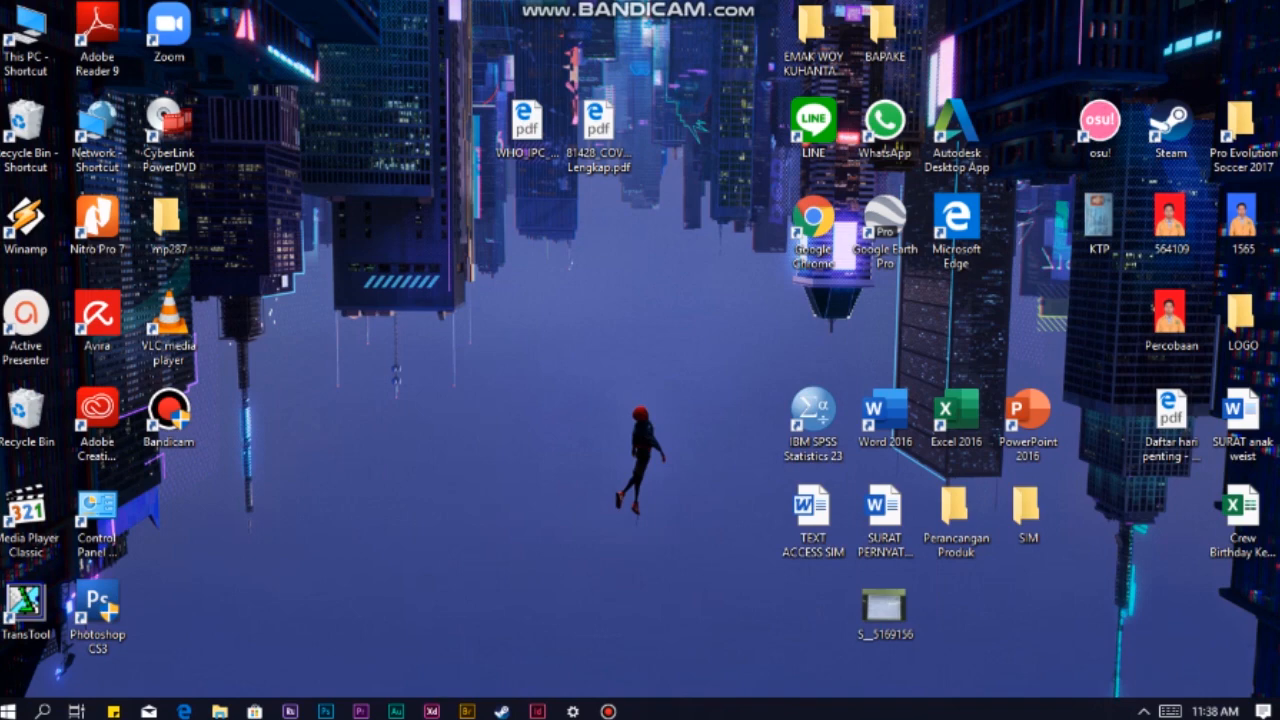
Step: Search the computer for Access 2016 and launch it
click(42, 711)
text(ac)
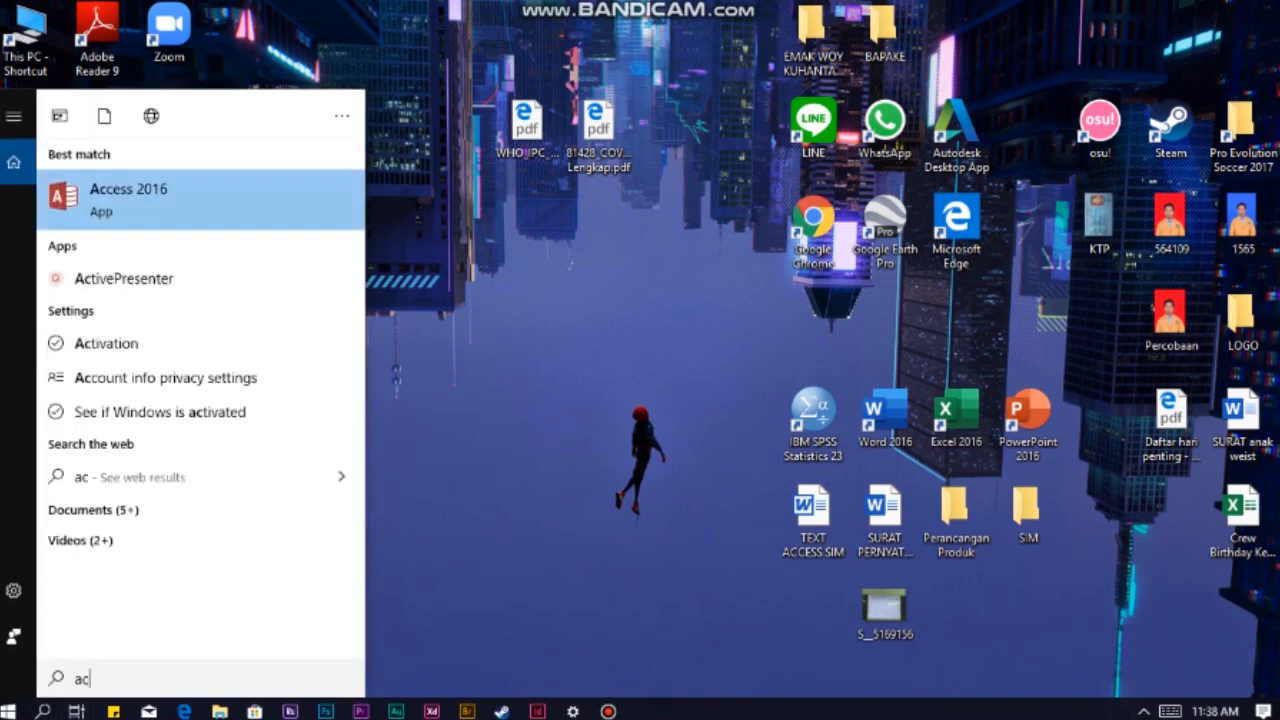
key(Return)
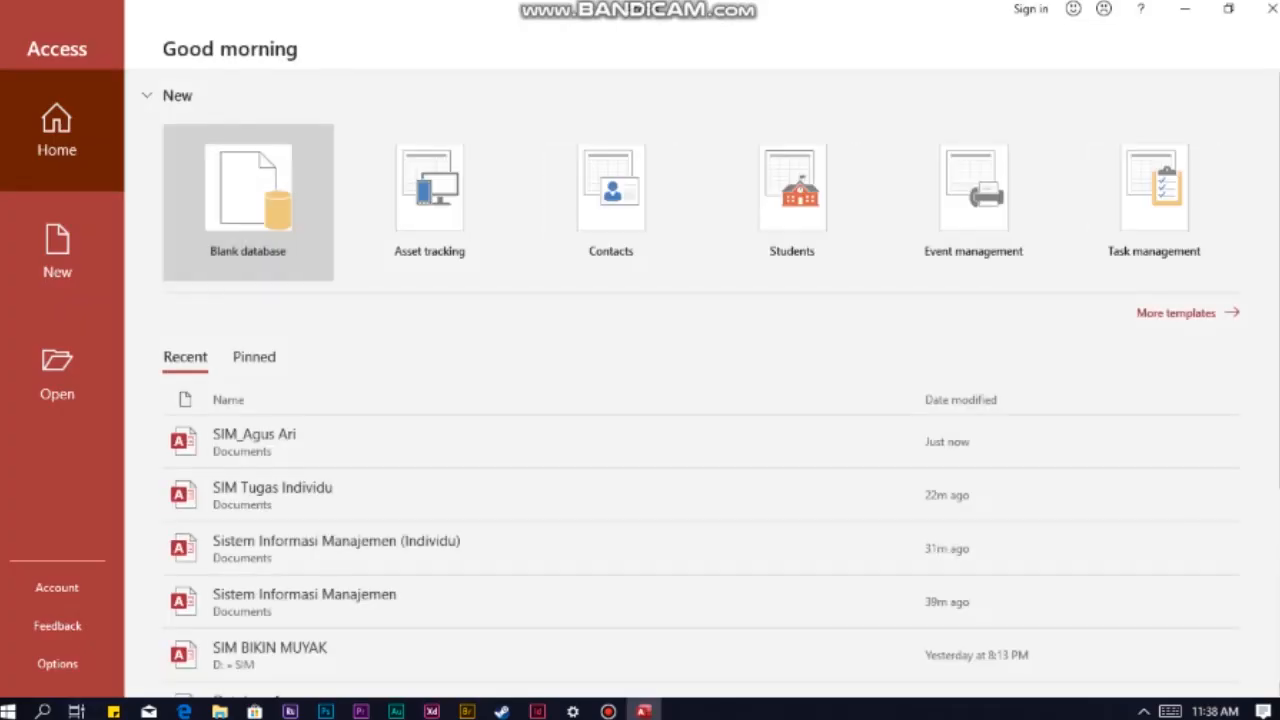
Step: Create a blank database with the file name SIM Tugas Individu
click(248, 202)
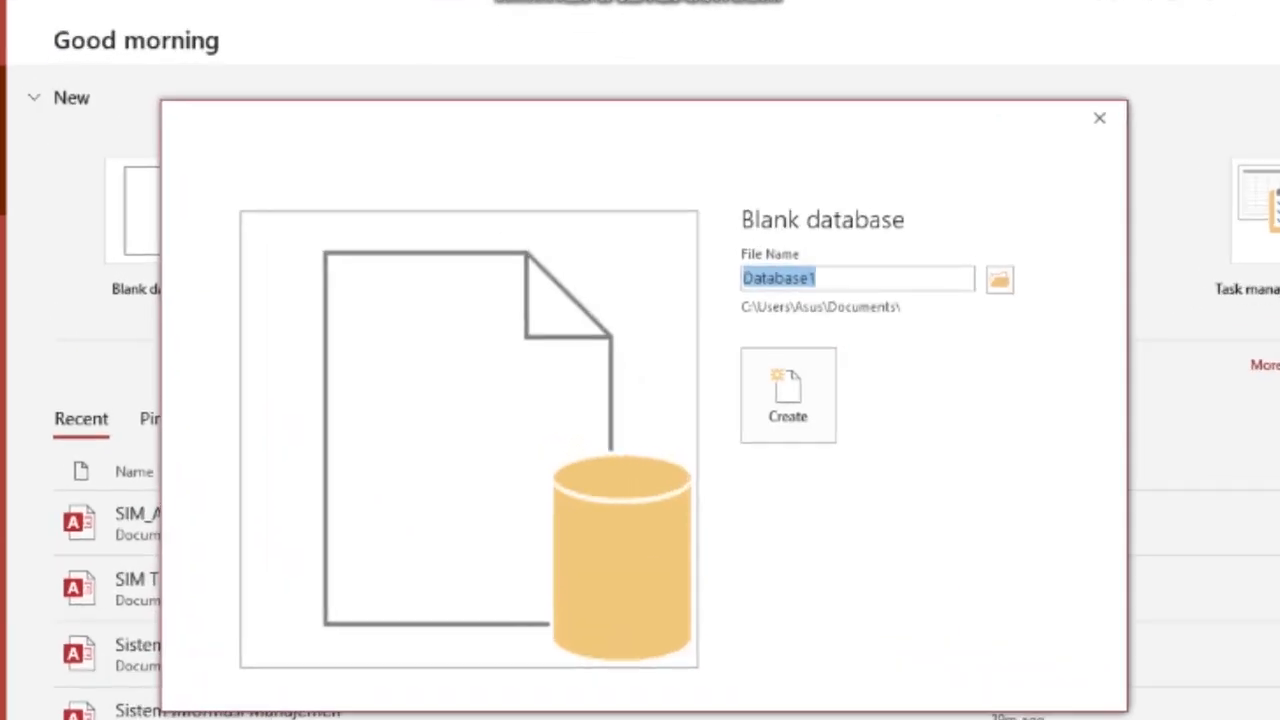
text(SIM Tugas)
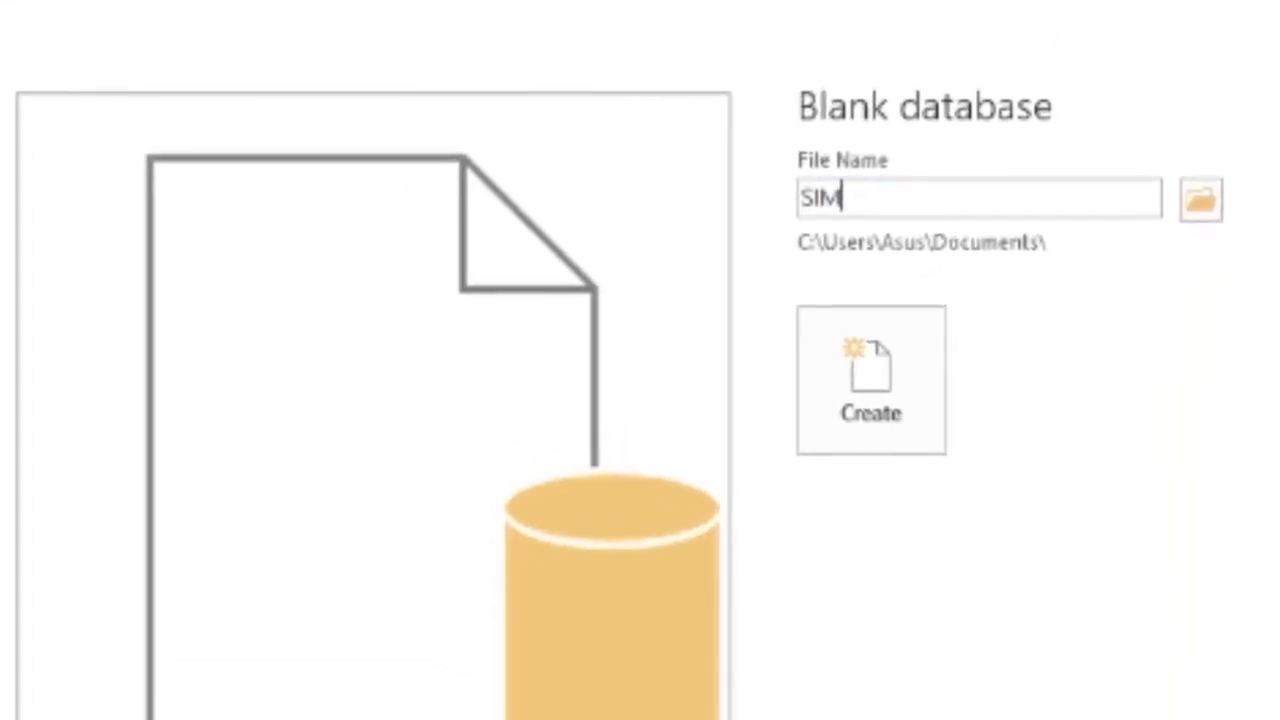
text( Indiv)
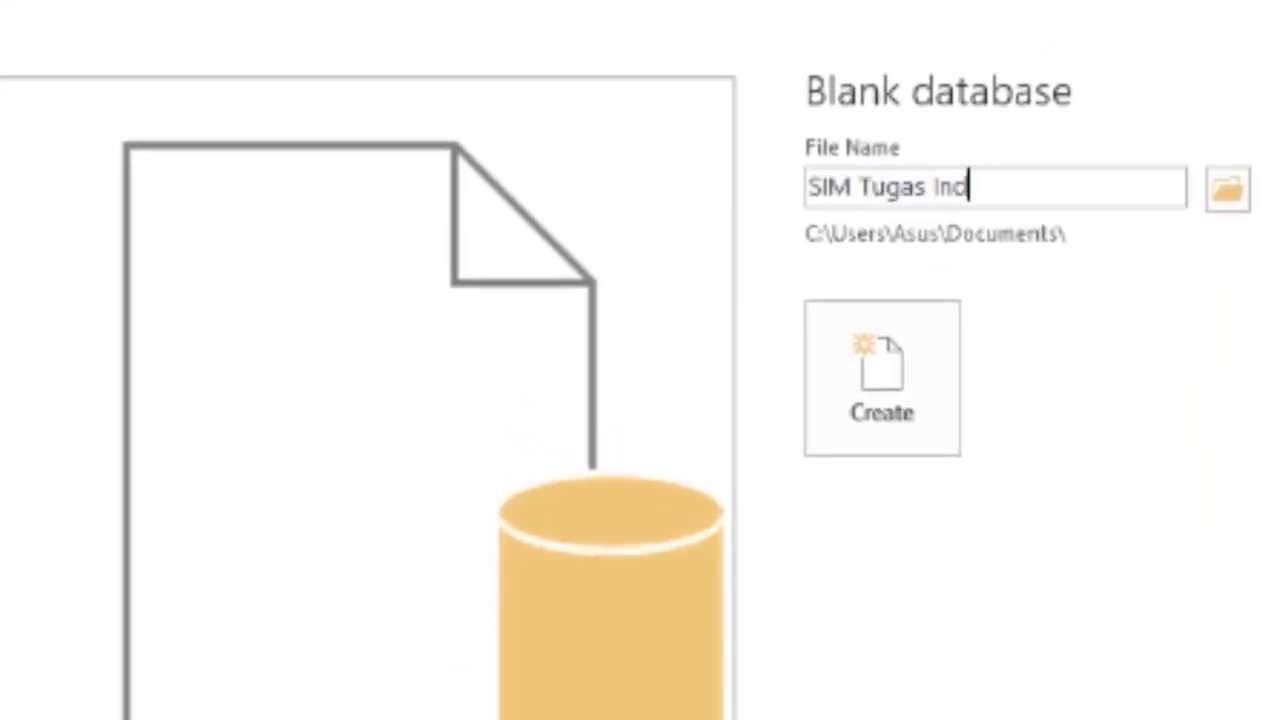
text(idu)
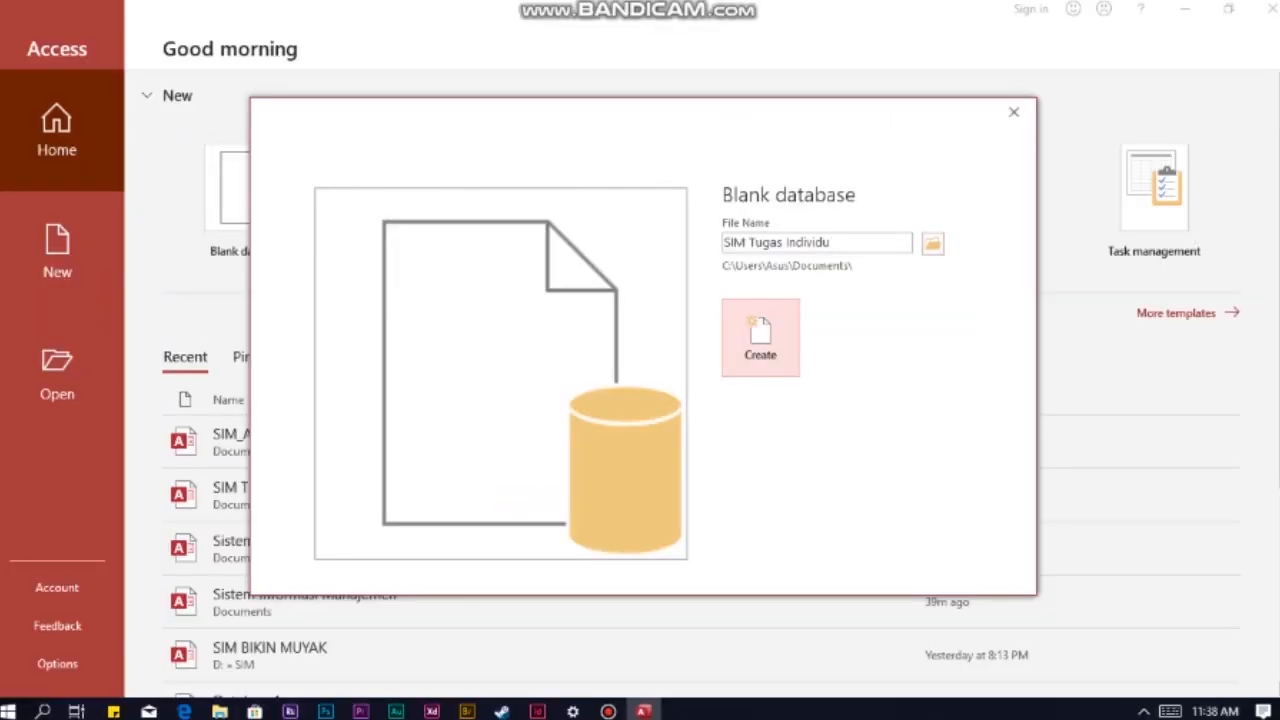
click(760, 337)
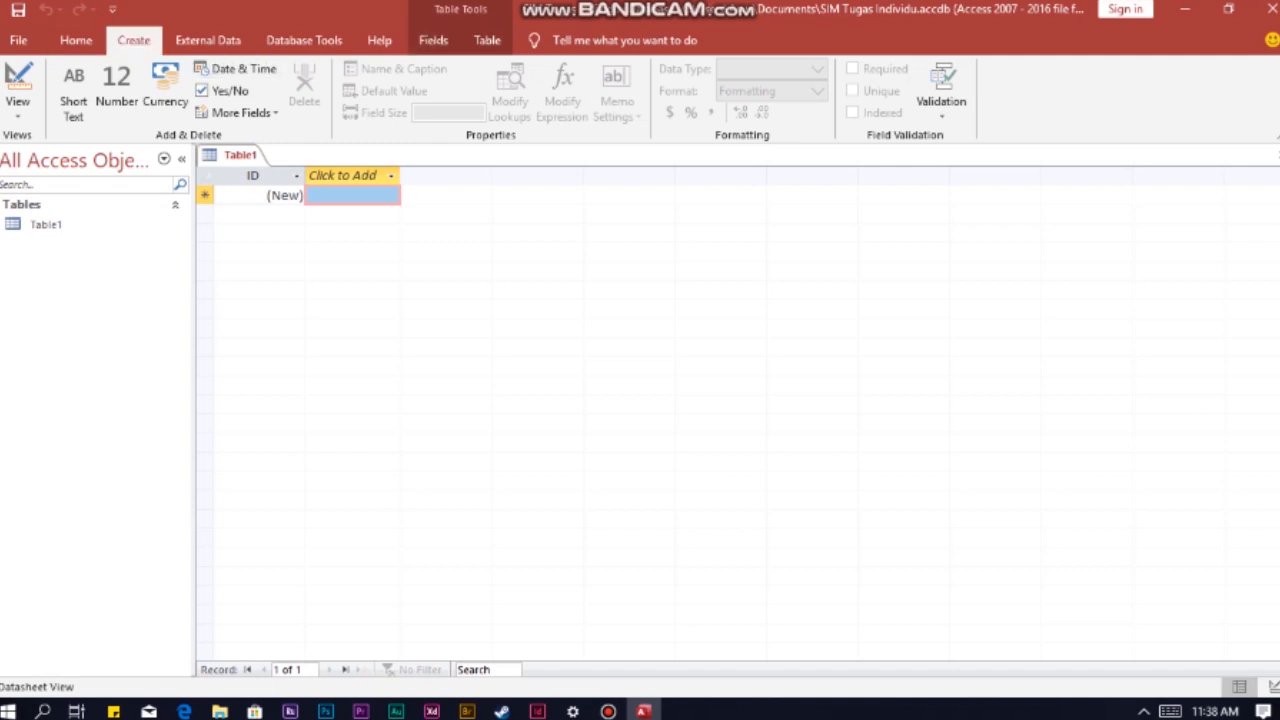
Step: Create a new table in Design view with the Short Text fields Last Name, First Name and Employee ID
click(133, 40)
click(139, 100)
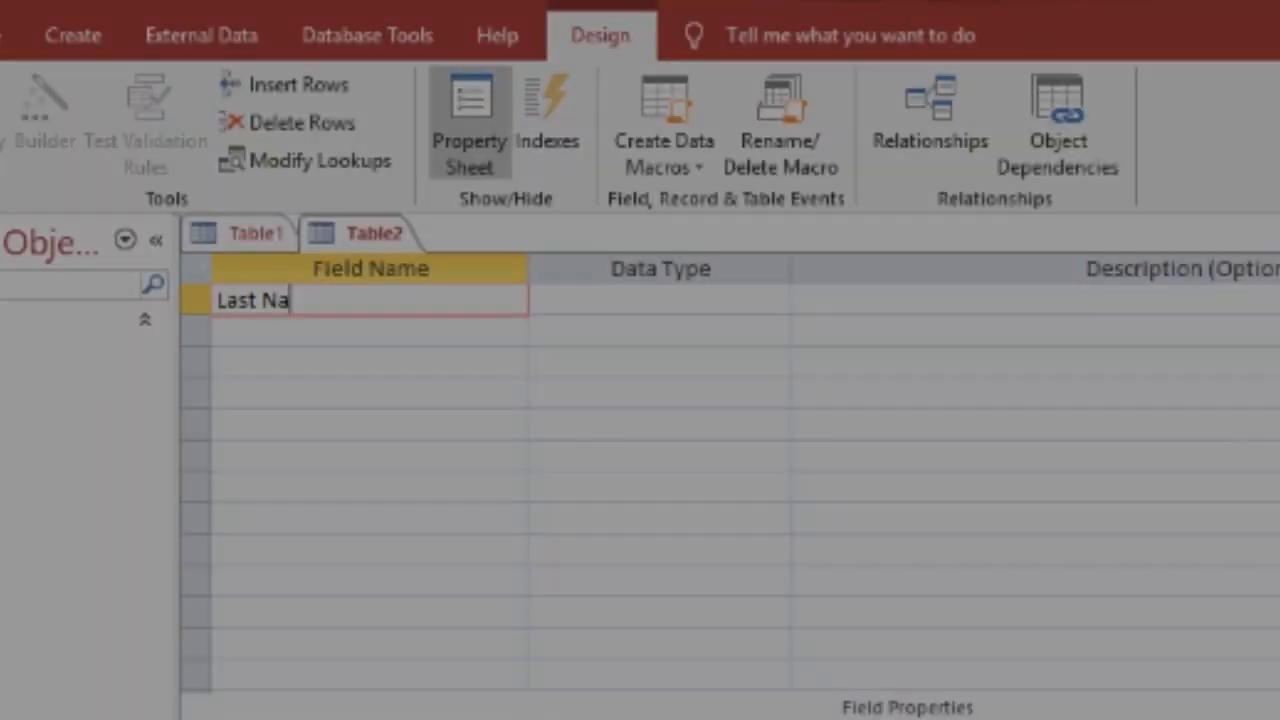
text(me)
key(Return)
key(Return)
key(Return)
text(First Name)
key(Return)
key(Return)
key(Return)
text(Employee ID)
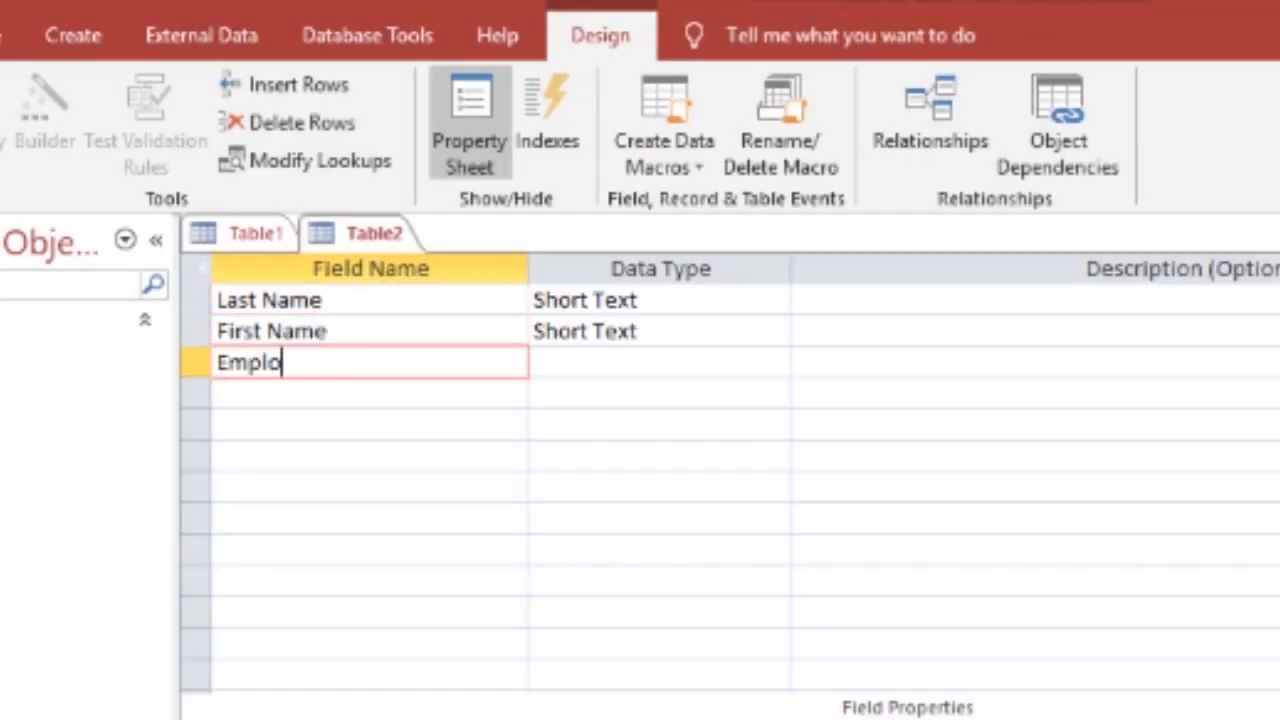
key(Return)
key(Return)
key(Return)
Step: Add the Short Text fields Street Address, City and State below Employee ID
text(Street addre)
key(BackSpace)
key(BackSpace)
key(BackSpace)
key(BackSpace)
key(BackSpace)
text(A)
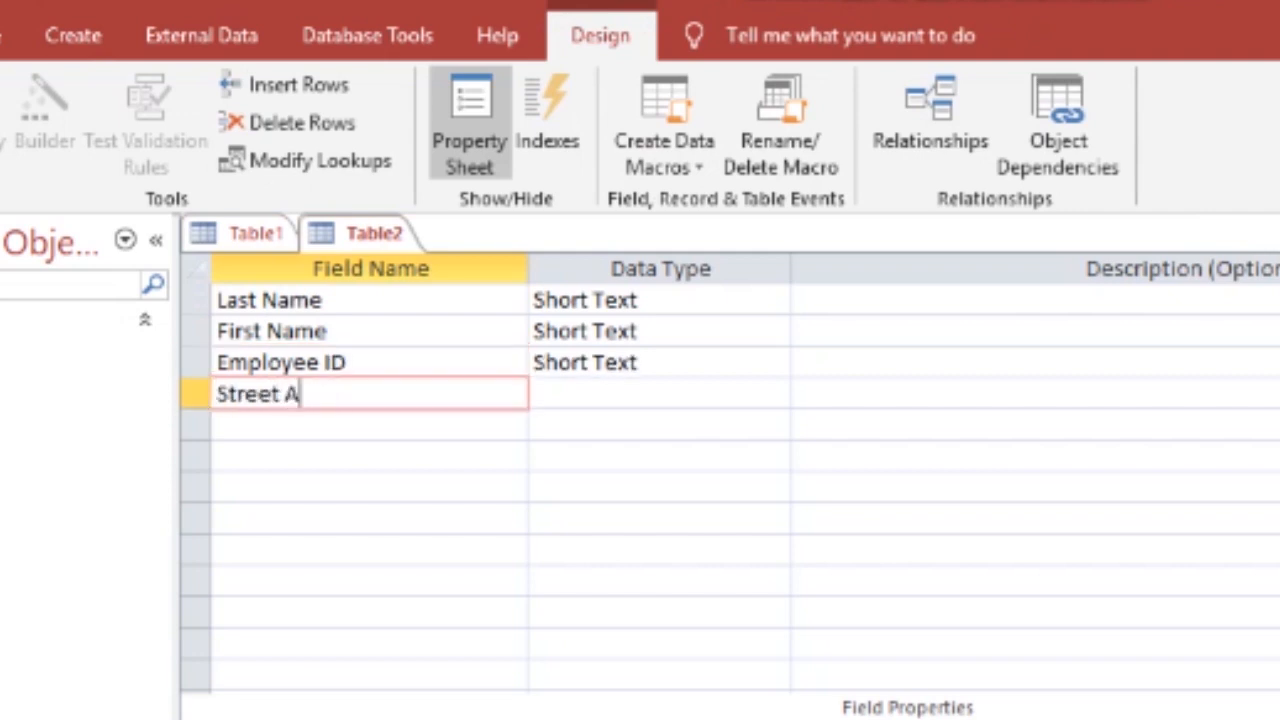
text(ddress)
key(Return)
key(Return)
key(Return)
text(City)
key(Return)
key(Return)
key(Return)
text(State)
key(Return)
key(Return)
key(Return)
Step: Add the fields ZIP Code, Data Hired and US Citizen at the end of the field list
text(ZIP Code)
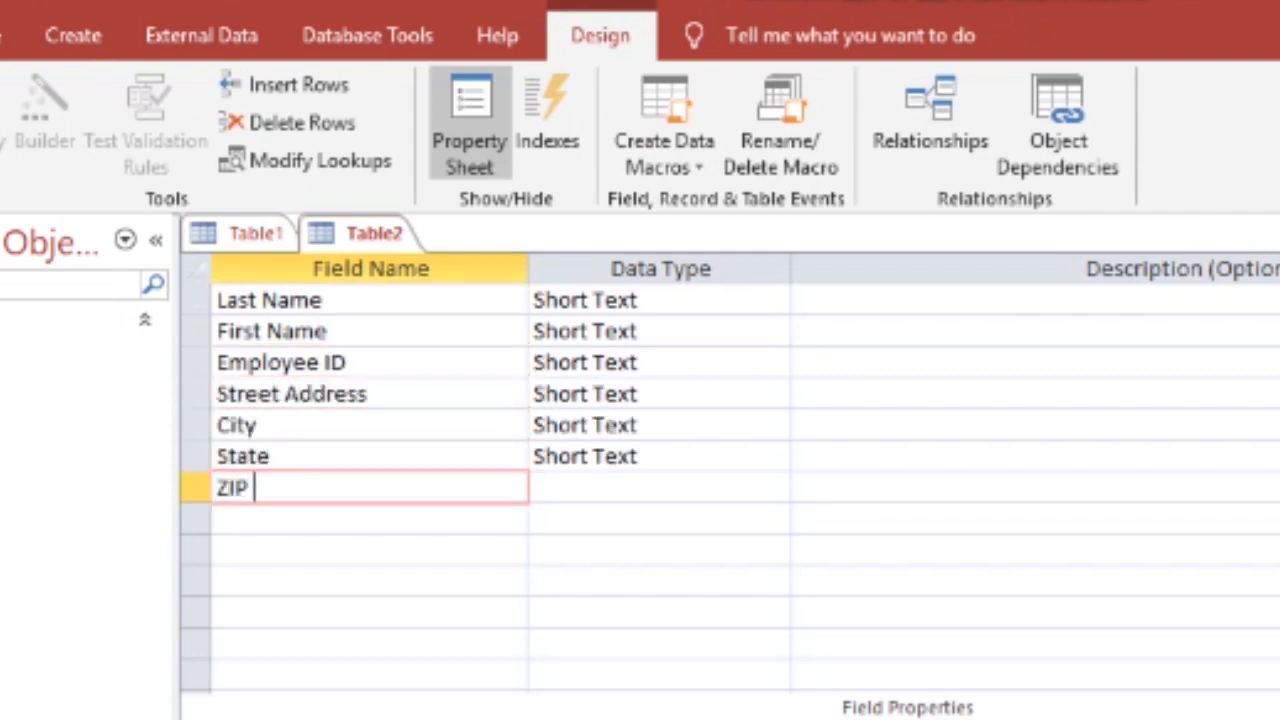
key(Return)
key(Return)
key(Return)
text(Data Hired)
key(Return)
key(Return)
key(Return)
text(US Citizen)
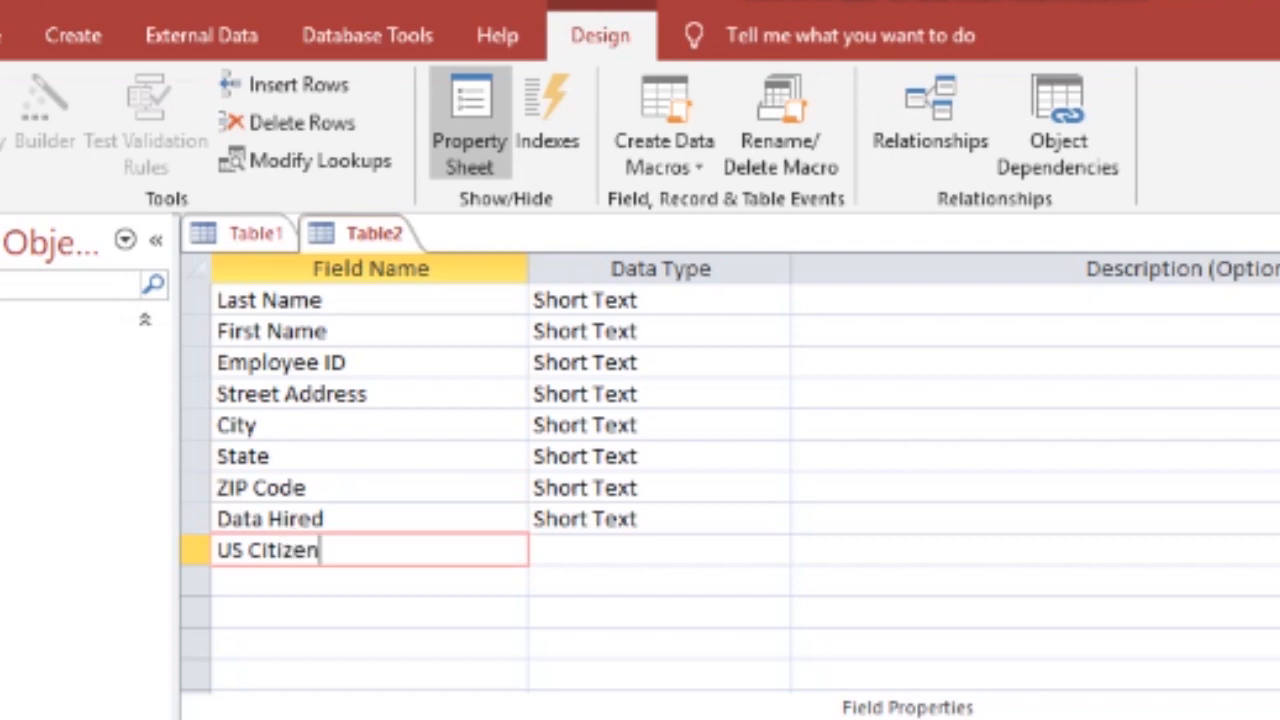
Step: Set the data type of the Data Hired field to Date/Time
click(430, 319)
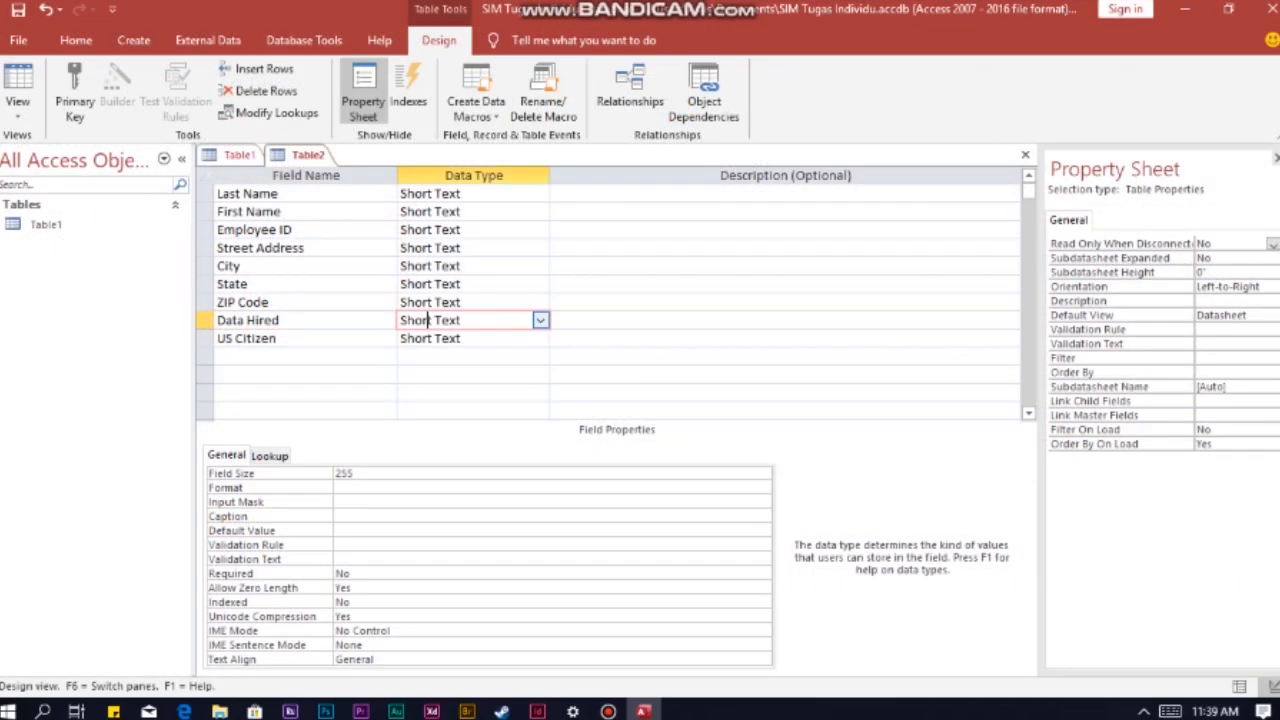
click(540, 320)
key(Down)
key(Down)
key(Down)
key(Down)
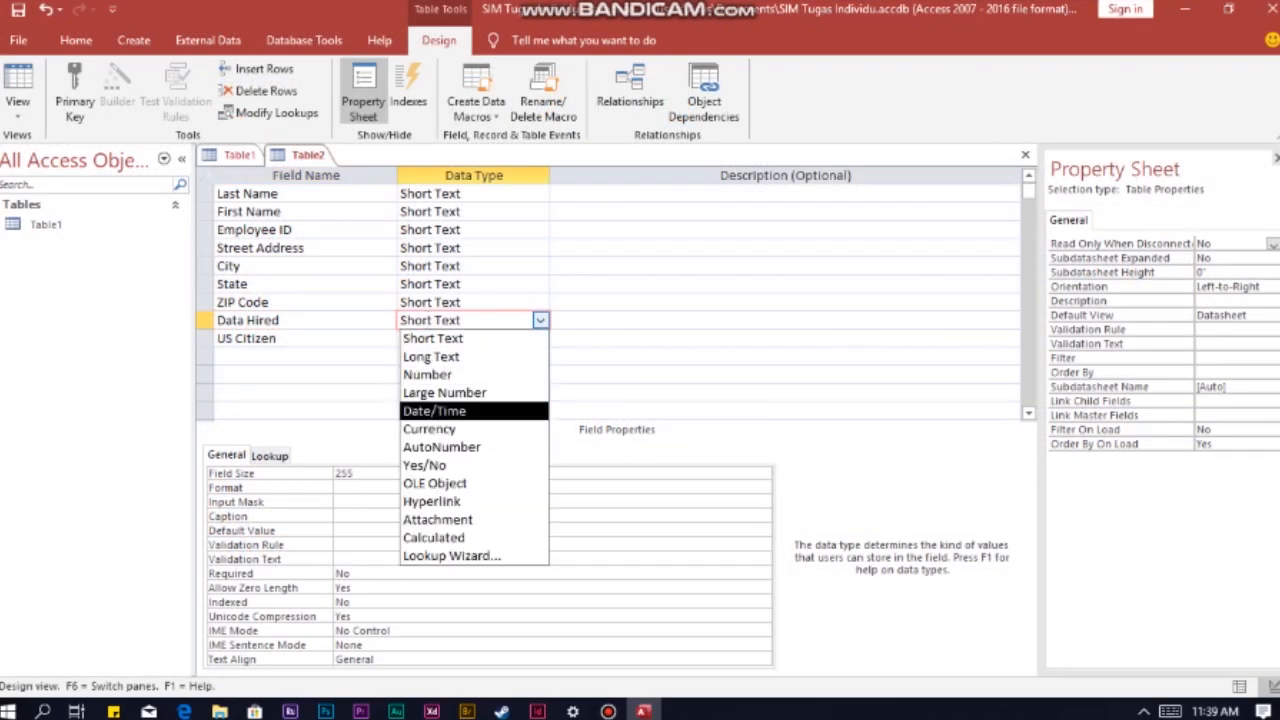
key(Return)
Step: Set the data type of the US Citizen field to Yes/No
key(Down)
key(alt+Down)
key(Down)
key(Down)
key(Down)
key(Down)
key(Down)
key(Down)
key(Down)
key(Return)
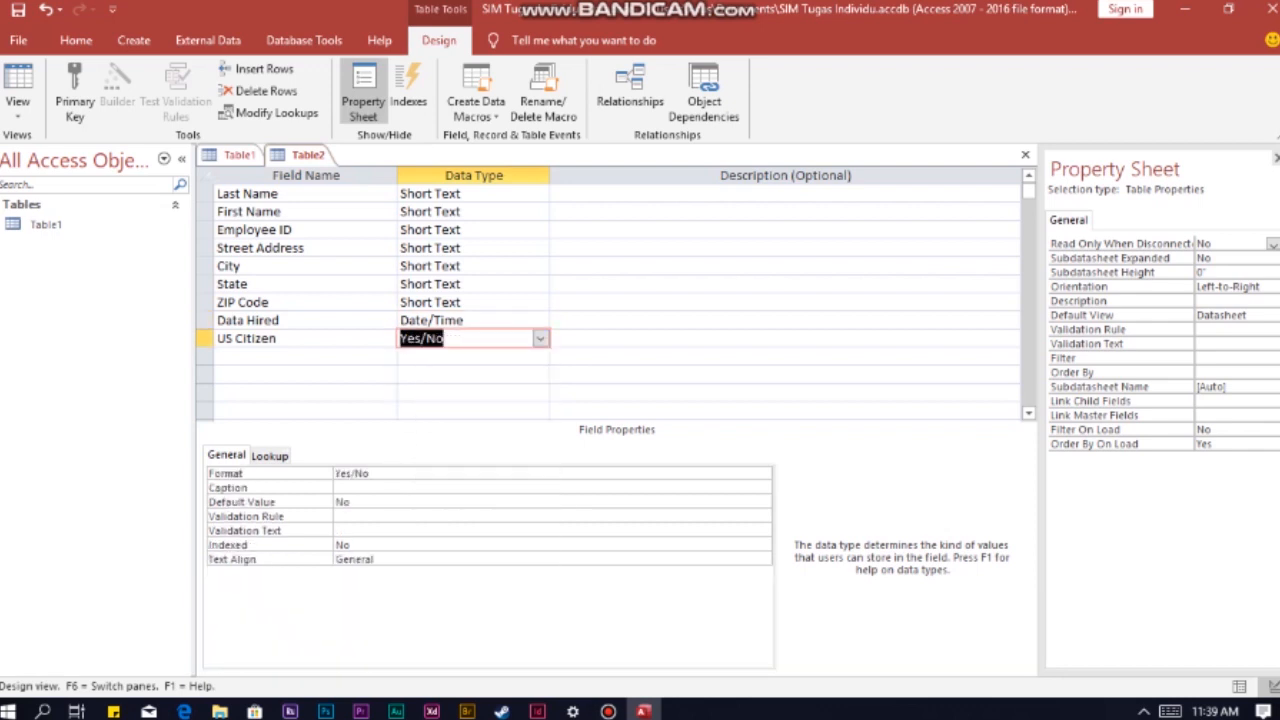
Step: Set the field sizes of Last Name, First Name, Employee ID and Street Address, using 25 for Employee ID
click(280, 194)
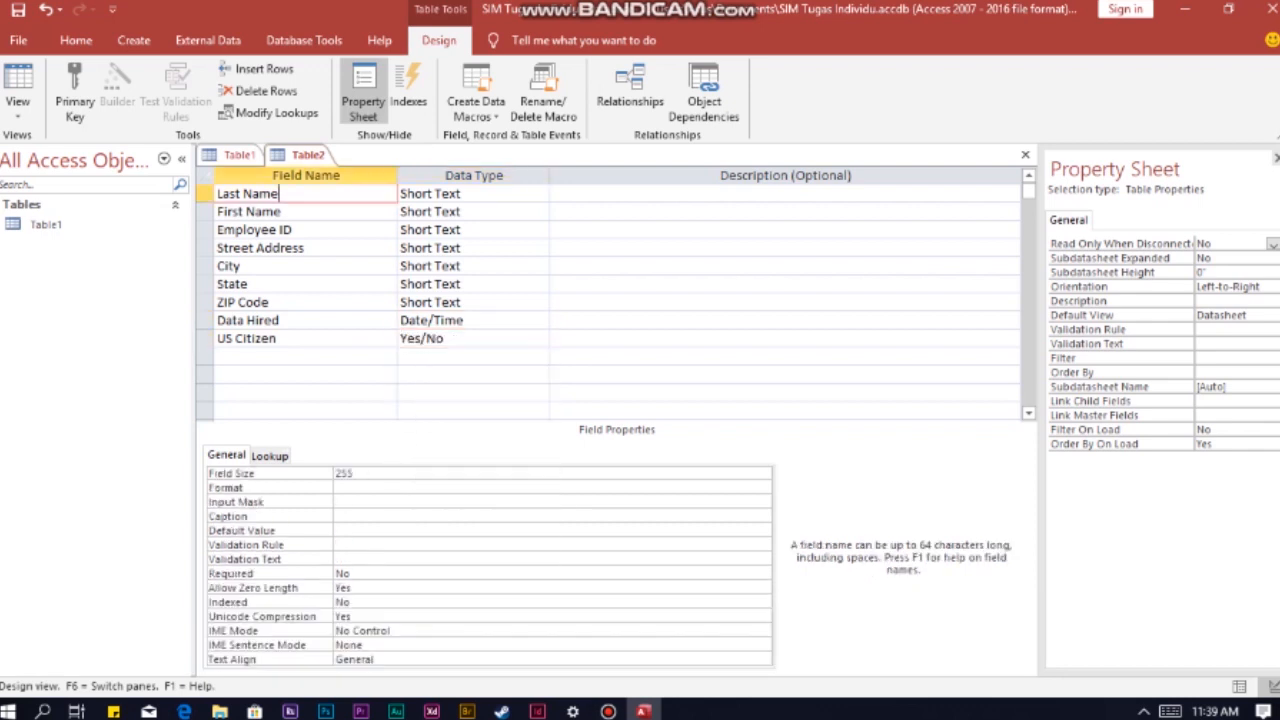
key(F6)
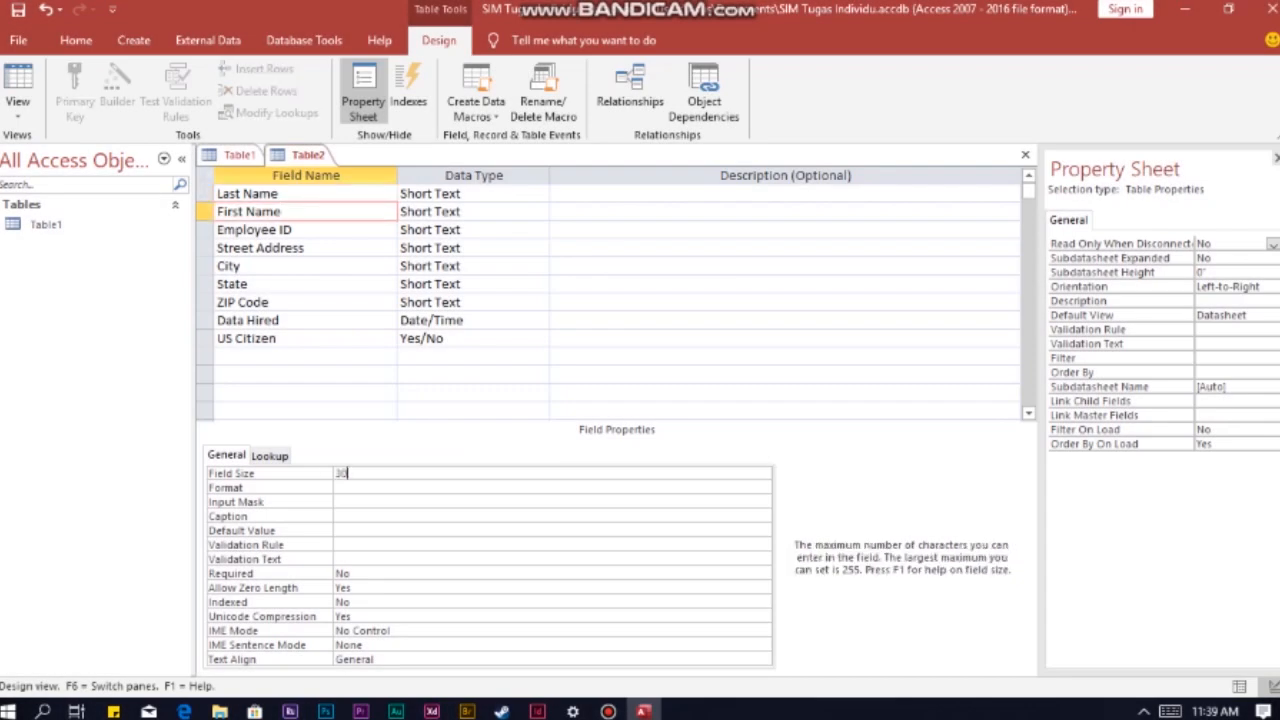
click(306, 230)
click(450, 473)
click(306, 248)
click(450, 473)
key(BackSpace)
key(BackSpace)
key(BackSpace)
text(30)
Step: Set the field sizes of City, State and ZIP Code, using 2 for State
click(306, 266)
click(450, 473)
text(20)
click(306, 284)
click(450, 473)
key(BackSpace)
key(BackSpace)
click(306, 302)
click(450, 473)
key(BackSpace)
key(BackSpace)
key(BackSpace)
Step: Set the Data Hired field's format to Short Date and its input mask to 00\->L<LL\-00;0;_
click(306, 320)
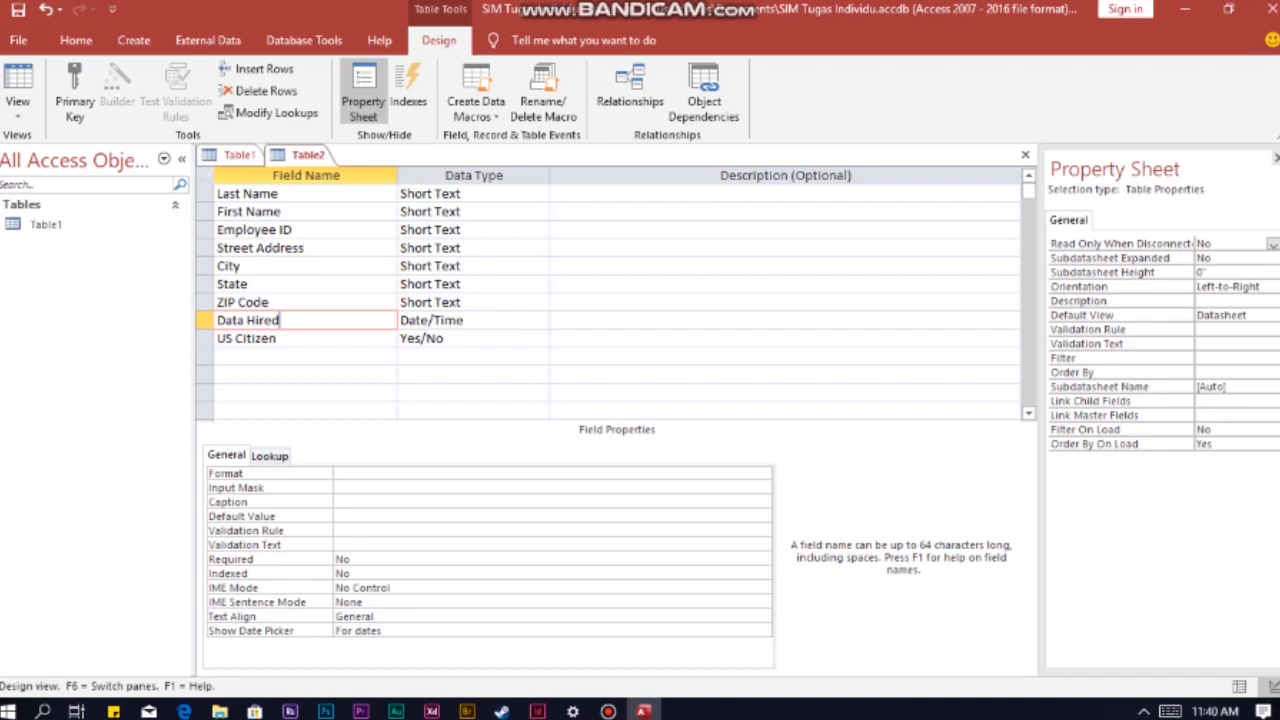
click(762, 474)
click(763, 474)
click(552, 527)
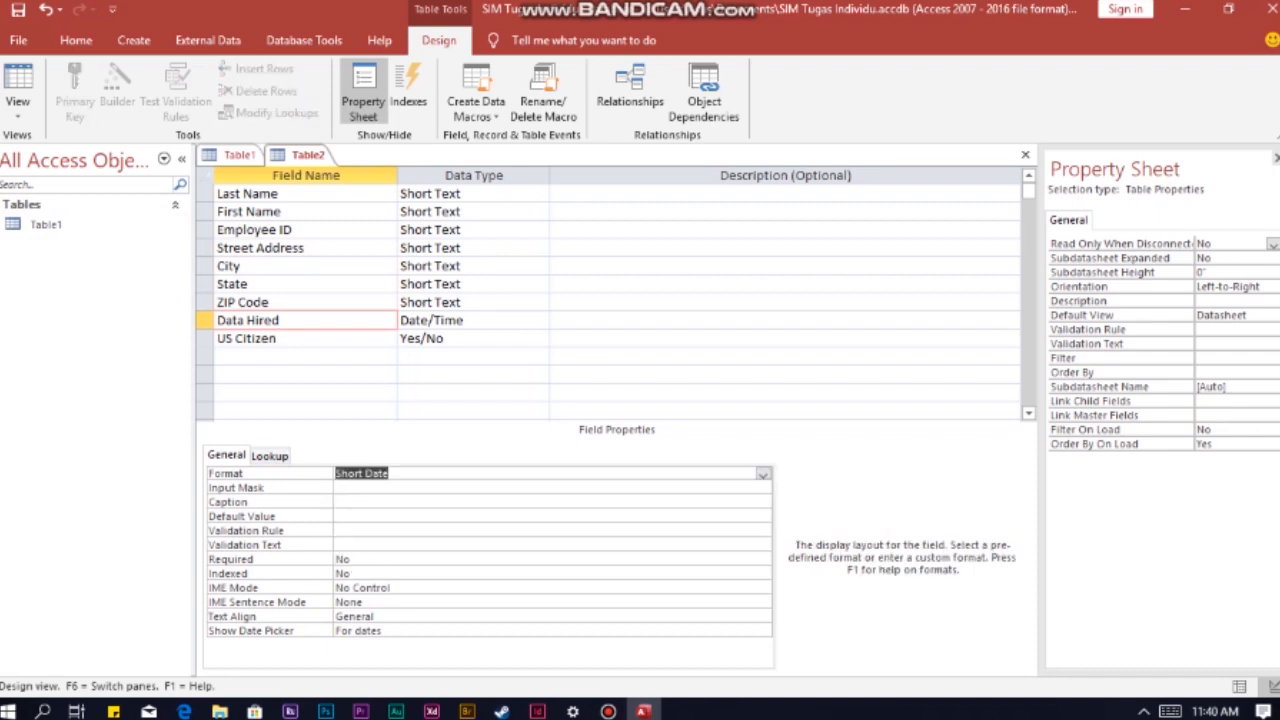
click(552, 488)
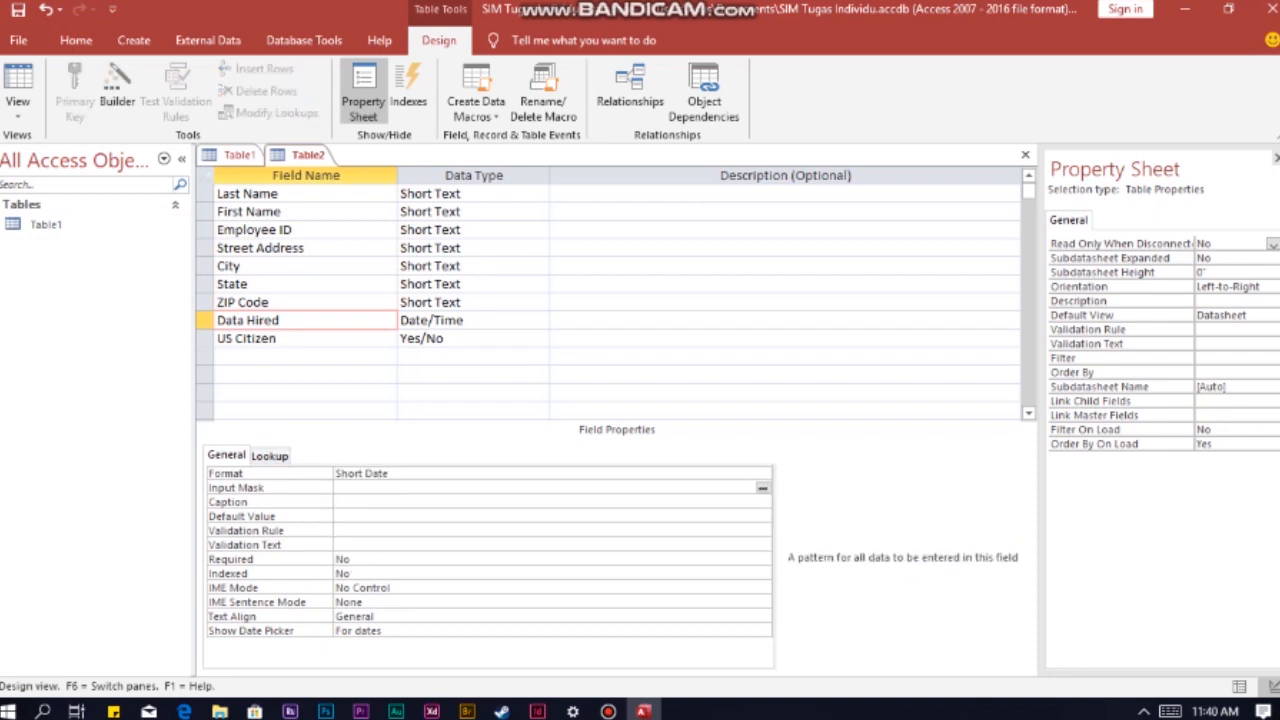
text(00)
text(\)
text(->L<LL)
text(\-00;0;_)
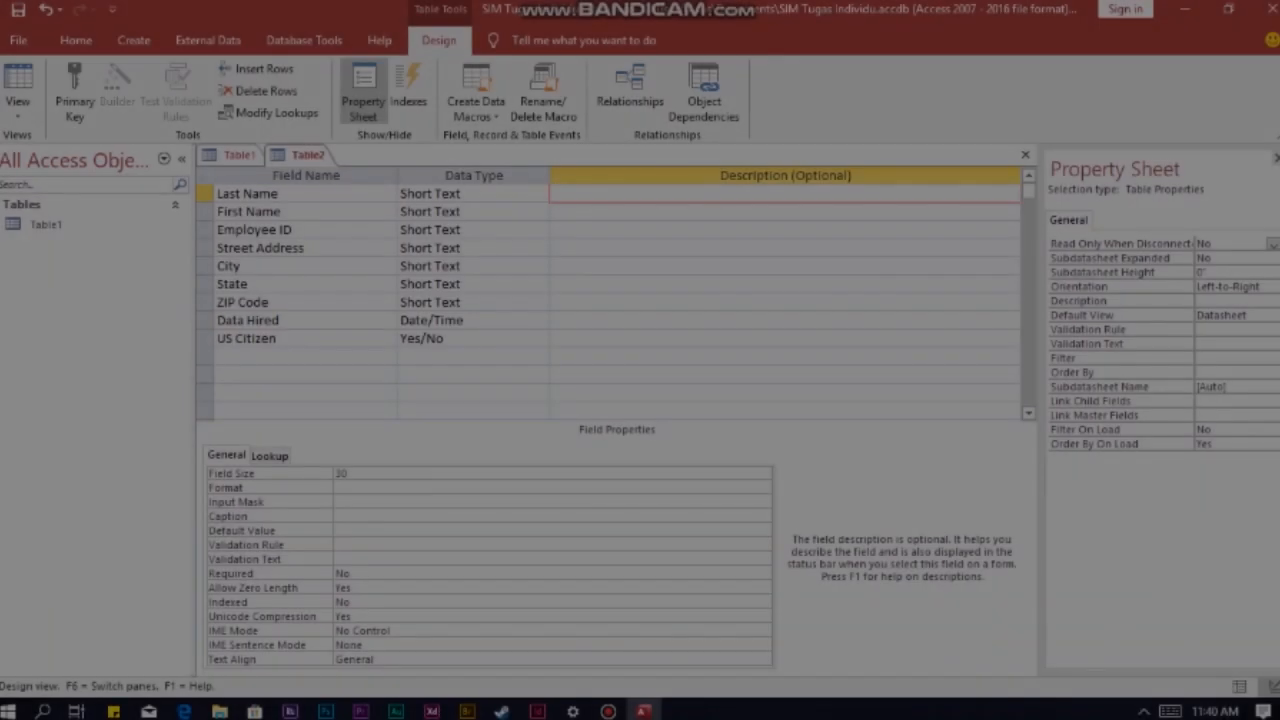
Step: Enter the descriptions 30 Spaces for Last Name and First Name, 25 Spaces for Employee ID, and 50 Spaces for Street Address and City
text(Spaces)
key(Down)
text(30 Spaces)
key(Down)
text(25 Spaces)
key(Down)
text(50 Spaces)
key(Down)
text(50 Spaces)
key(Down)
Step: Describe State as 2 Spaces, ZIP Code as 5 Spaces and Data Hired as Input mask 00\->L<LL\-00;0;_
text(2 Spa)
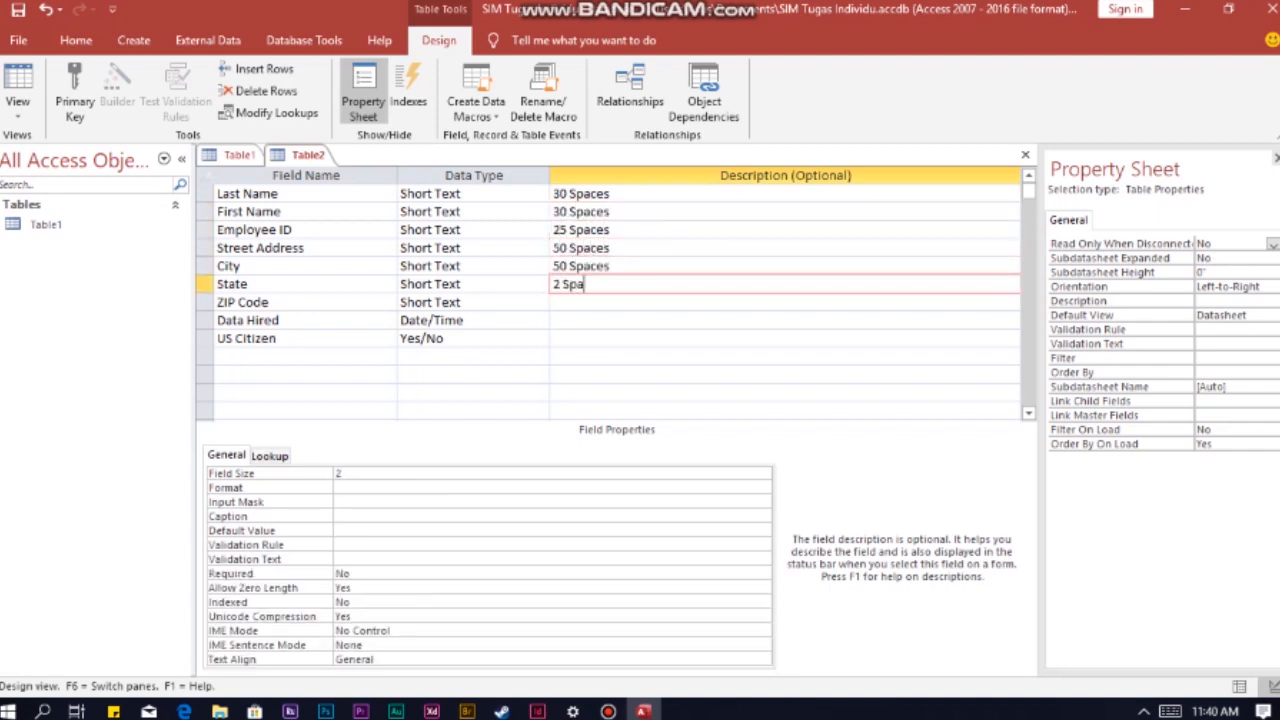
text(ces)
key(Down)
text(5 Spaces)
key(Down)
text(Input mas)
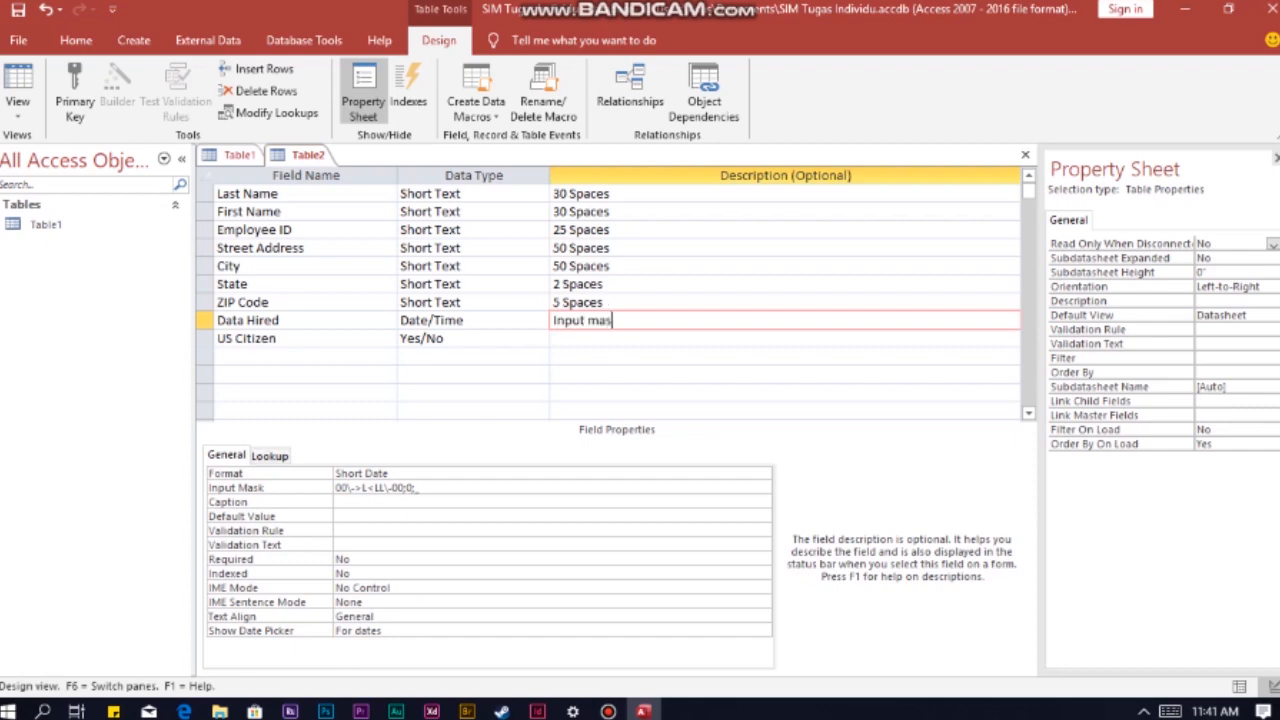
text(k)
text(00\->L<LL\-00;0;_)
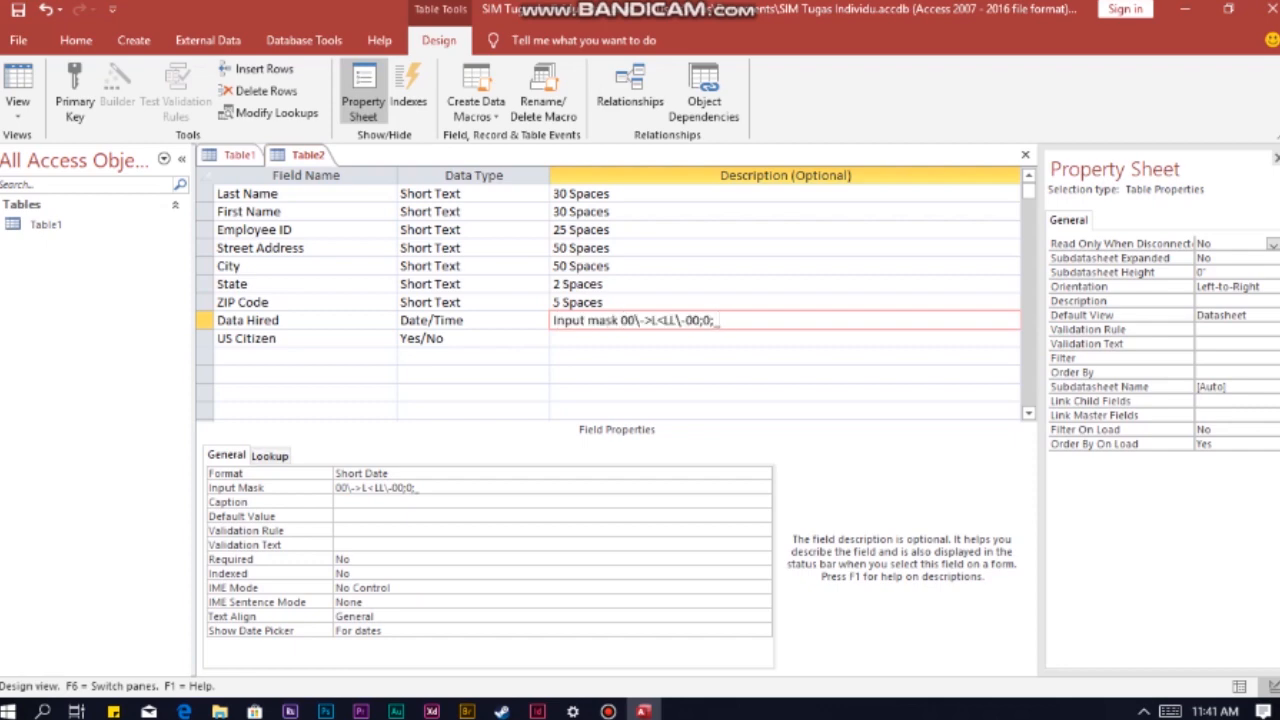
Step: Make Employee ID the primary key and save the table as Employee
click(270, 229)
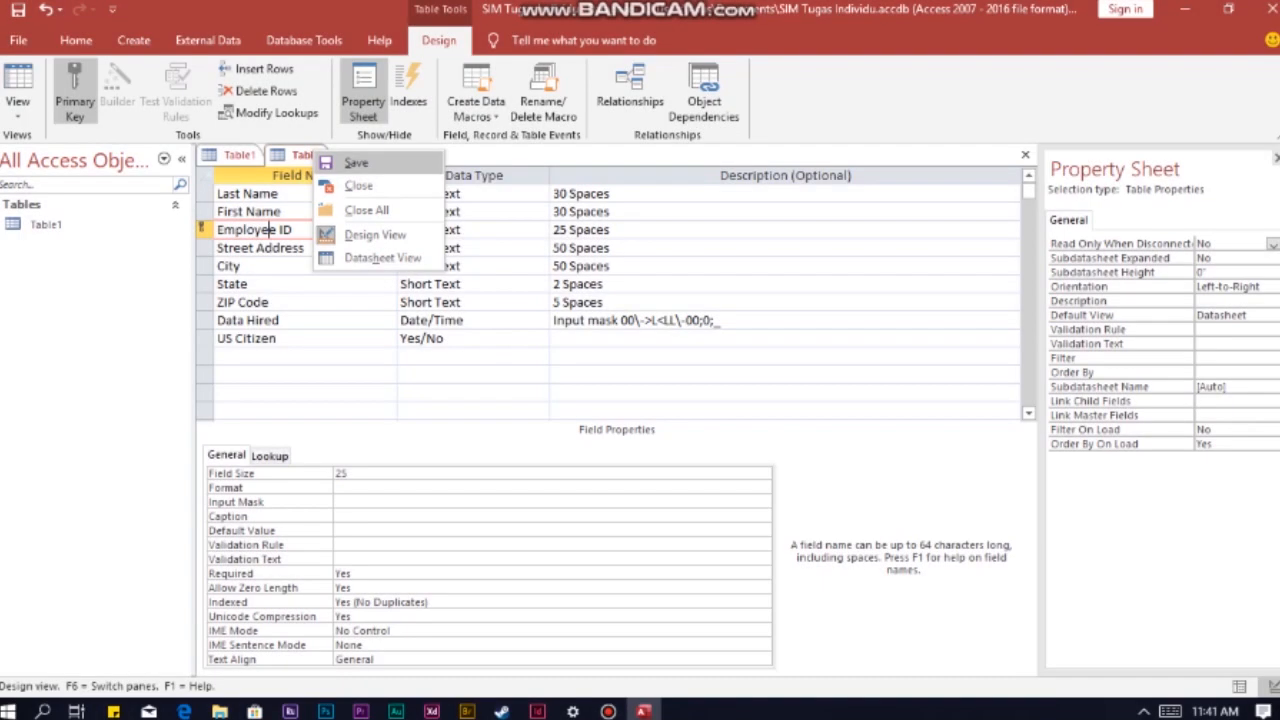
click(345, 166)
text(Employee)
click(646, 280)
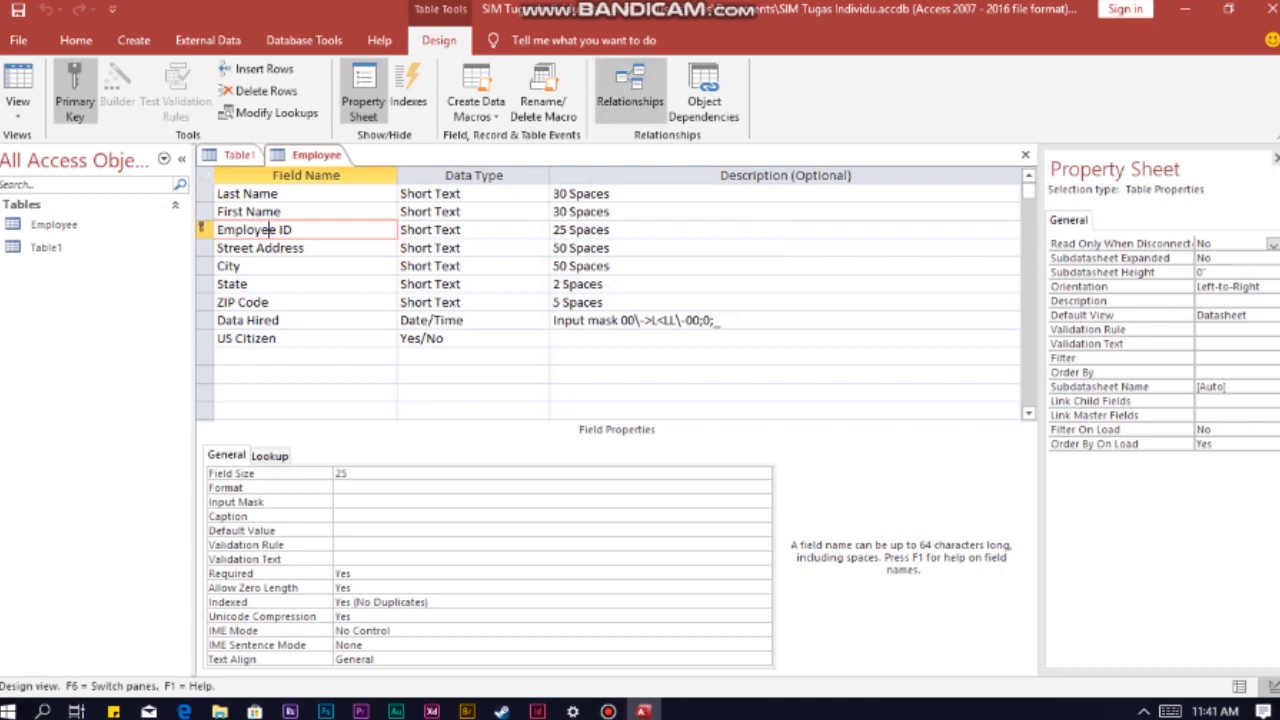
Step: Create another table in Design view with the fields Employee ID, Wage Rate and Salaried
click(134, 41)
click(137, 92)
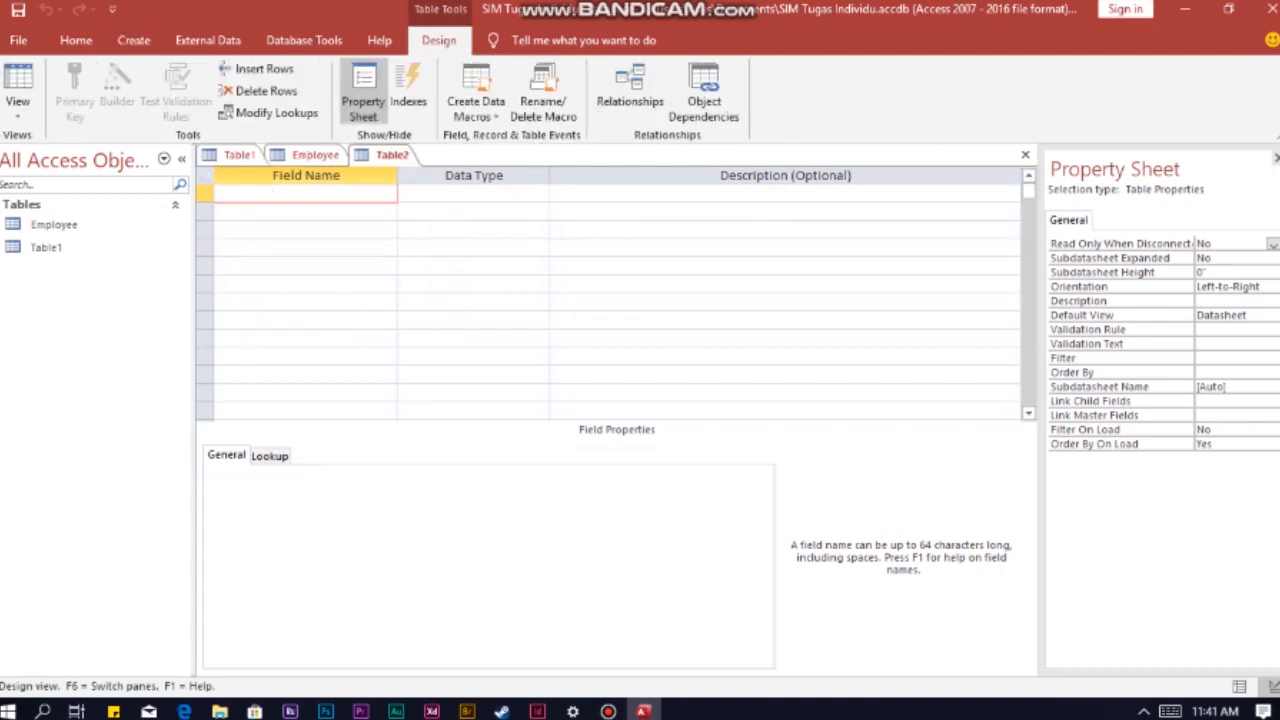
text(Employee ID)
key(Down)
text(Wage Rate)
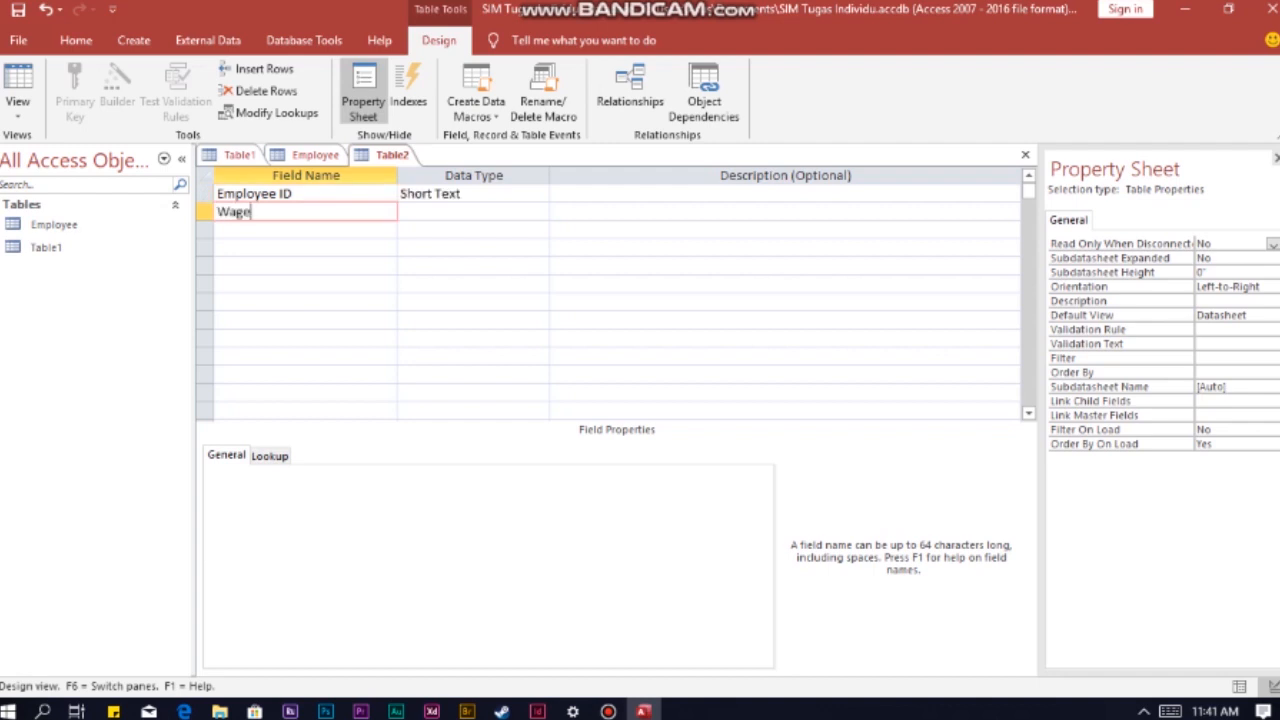
key(Down)
text(Salaried)
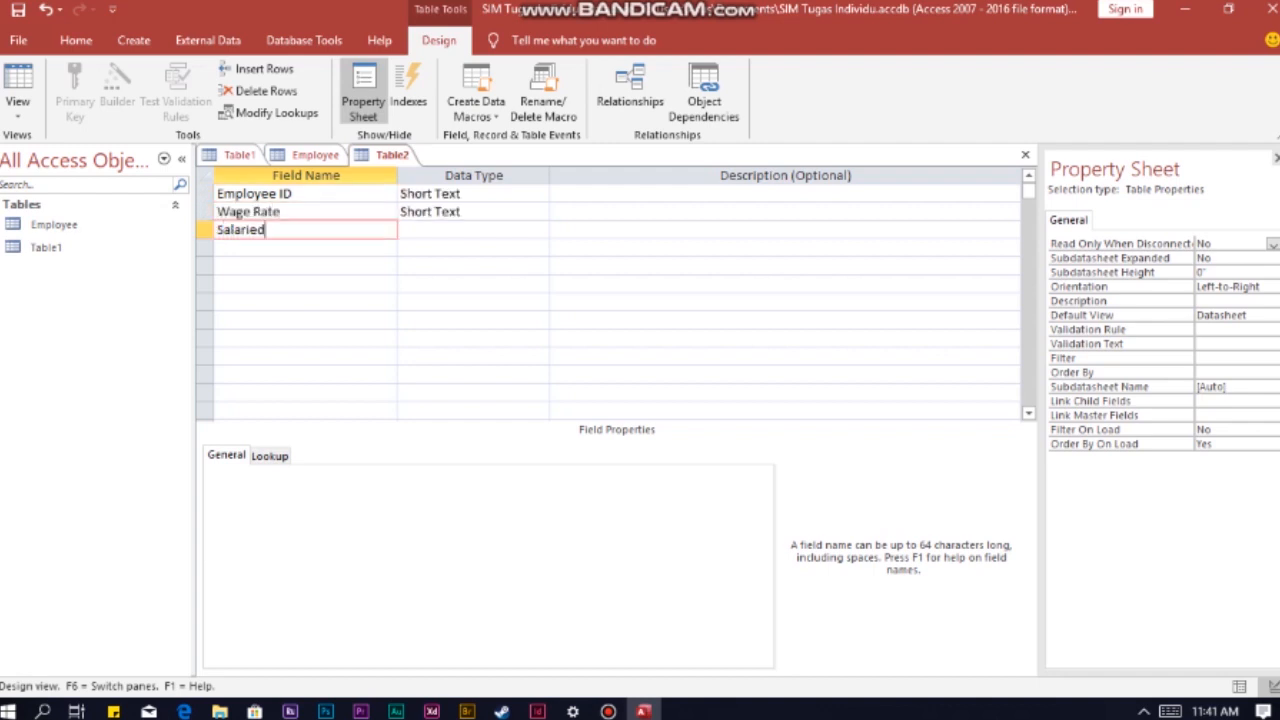
Step: Set the new table's Employee ID field size to 25
click(284, 193)
click(348, 473)
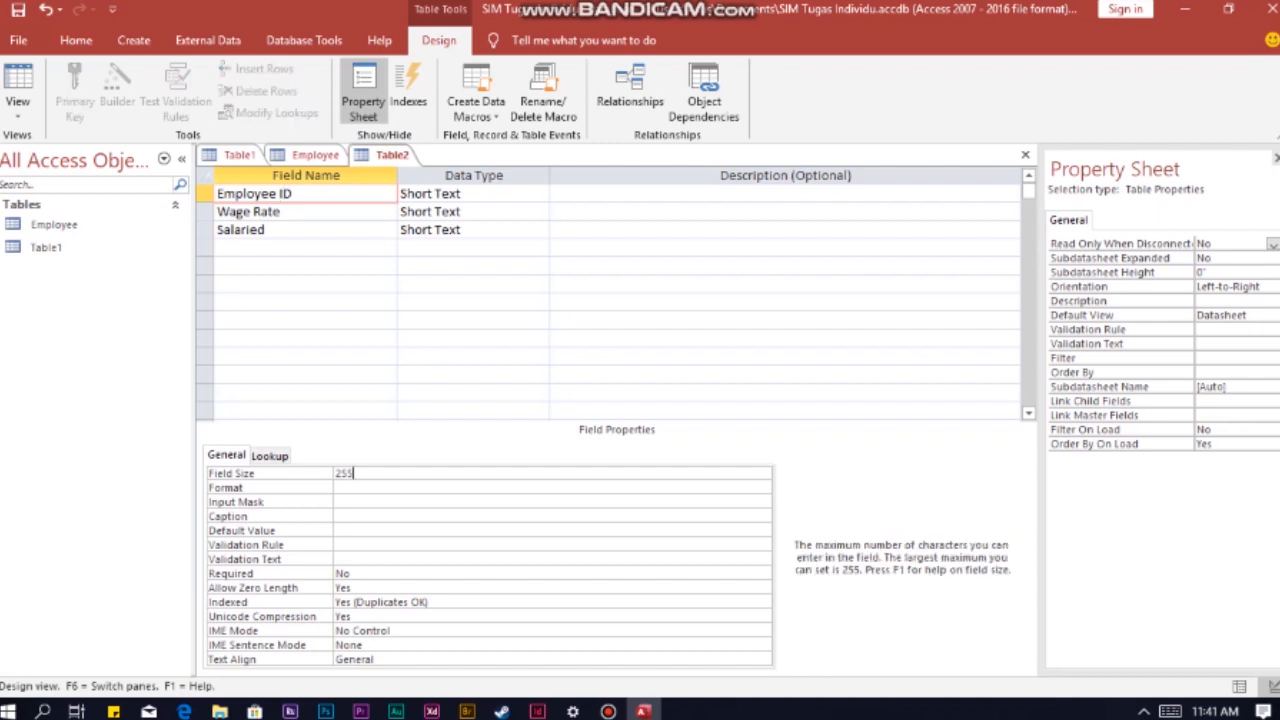
click(284, 212)
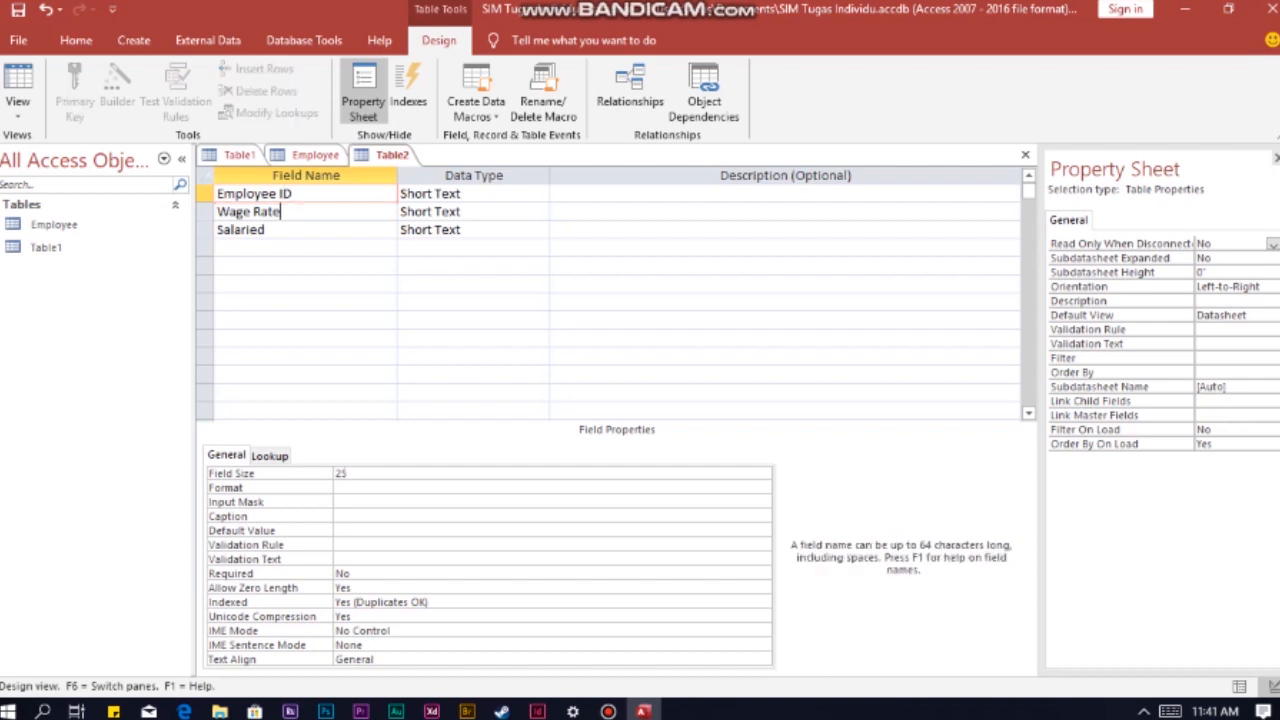
Step: Set the data type of Wage Rate to Currency and of Salaried to Yes/No
click(472, 212)
click(540, 212)
click(430, 321)
click(284, 230)
click(484, 230)
click(540, 230)
click(424, 374)
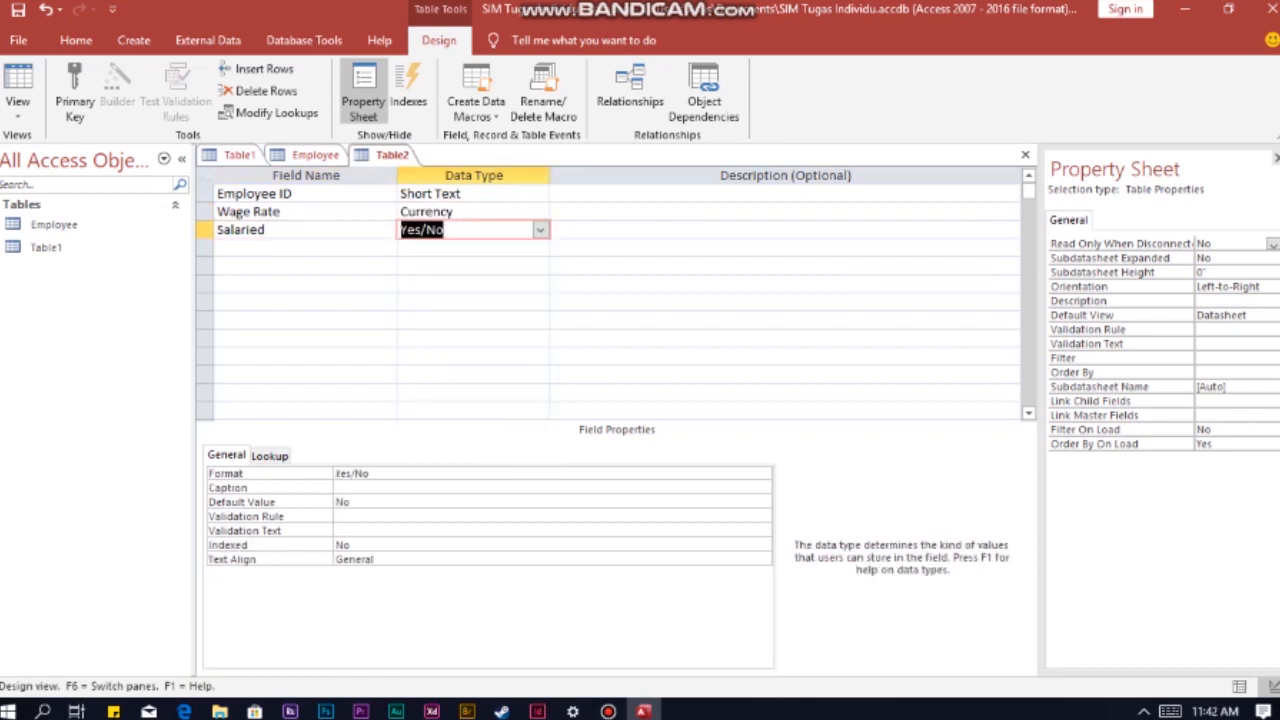
Step: Describe the Employee ID field as "Must Match with employee T data type and data size which is 25 spaces"
click(553, 193)
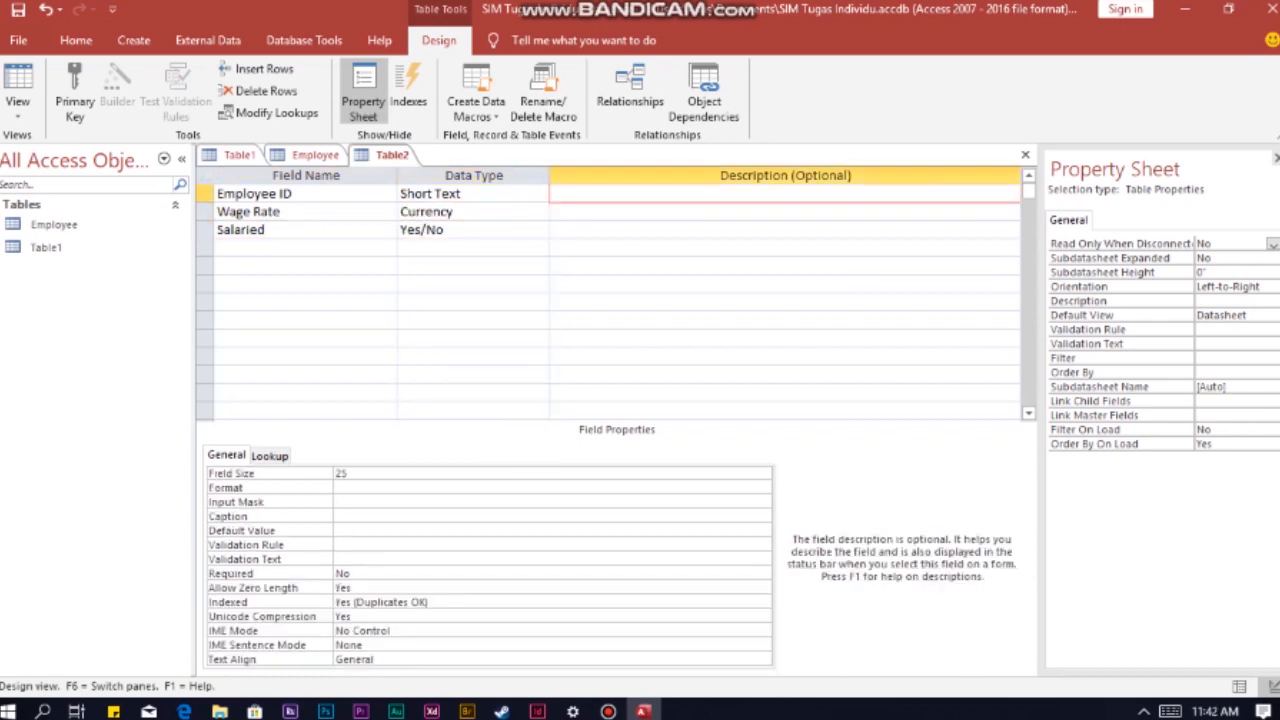
text(Must Match with employee T data)
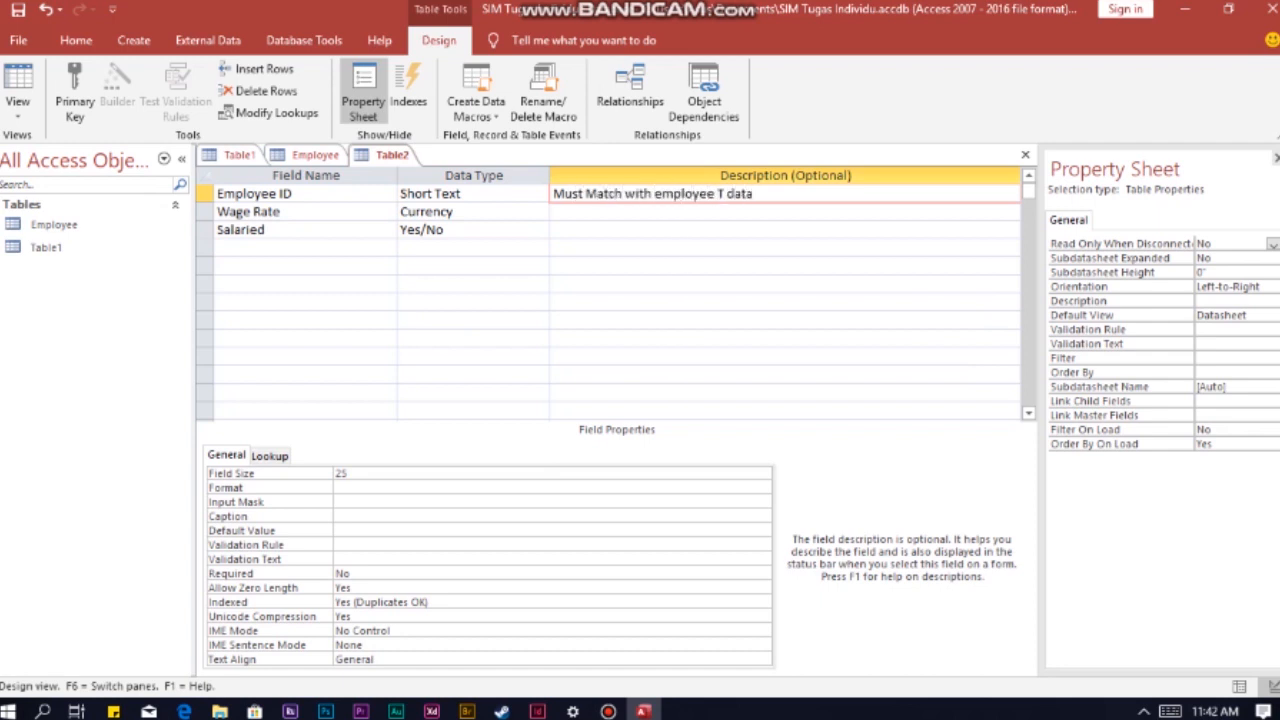
text( typo and data size which is 25 spaces)
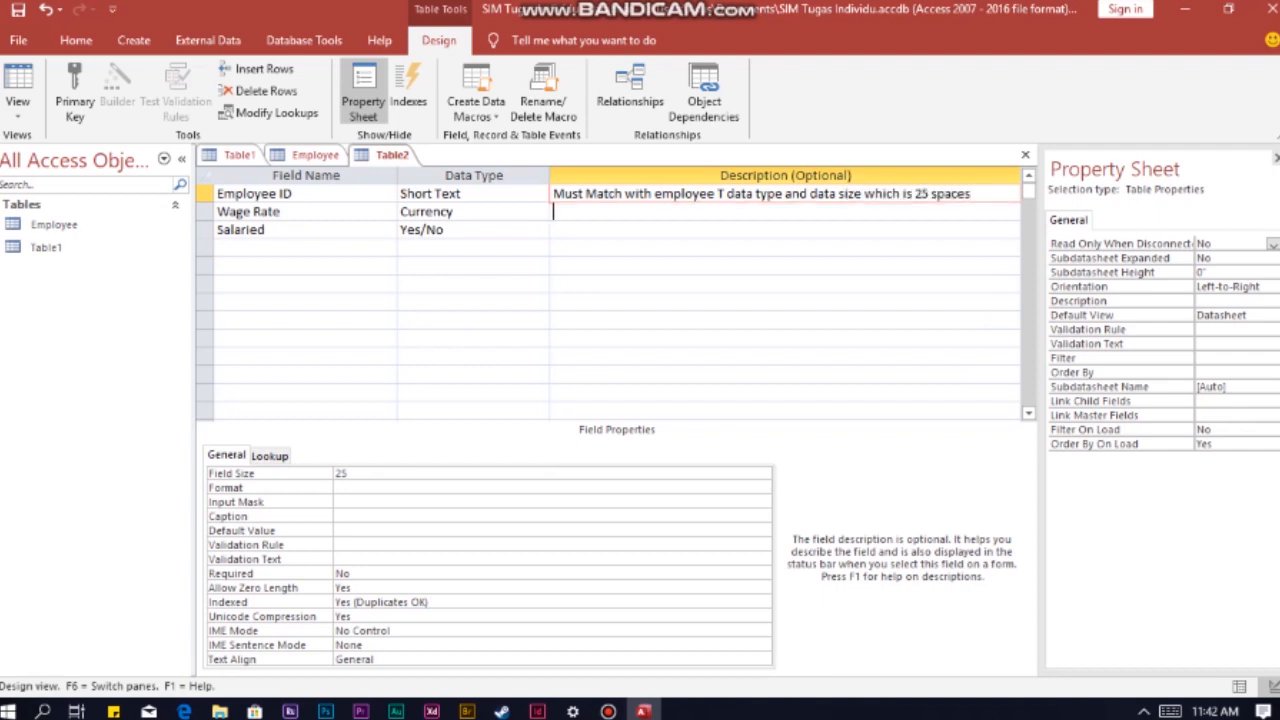
Step: Describe the Wage Rate field as "Format is with leading $"
key(Down)
text(Format is with leading $)
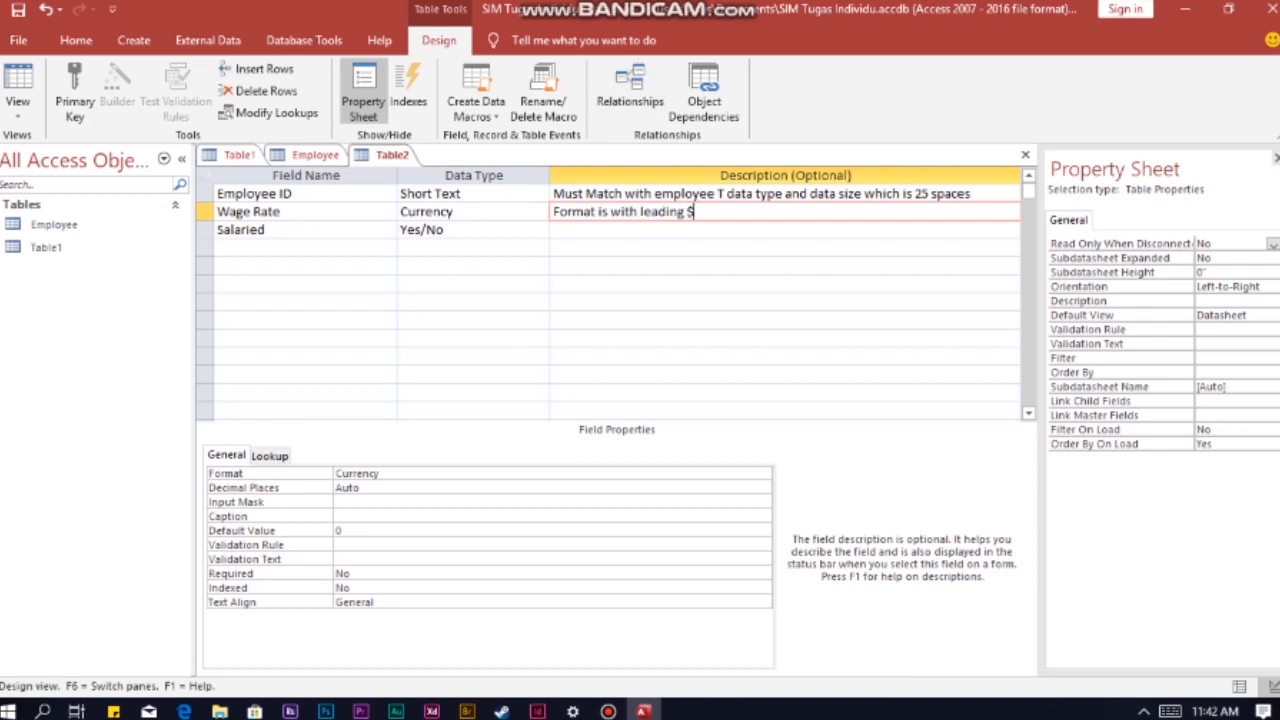
click(288, 212)
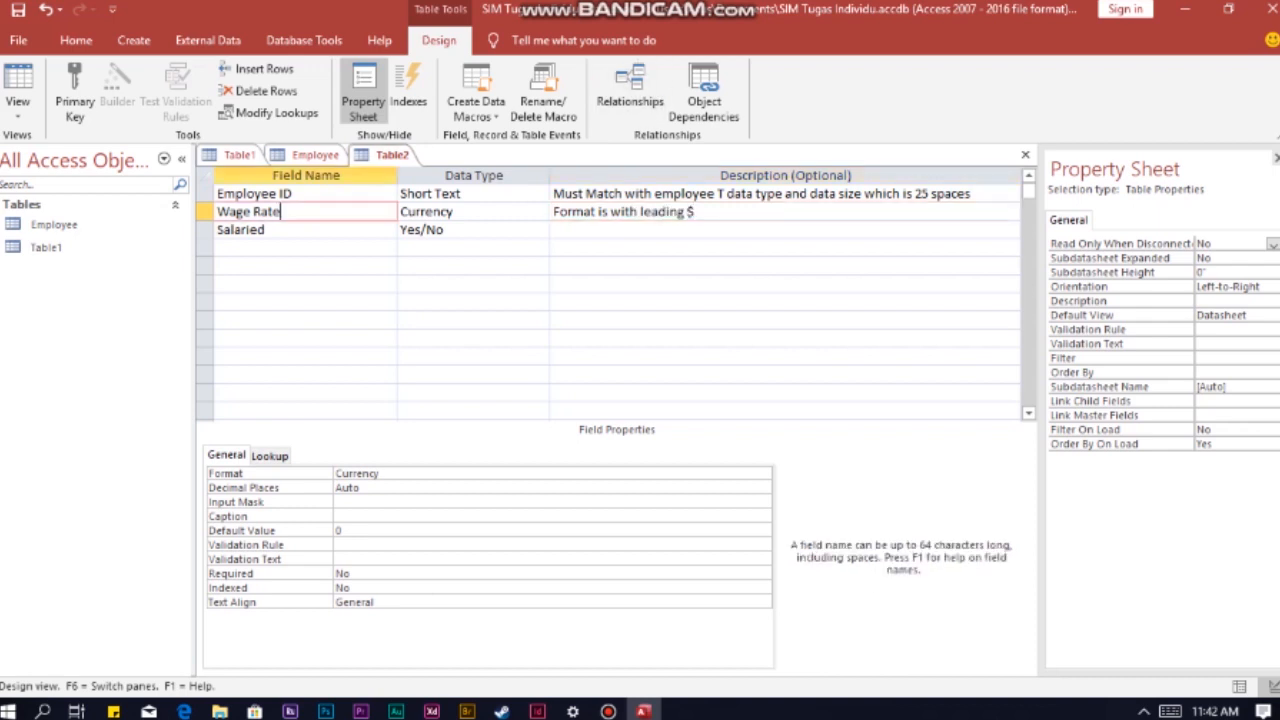
Step: Keep the Wage Rate field in Currency format and make Employee ID the table's primary key
click(763, 474)
click(600, 501)
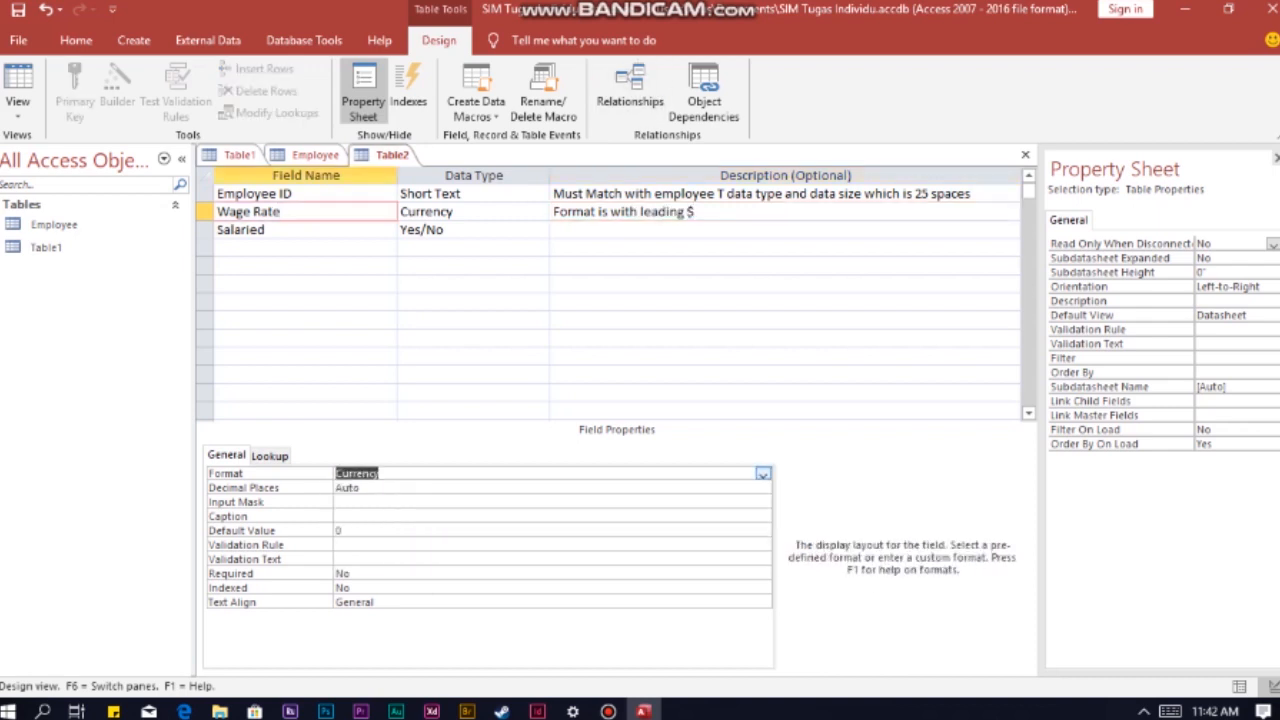
click(300, 194)
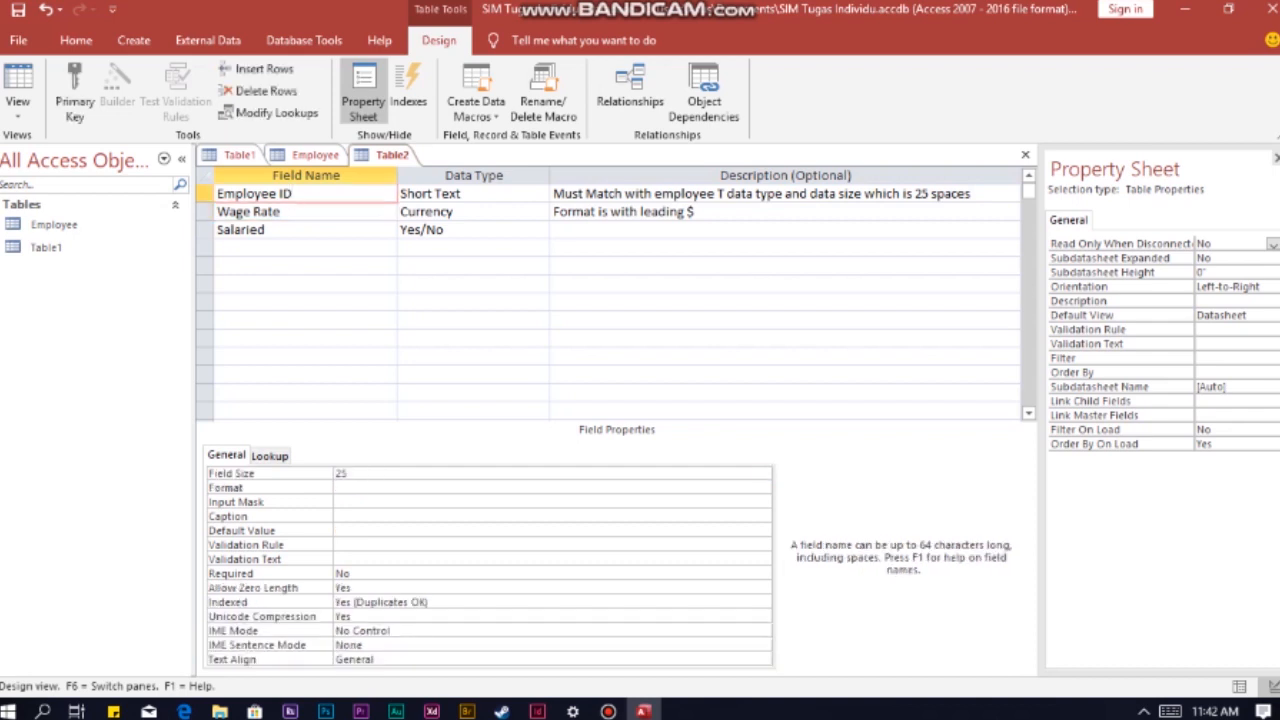
click(75, 92)
Step: Save the table under the name Wage Rate
right_click(391, 156)
click(434, 169)
text(Wage Rate)
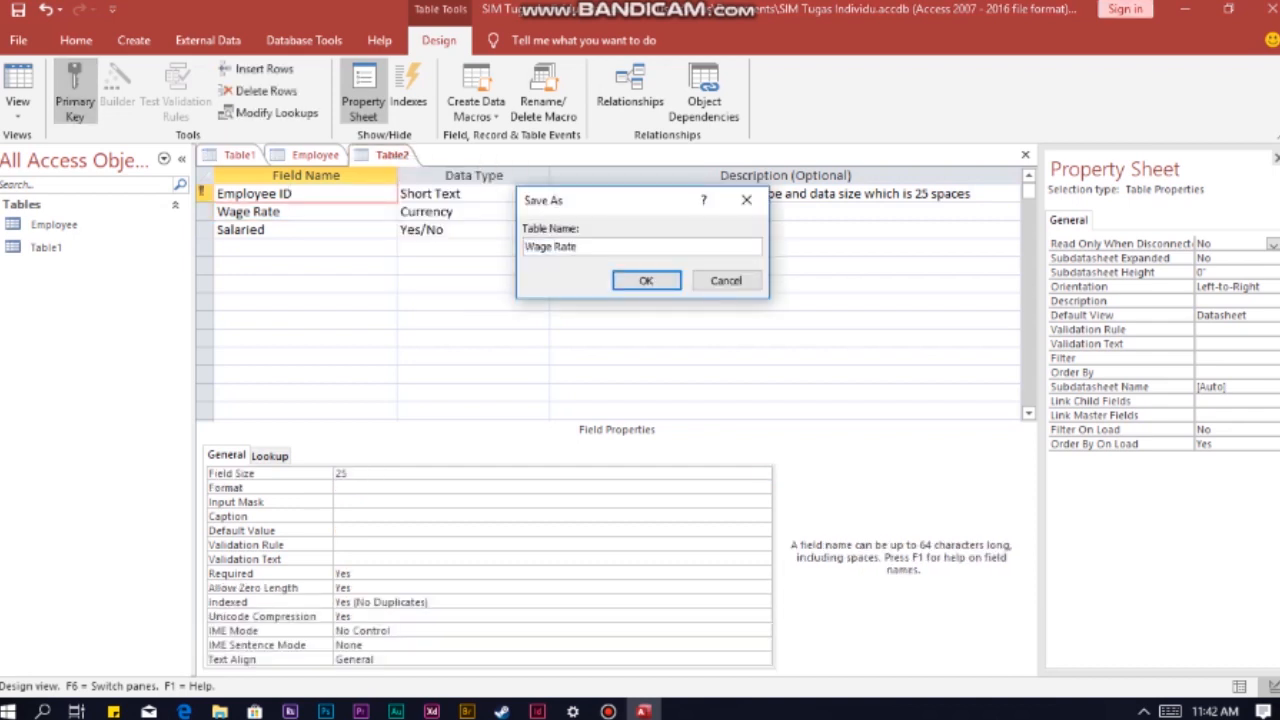
click(646, 280)
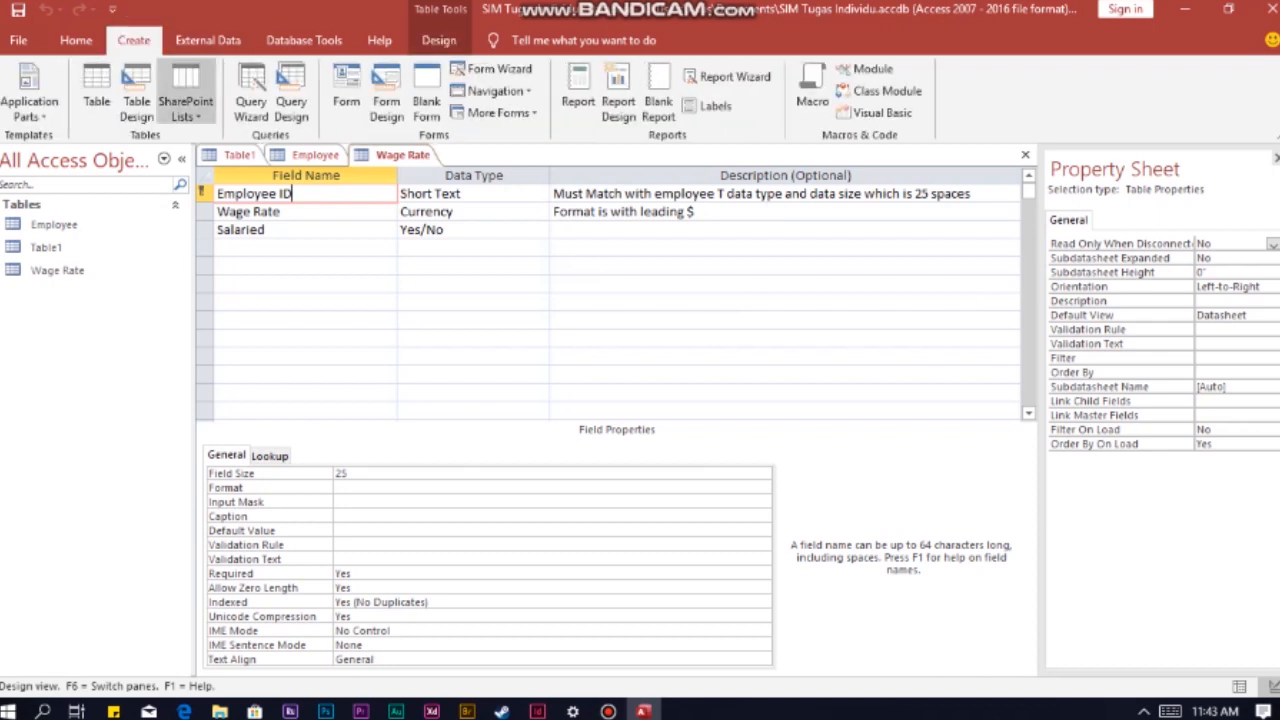
Step: Create a new table in design view with the fields Employee ID, Week # and Hours
click(135, 100)
text(Employee ID)
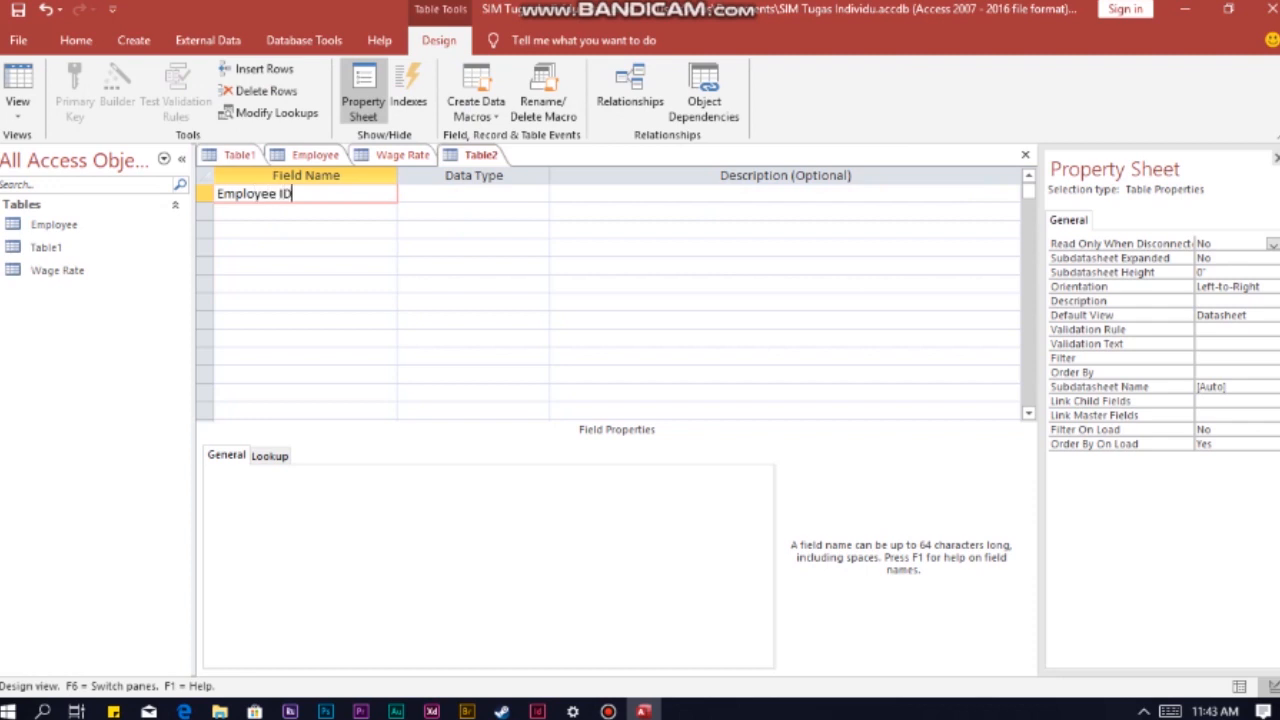
key(Down)
text(Week #)
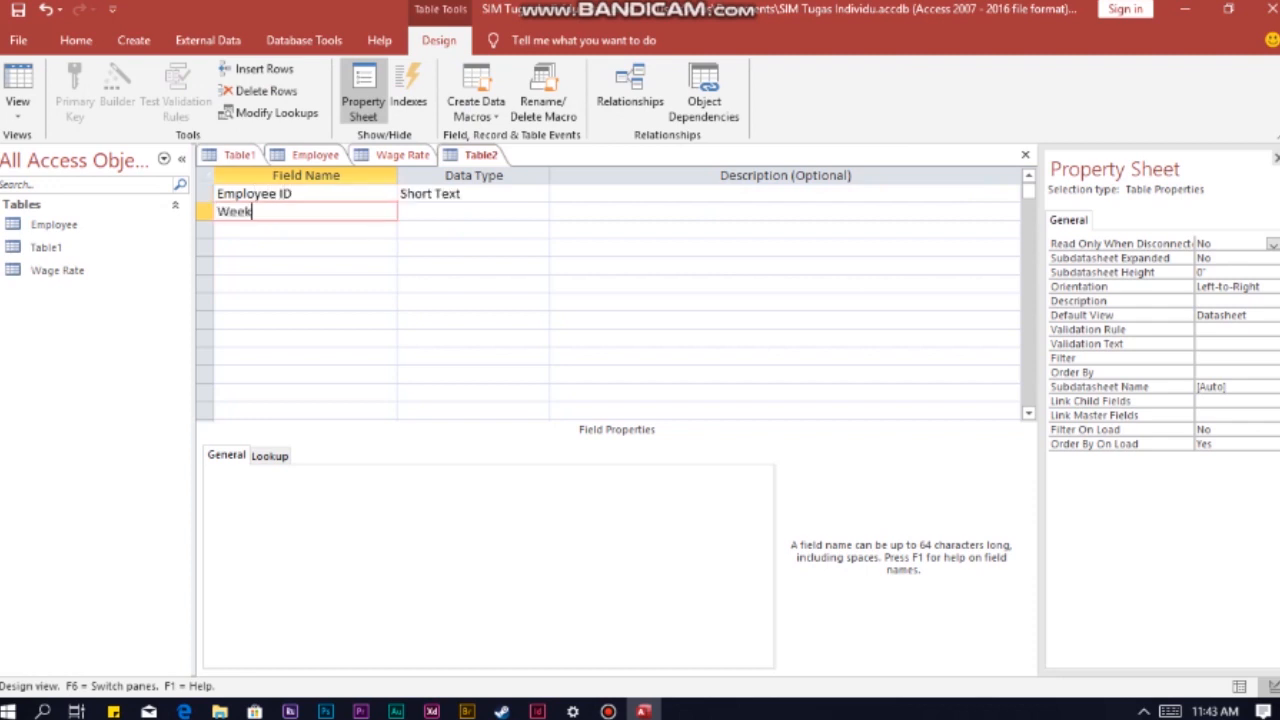
key(Down)
text(Hours)
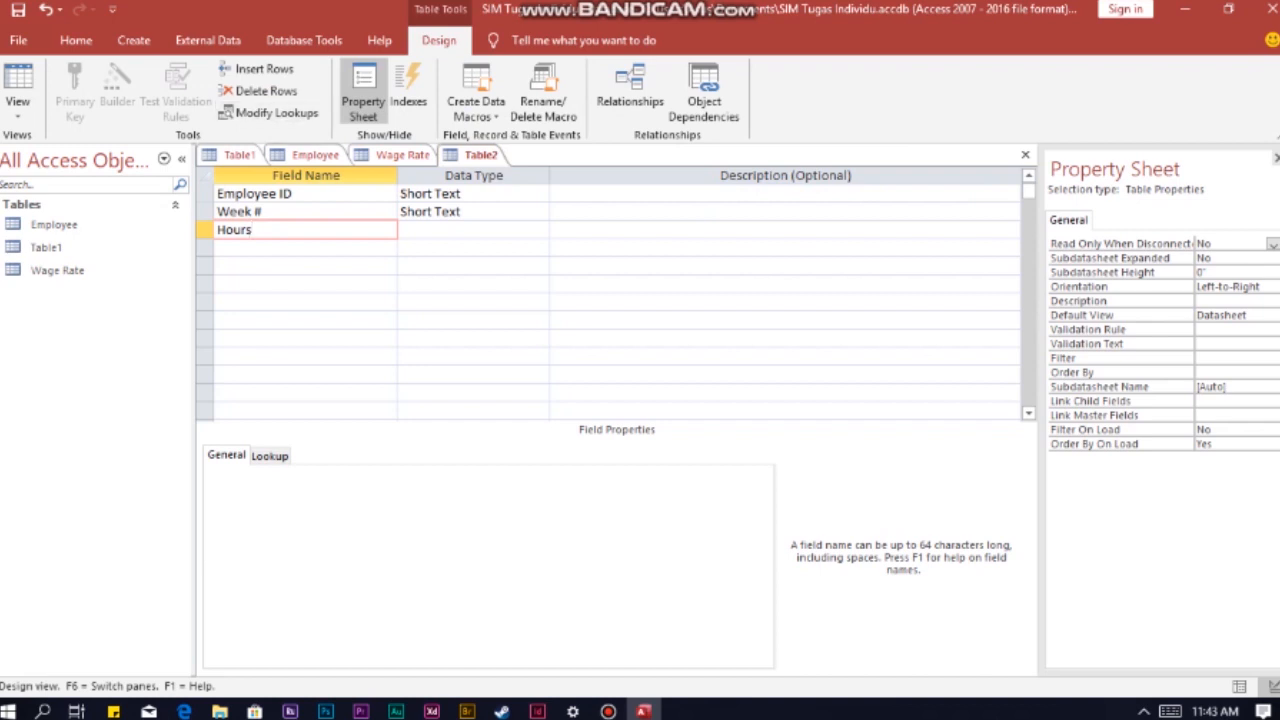
Step: Set the Employee ID field size to 25 in the new table
click(304, 194)
click(370, 474)
key(BackSpace)
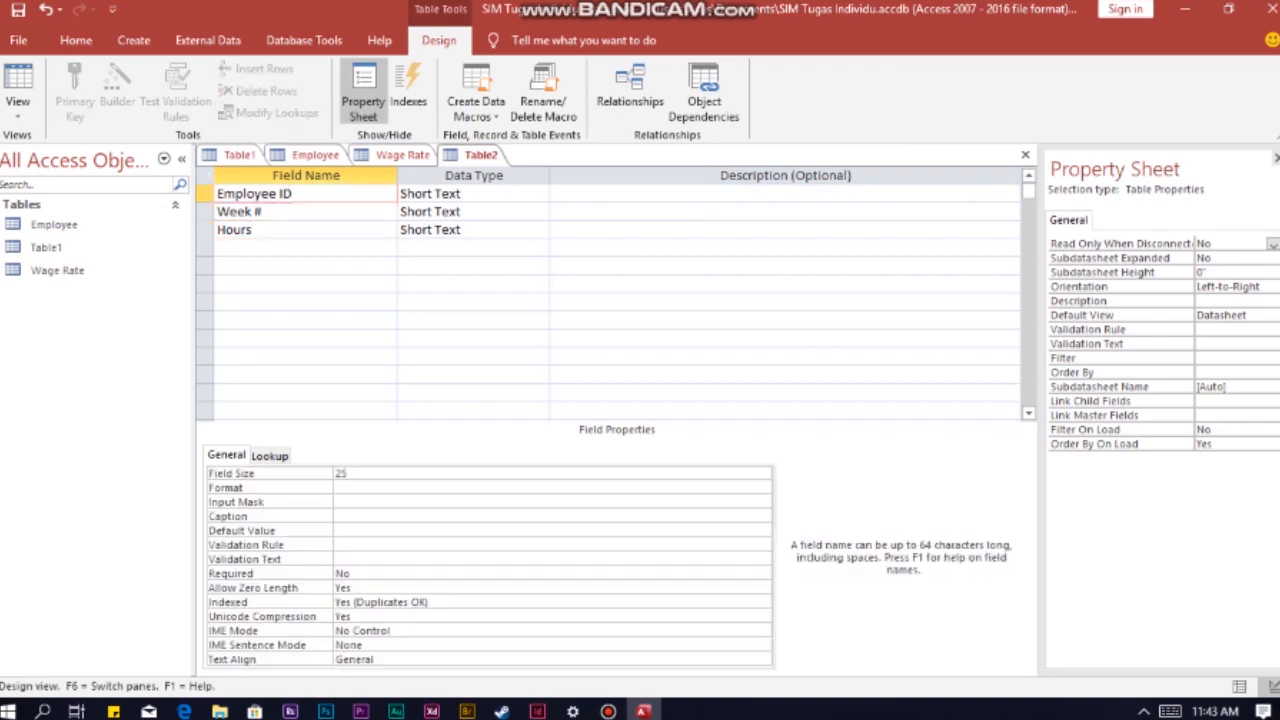
Step: Set the data type of both Week # and Hours to Number
click(470, 212)
click(540, 212)
click(428, 266)
click(470, 230)
click(540, 230)
click(427, 284)
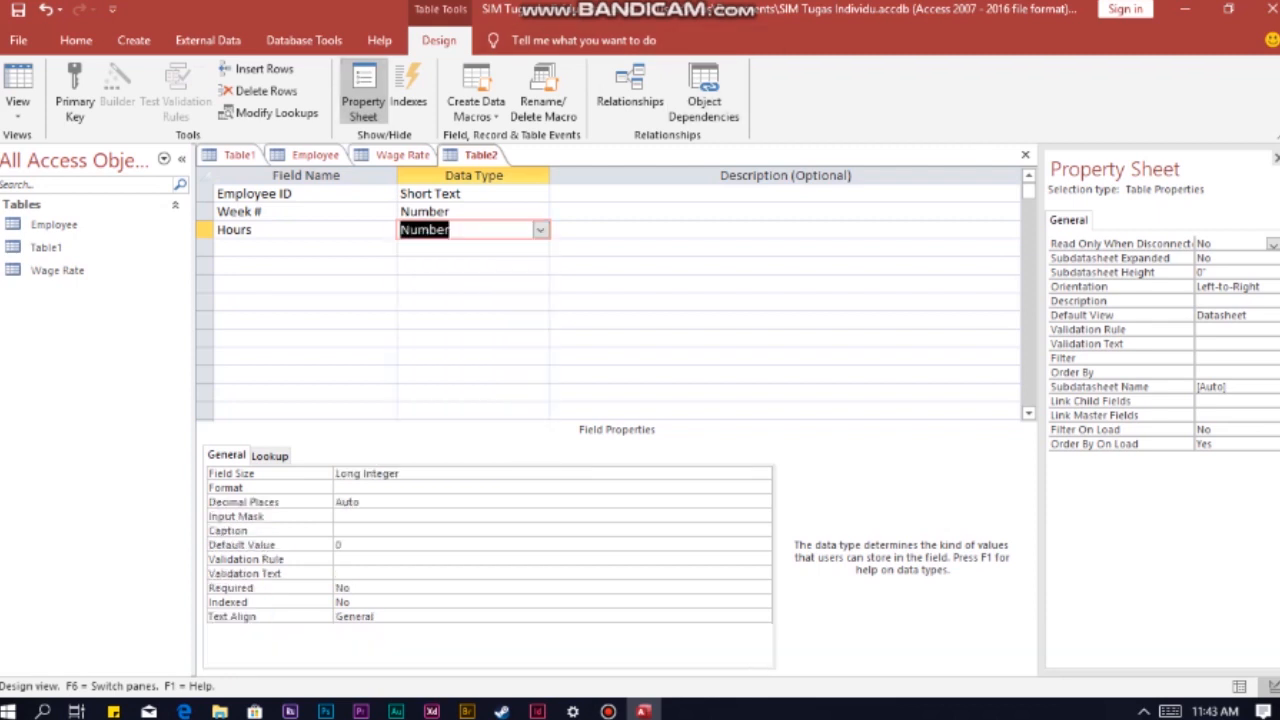
Step: Make Employee ID and Week # a combined primary key and save the table as Hours Worked
drag(205, 193, 205, 211)
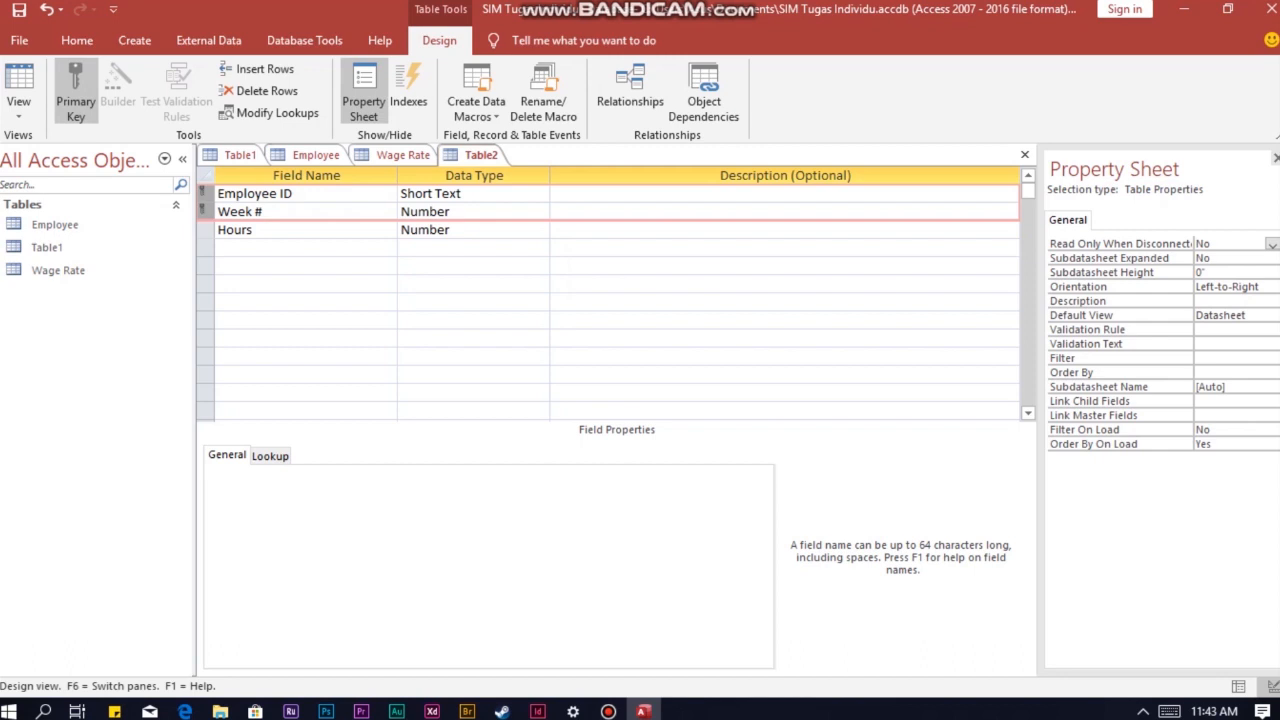
right_click(474, 155)
click(490, 169)
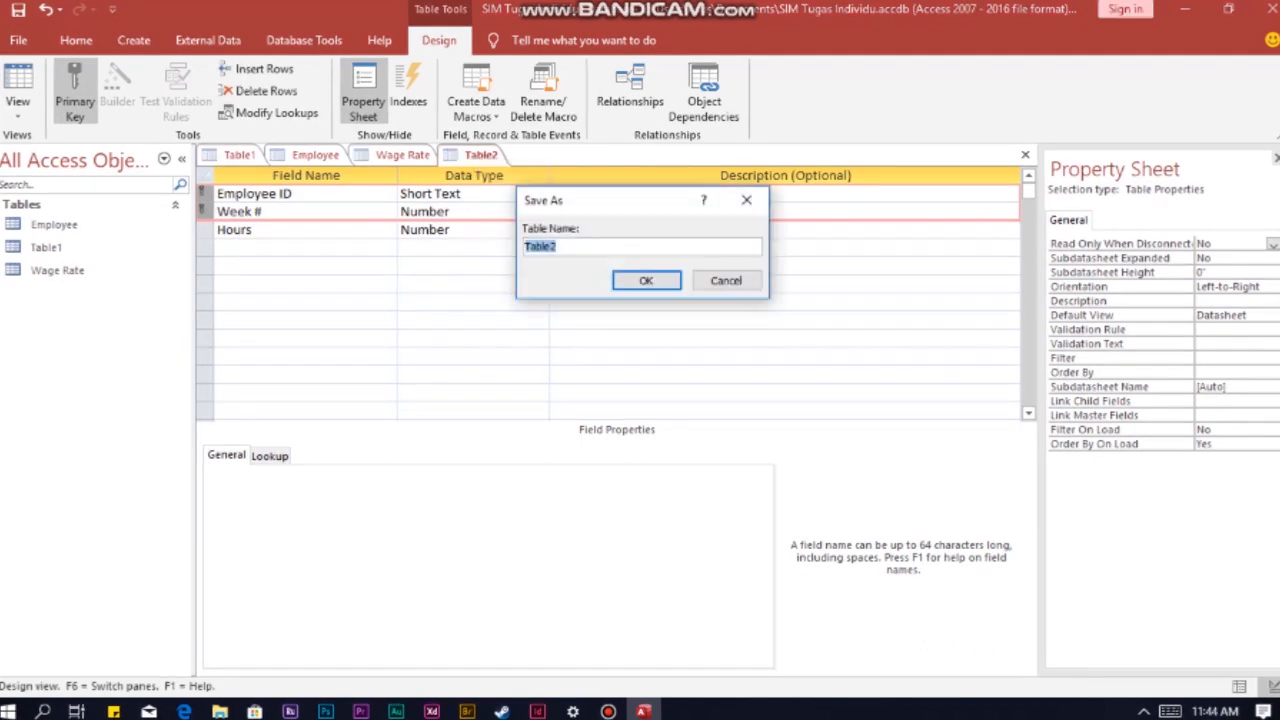
text(Hours Worked)
click(646, 280)
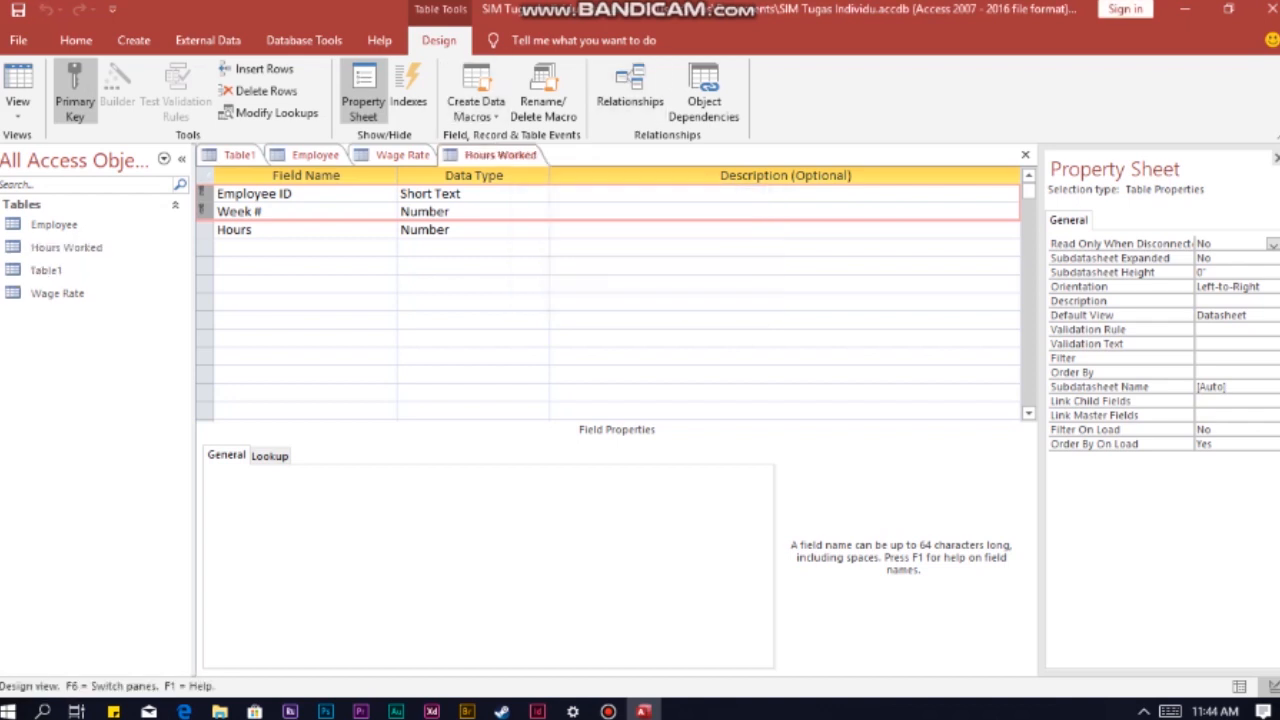
Step: Fill the Employee table with six records, entering each employee's name, ID, address, ZIP code and hire date, and marking the first four as US citizens
double_click(54, 224)
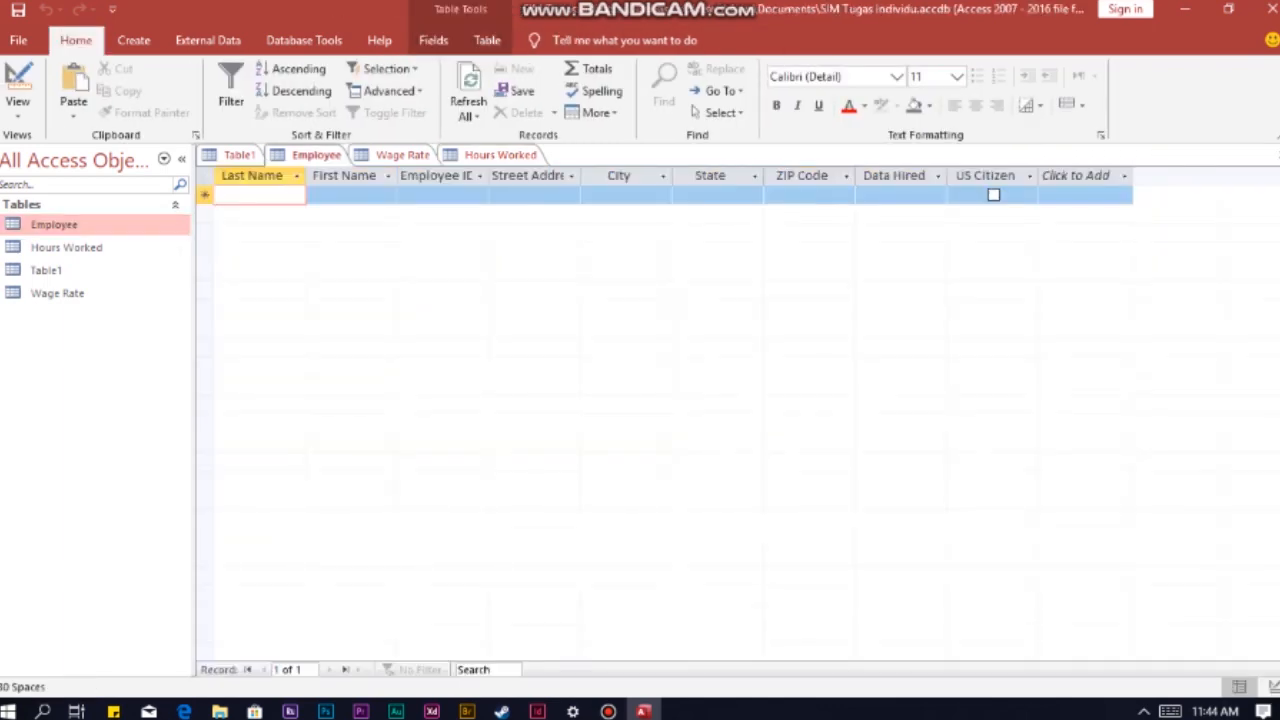
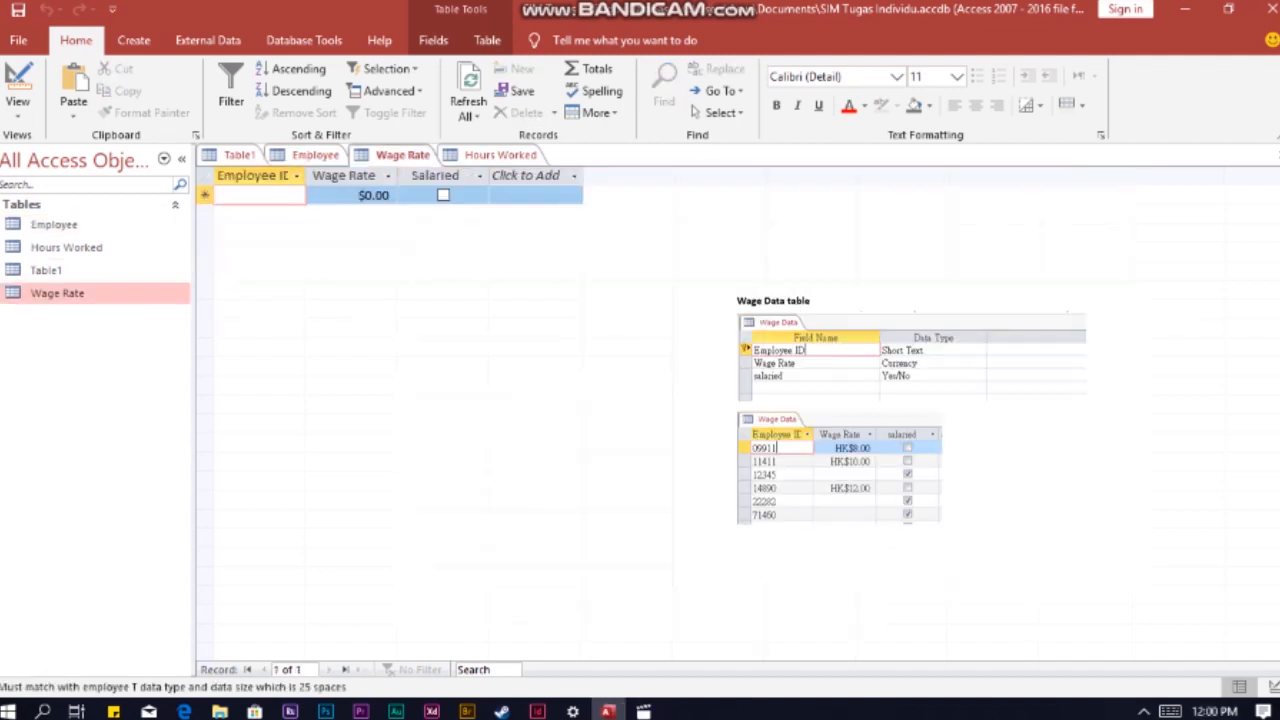
Step: Enter six employees in the Wage Rate table, with rates of 8, 10 and 12 for the first, second and fourth, marking the others salaried
text(09911	8		11411	10		12345		 	14890	12		22282		 )
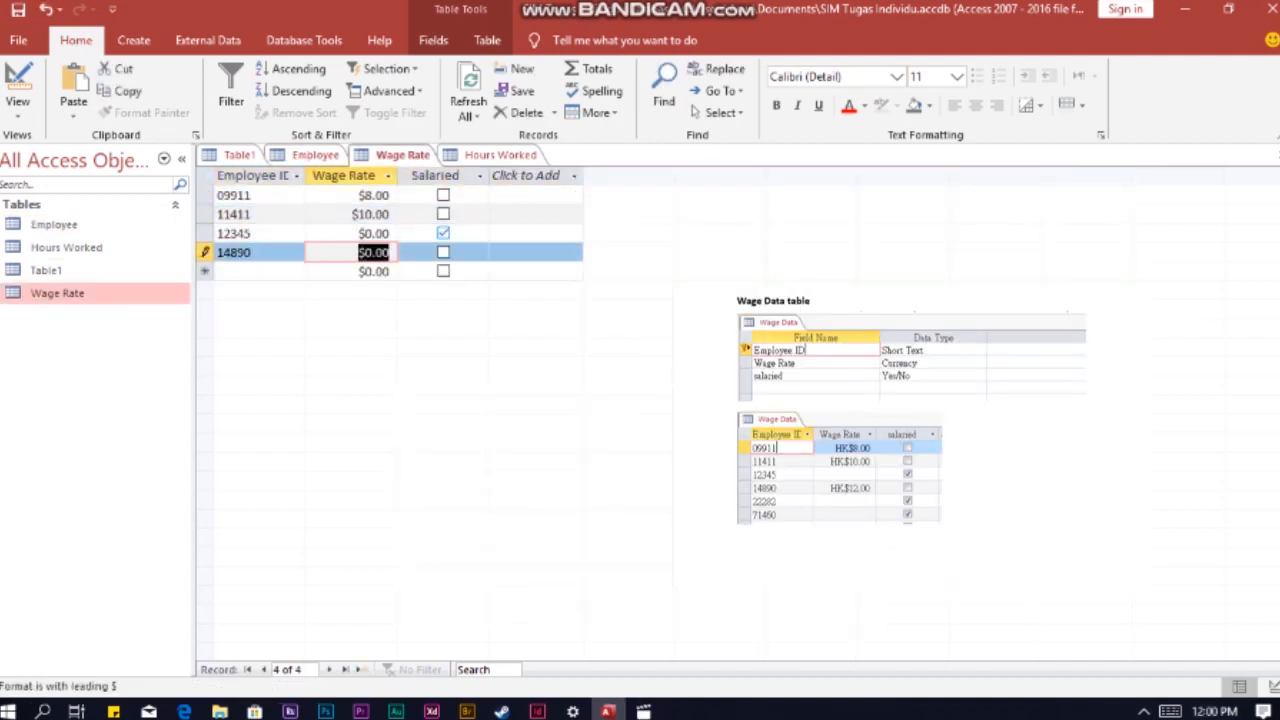
text(	71460)
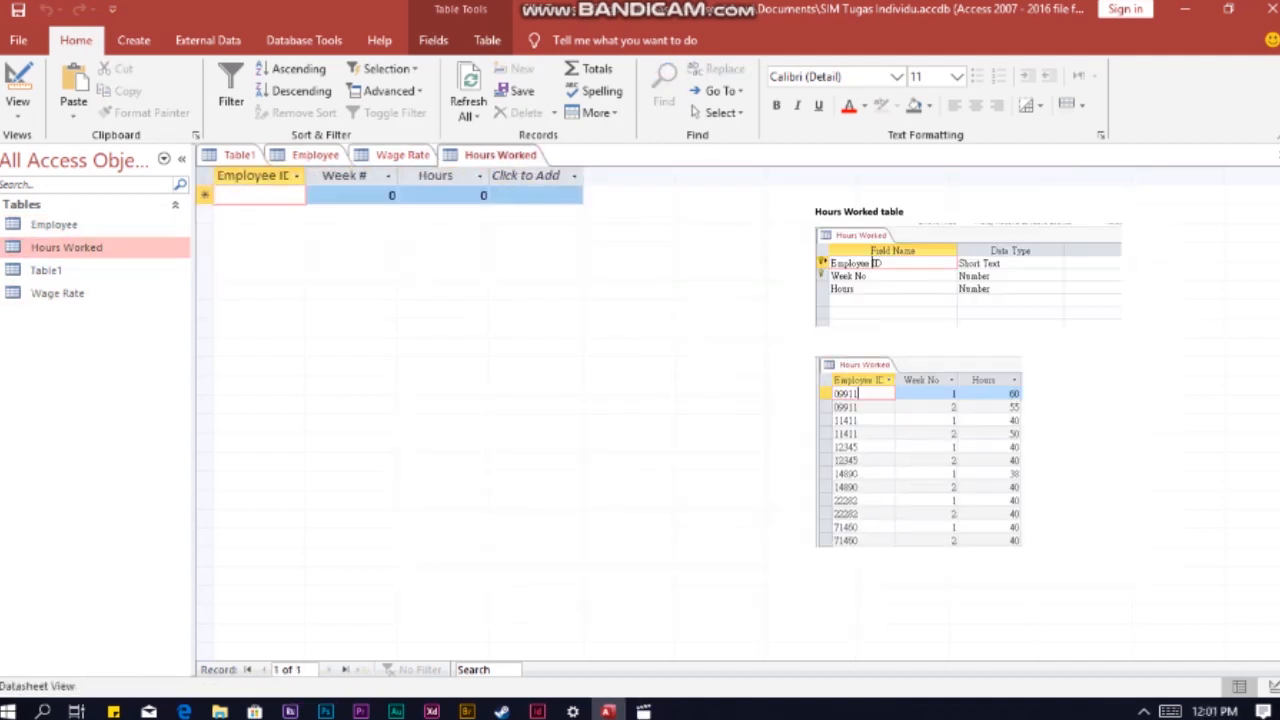
Step: Enter each employee's hours for weeks 1 and 2 in the Hours Worked table: 60/55, 40/50, 40/40, 38/40, 40/40 and 40/40
text(0)
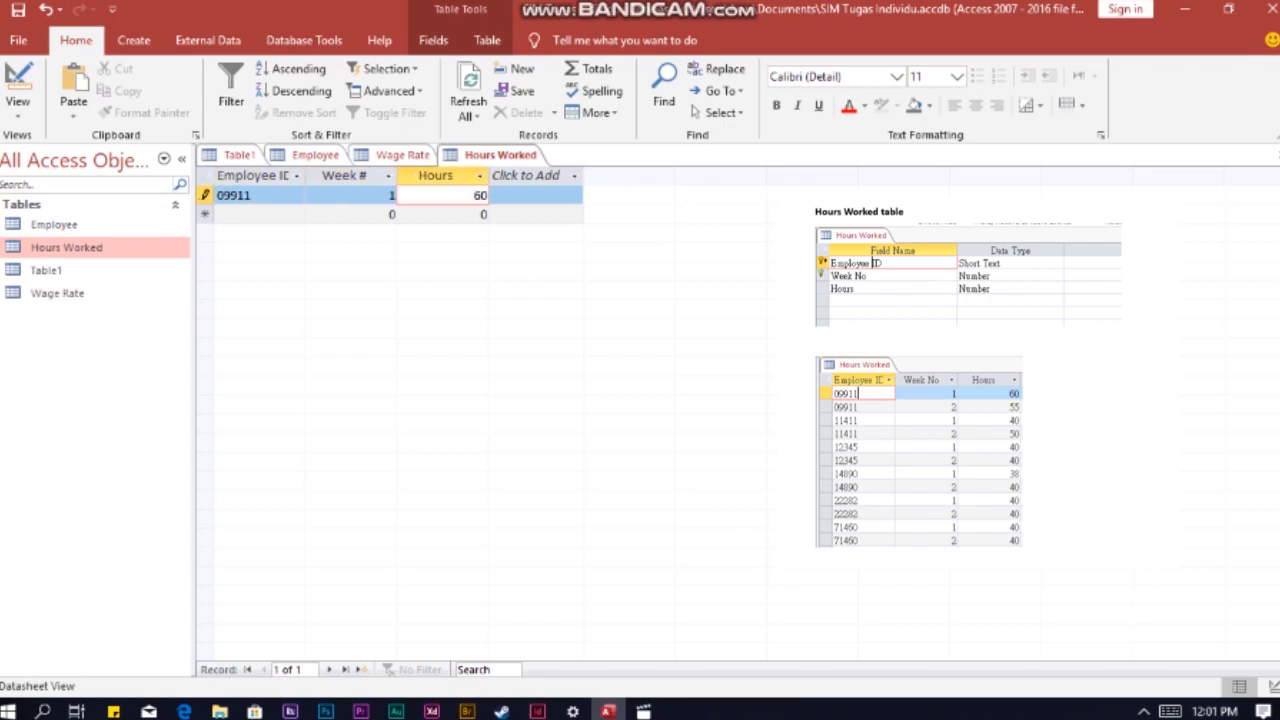
text(9911	1	60	09911	2	55	11411	1	40	11411	2	50	12345	1	40	12345	2	40	14890	)
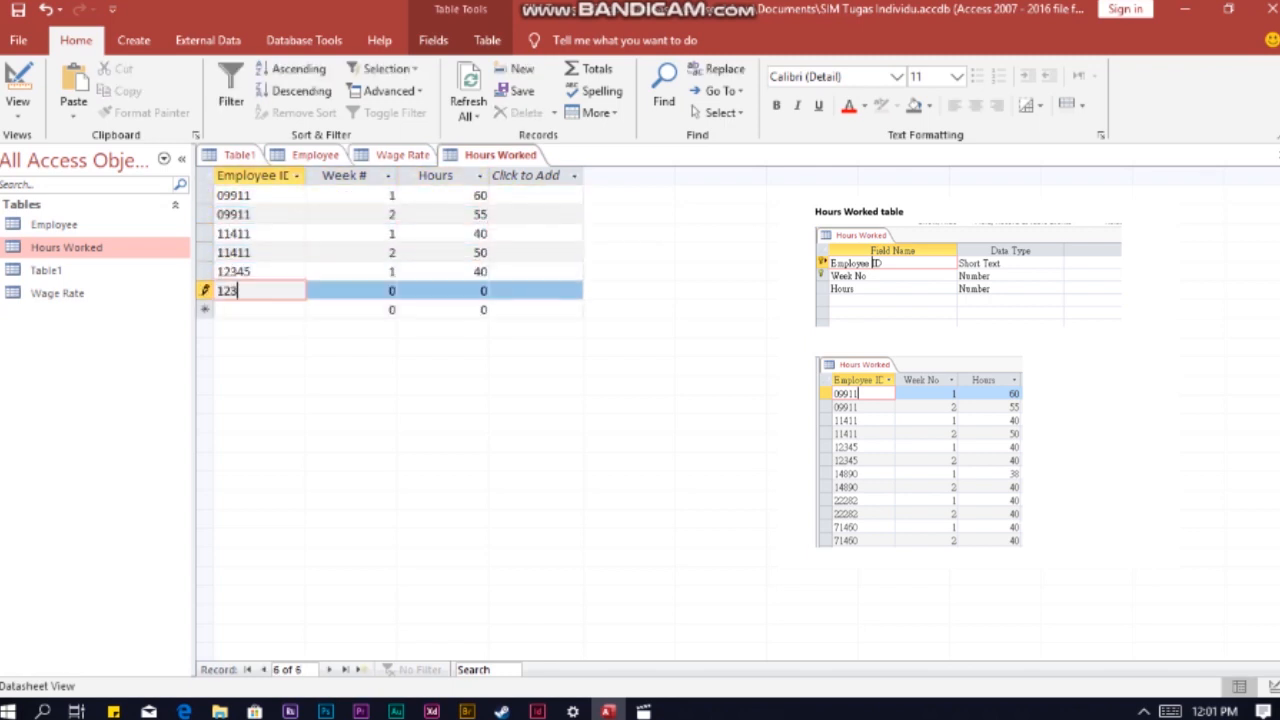
text(1	38	14890	2	40	22282	1	40	22282	2	40	71460	1	4)
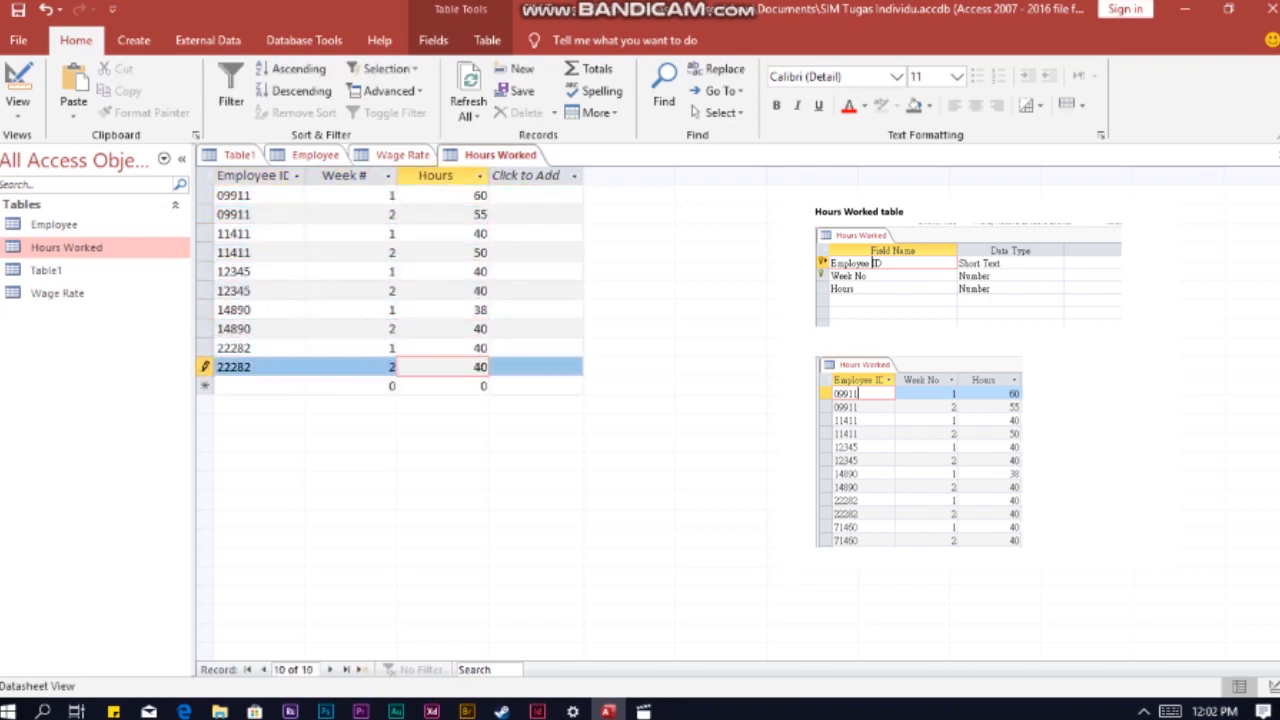
text(0)
key(Tab)
text(71460)
key(Tab)
text(2)
key(Tab)
text(40)
click(535, 348)
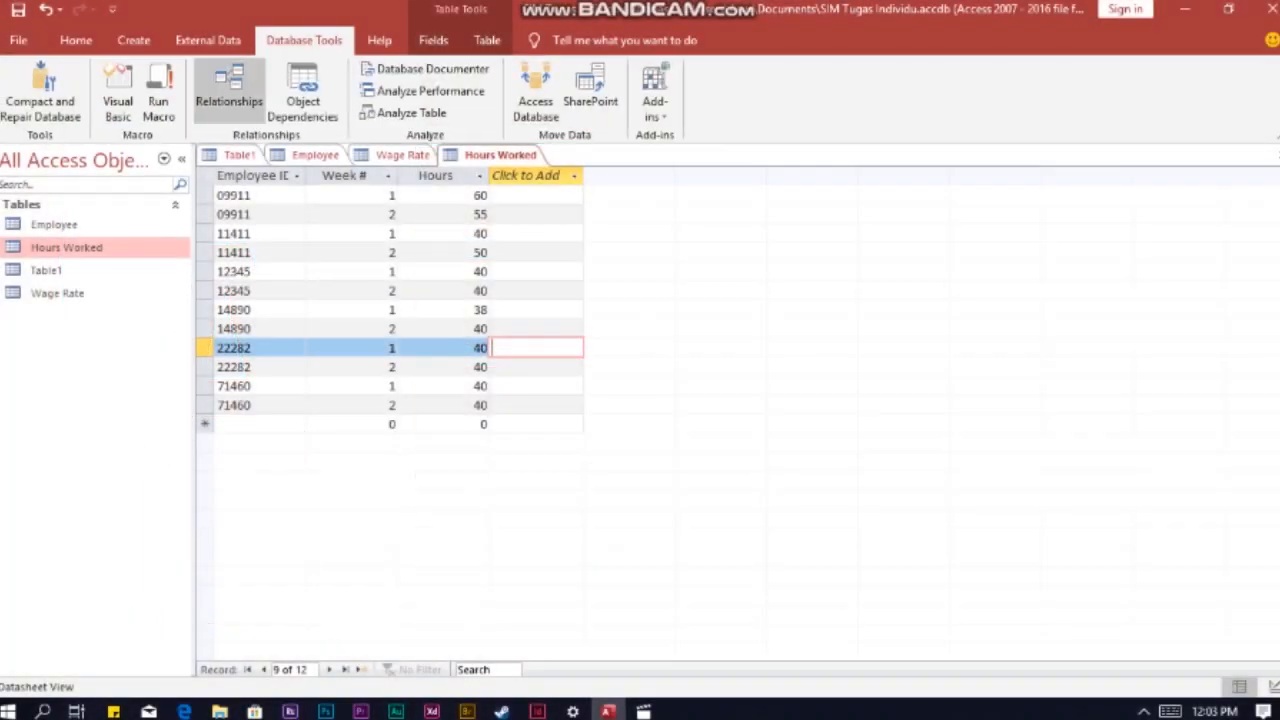
Step: Add the Employee, Hours Worked and Wage Rate tables to the relationships layout
click(229, 90)
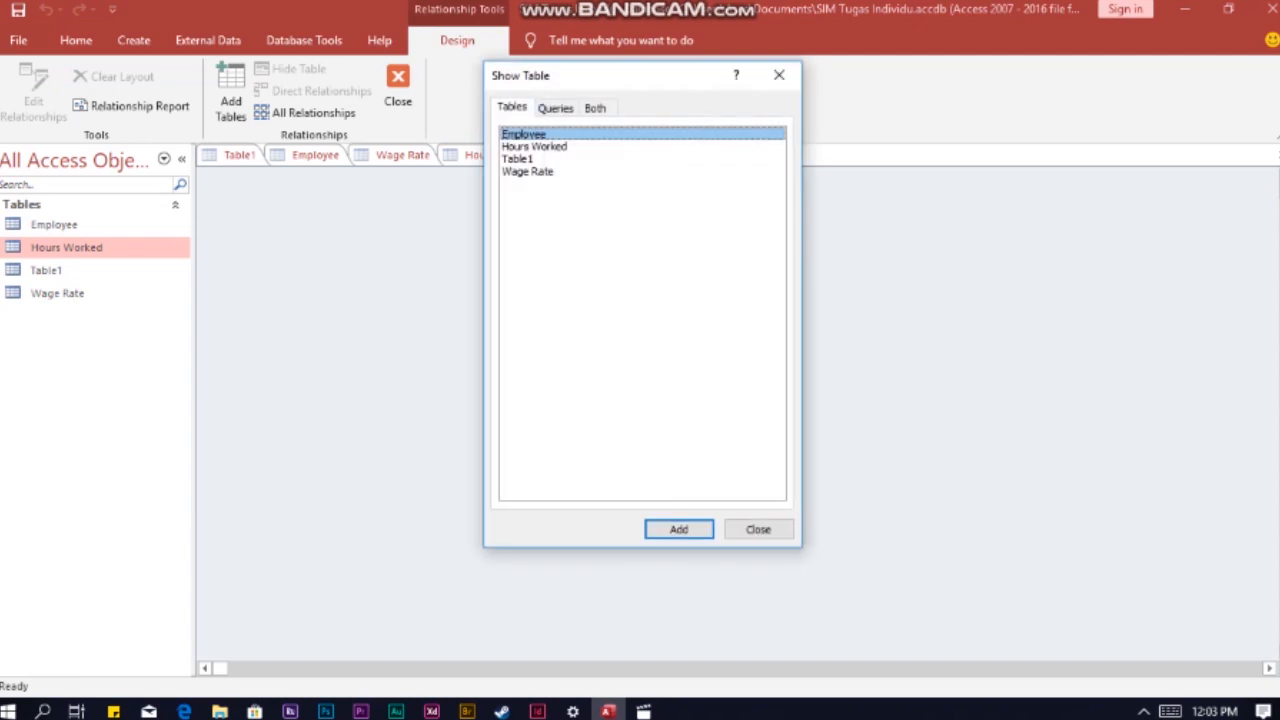
key(shift+Down)
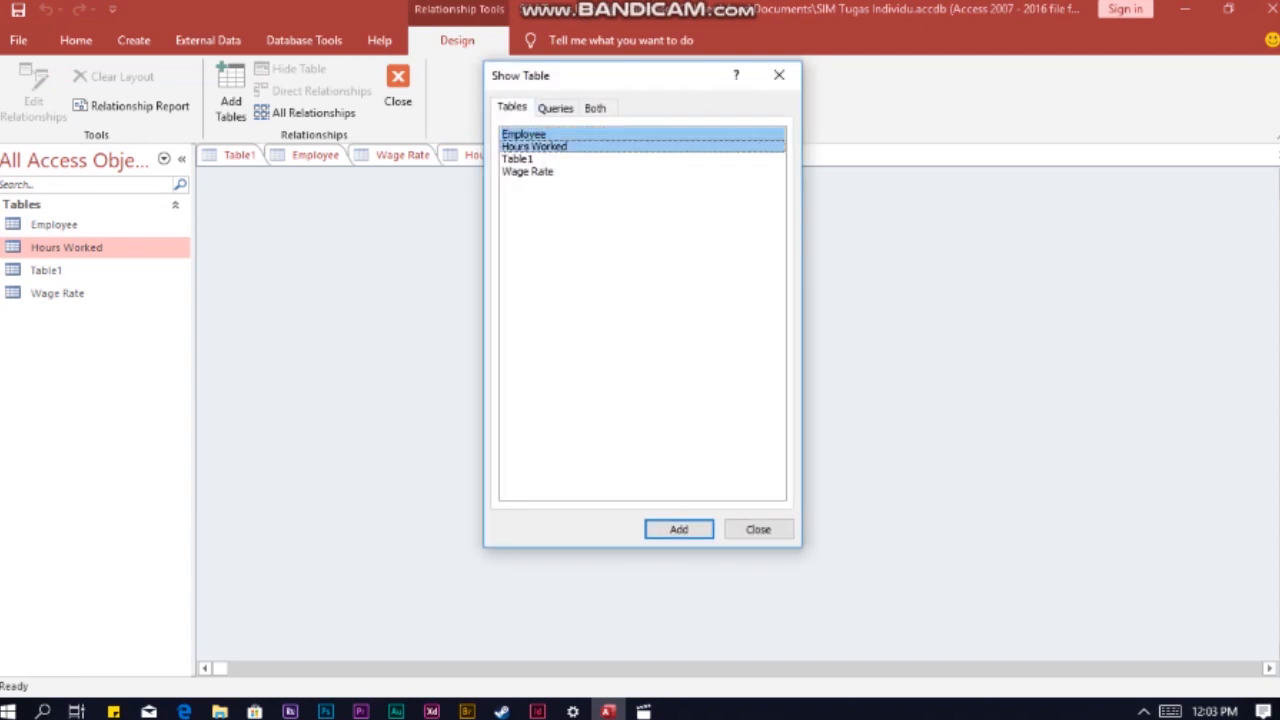
ctrl+click(528, 171)
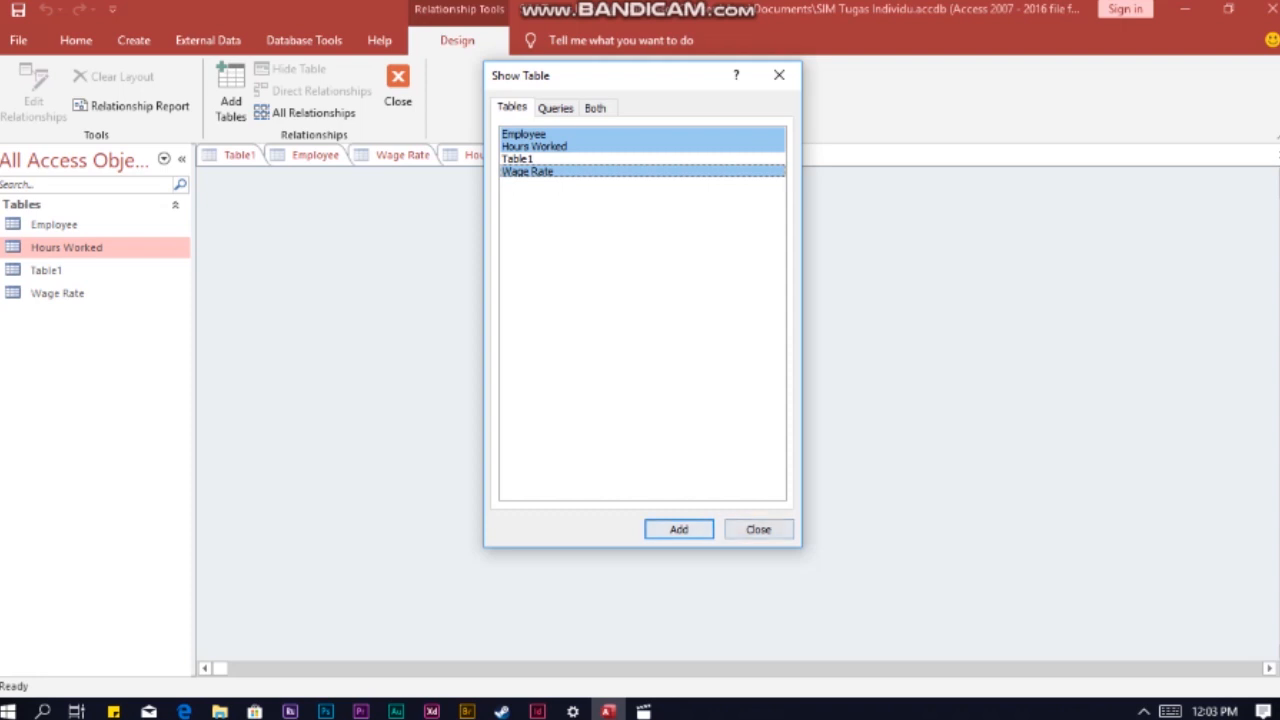
click(679, 529)
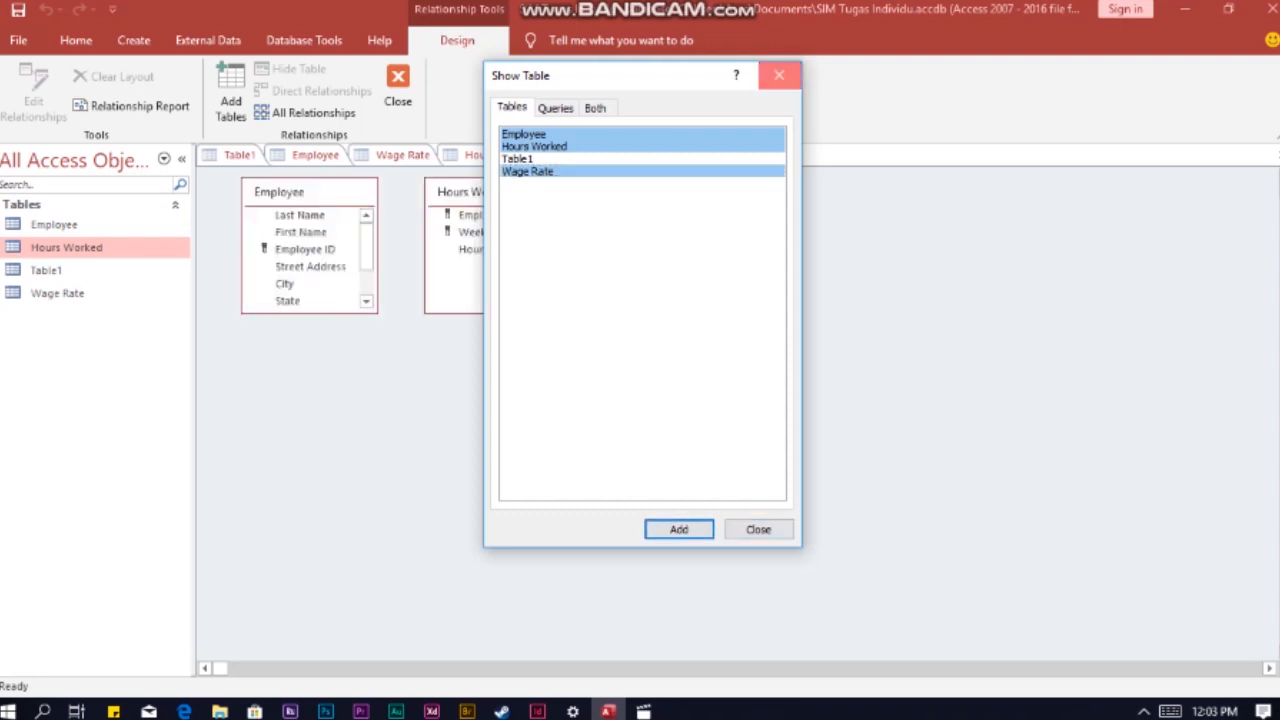
click(779, 75)
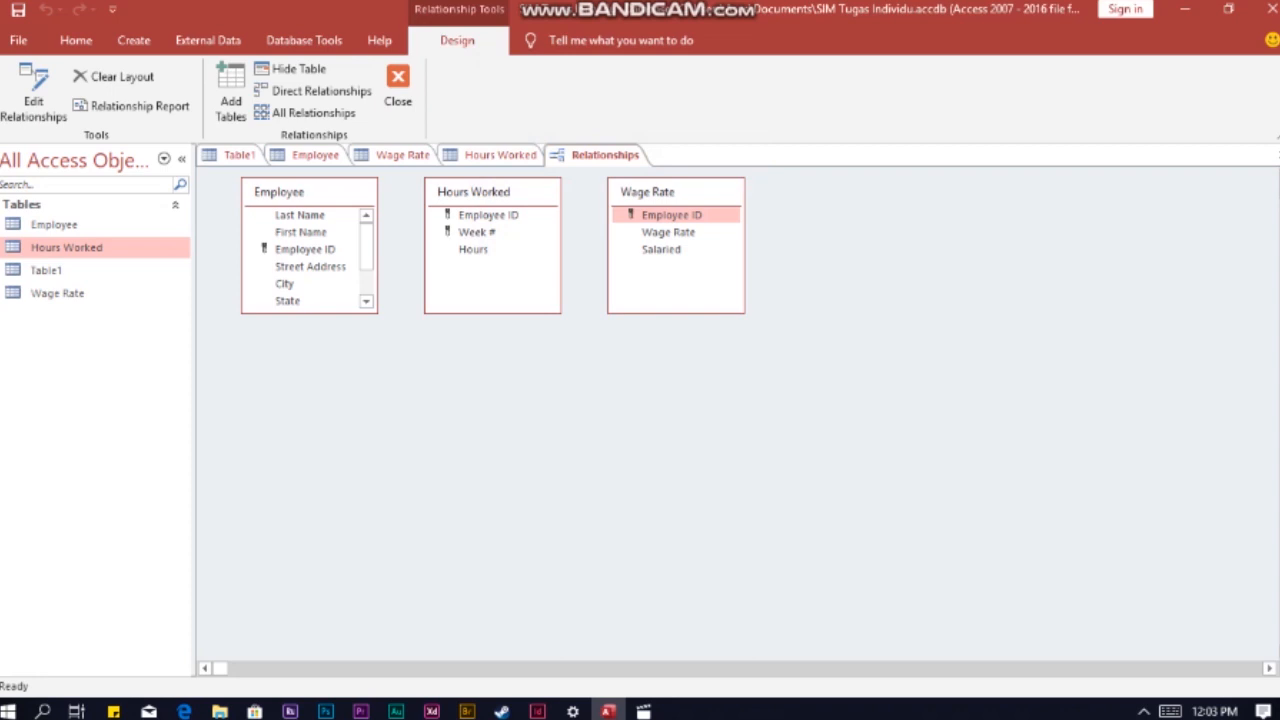
Step: Move Hours Worked below the other tables and relate Employee's Employee ID to its Employee ID
drag(473, 191, 475, 361)
drag(305, 249, 490, 384)
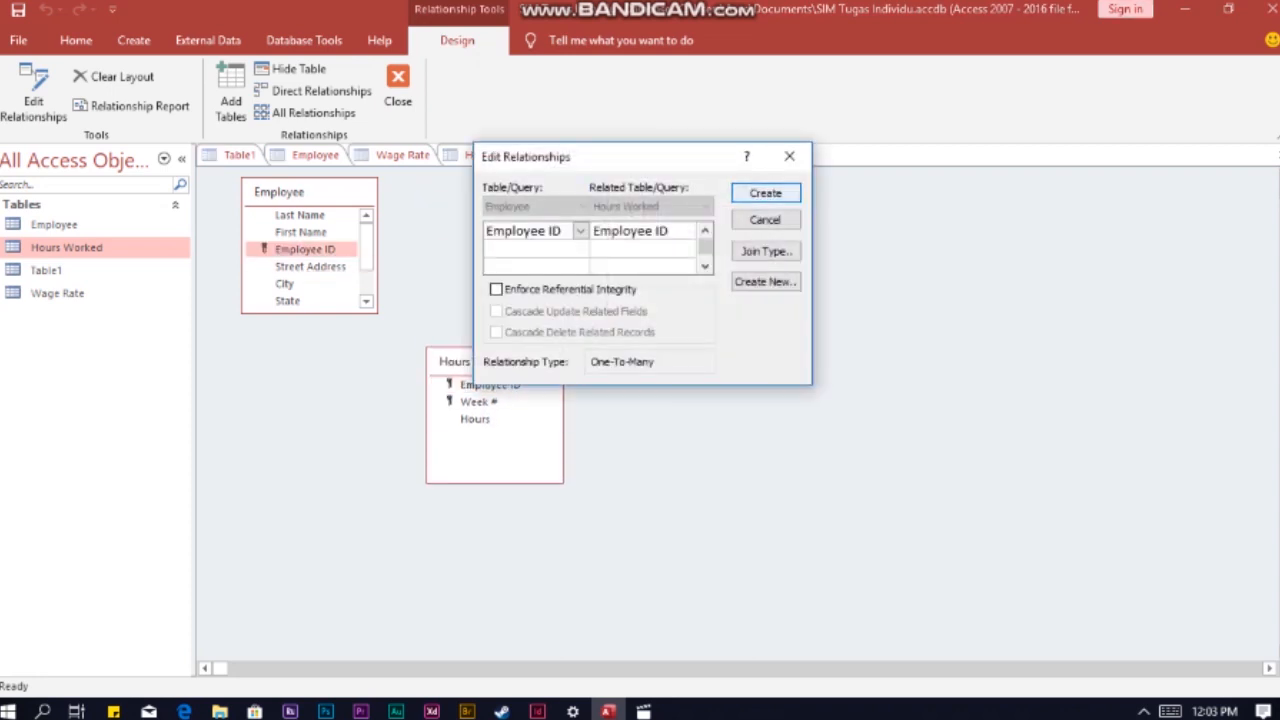
key(Return)
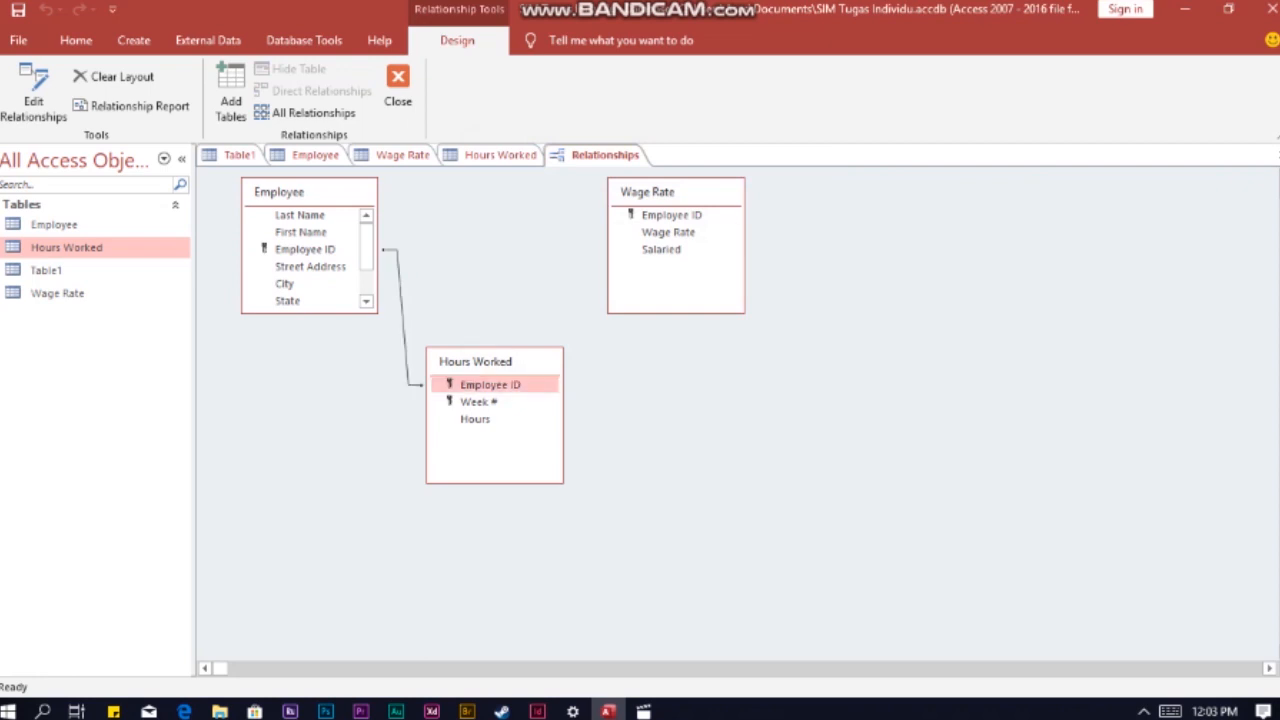
Step: Relate the Wage Rate table's Employee ID to the Employee ID fields of Hours Worked and Employee
drag(490, 384, 671, 214)
click(766, 192)
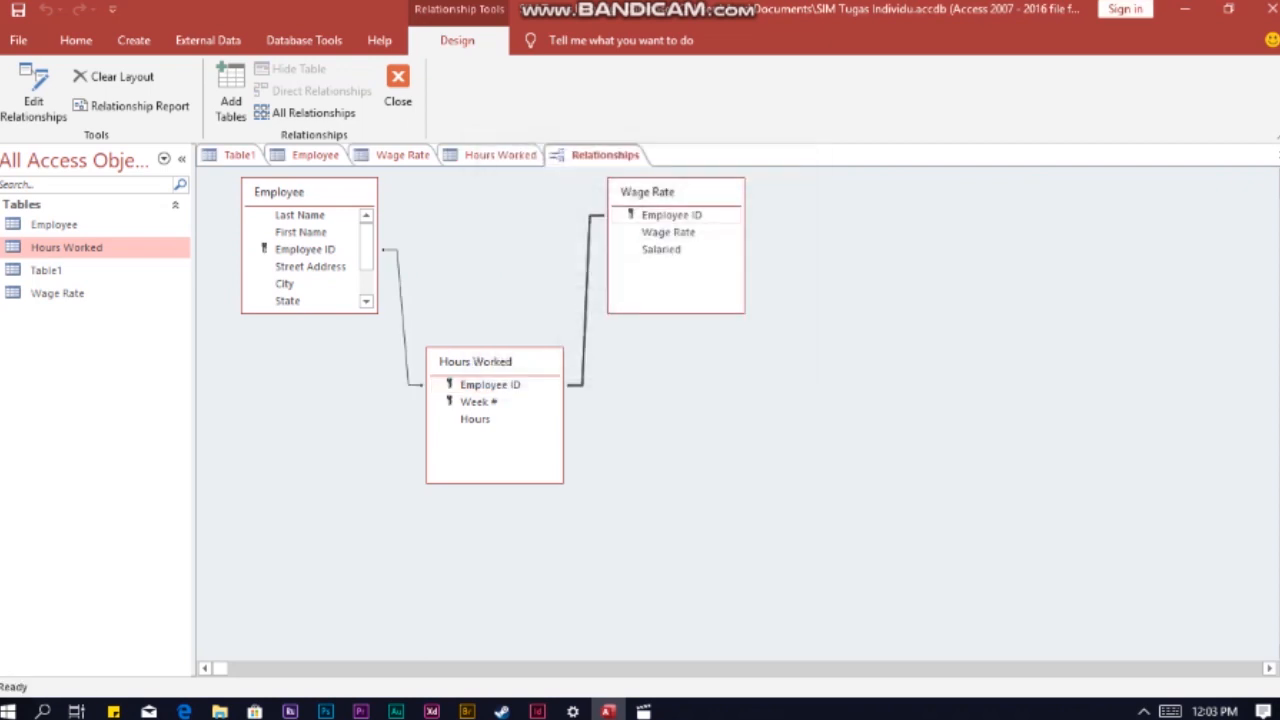
drag(671, 215, 305, 249)
click(766, 192)
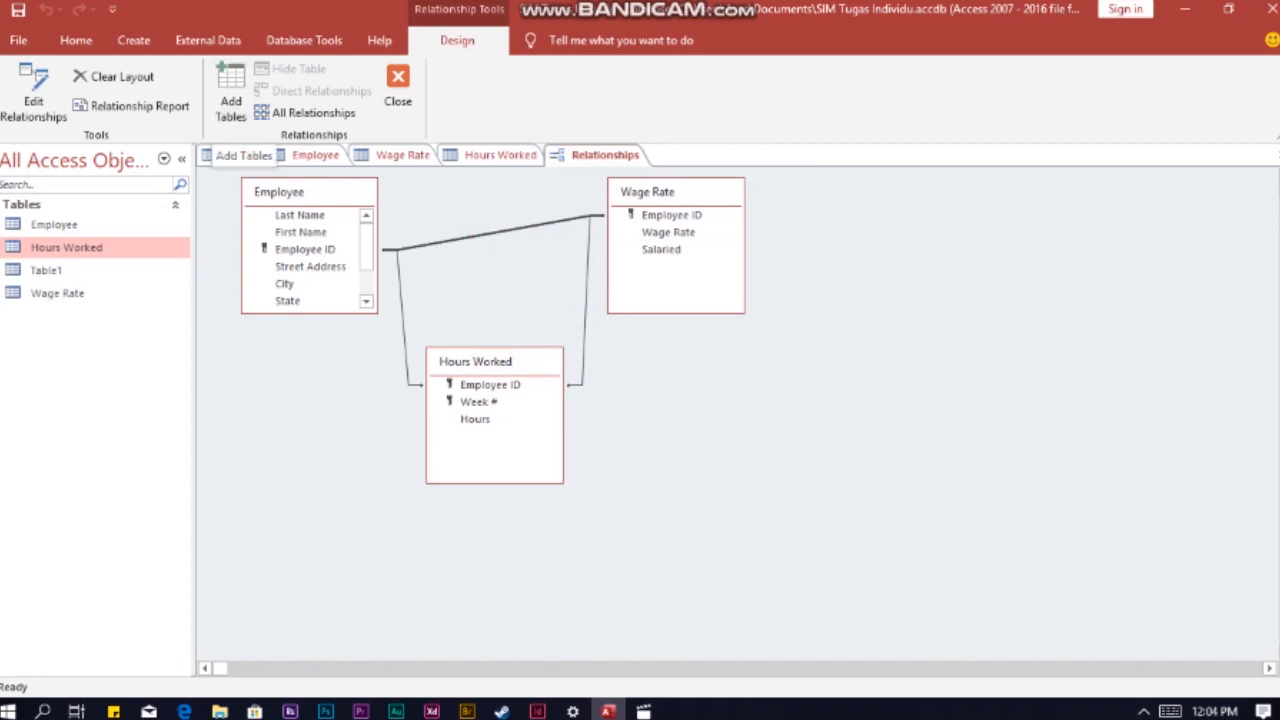
right_click(590, 156)
key(Escape)
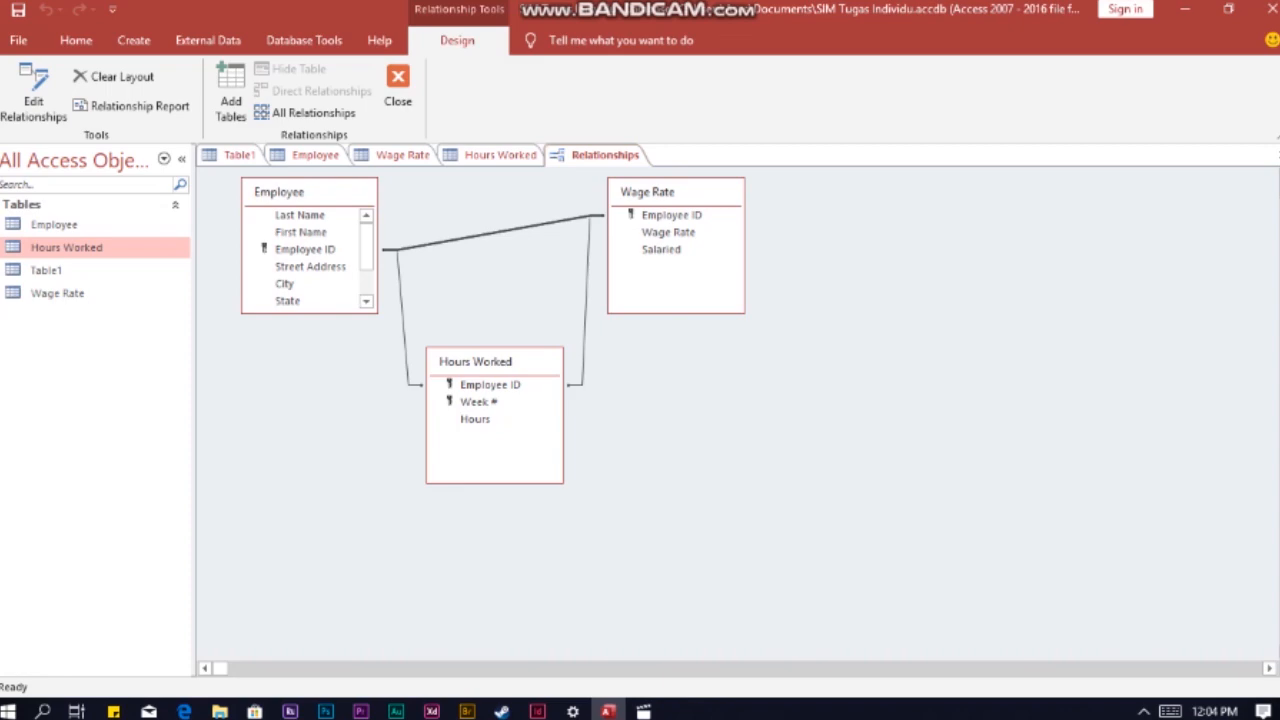
Step: Start a new query in design view and add the Employee table to it
click(76, 41)
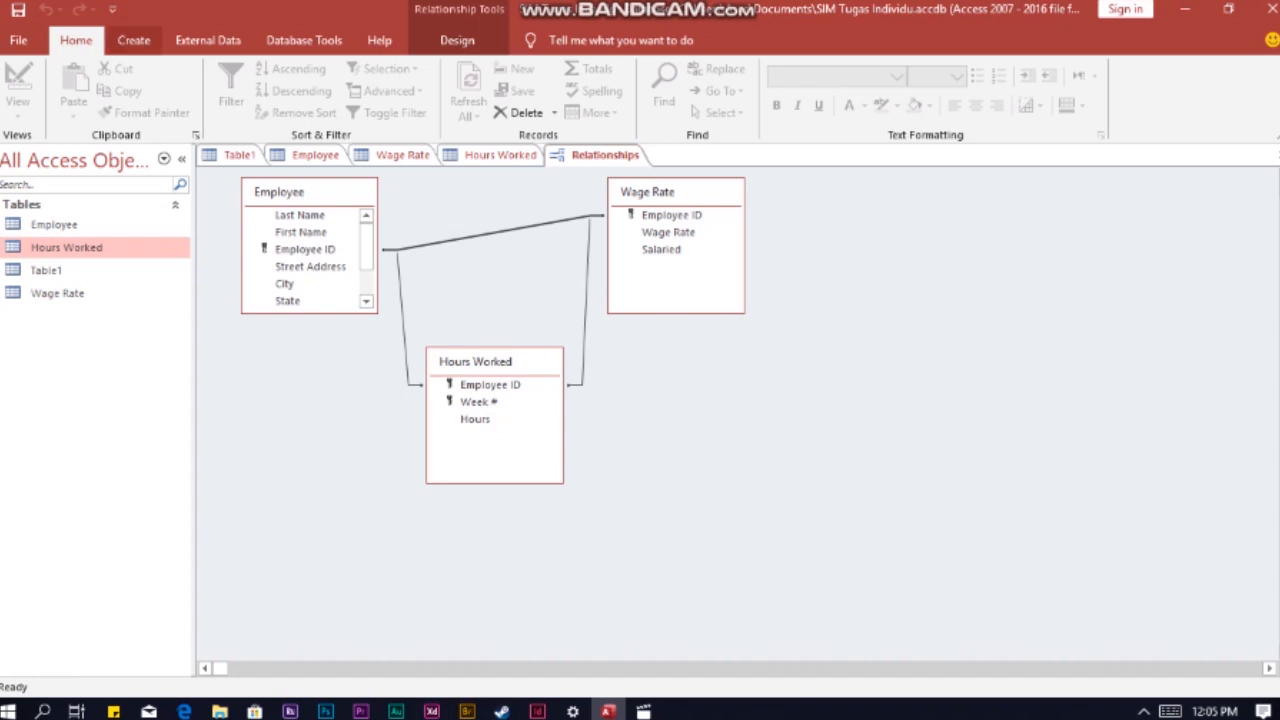
click(133, 40)
click(291, 100)
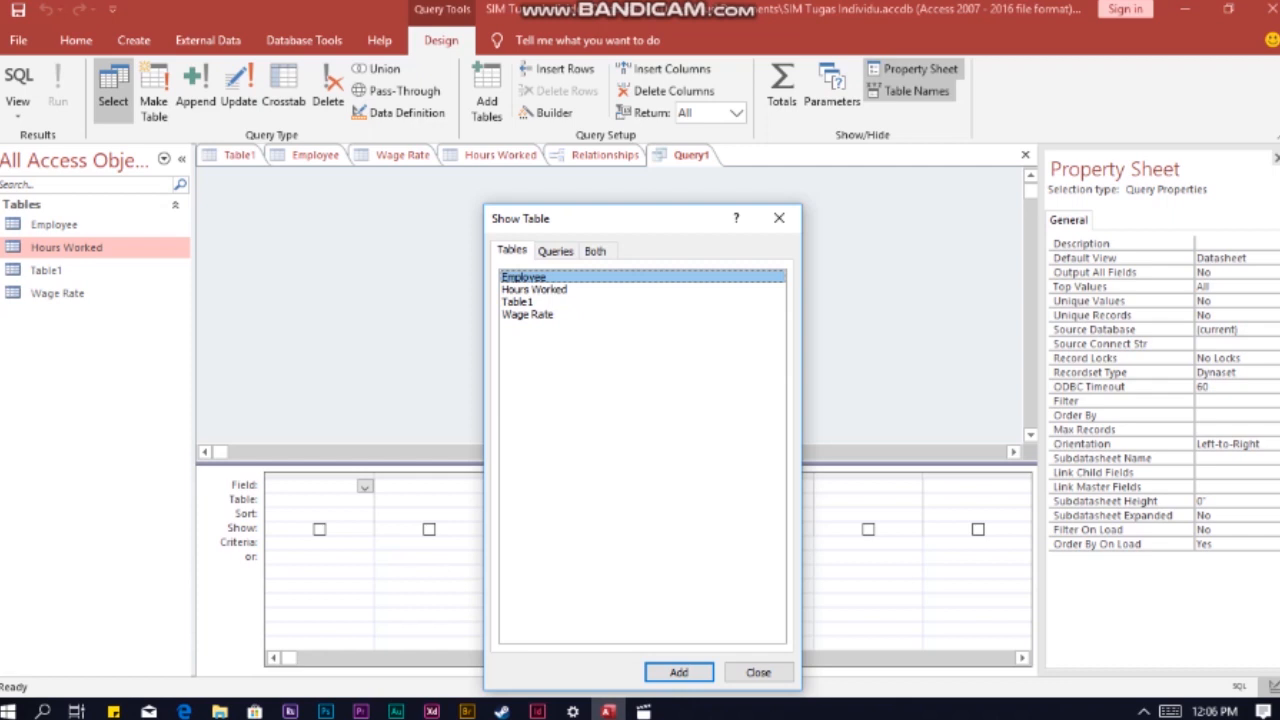
click(679, 672)
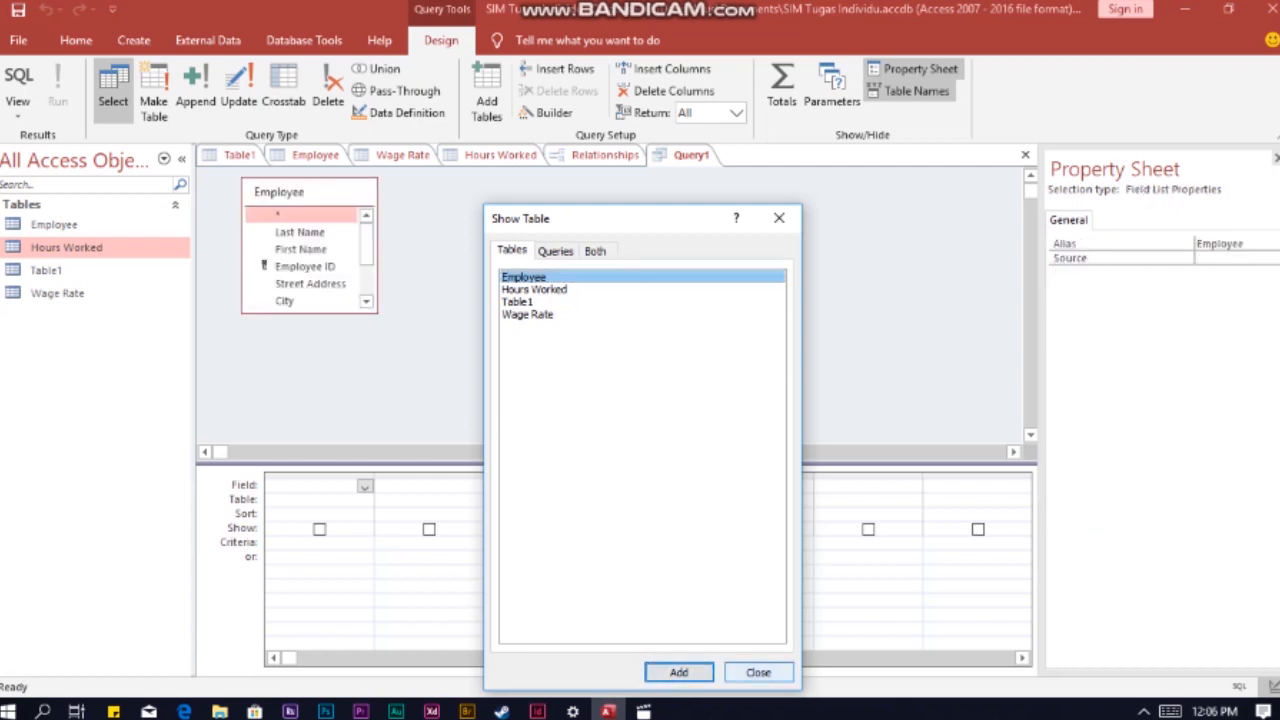
Step: Add the Employee ID, Last Name, State and Data Hired fields of Employee to the query grid
click(758, 672)
double_click(300, 266)
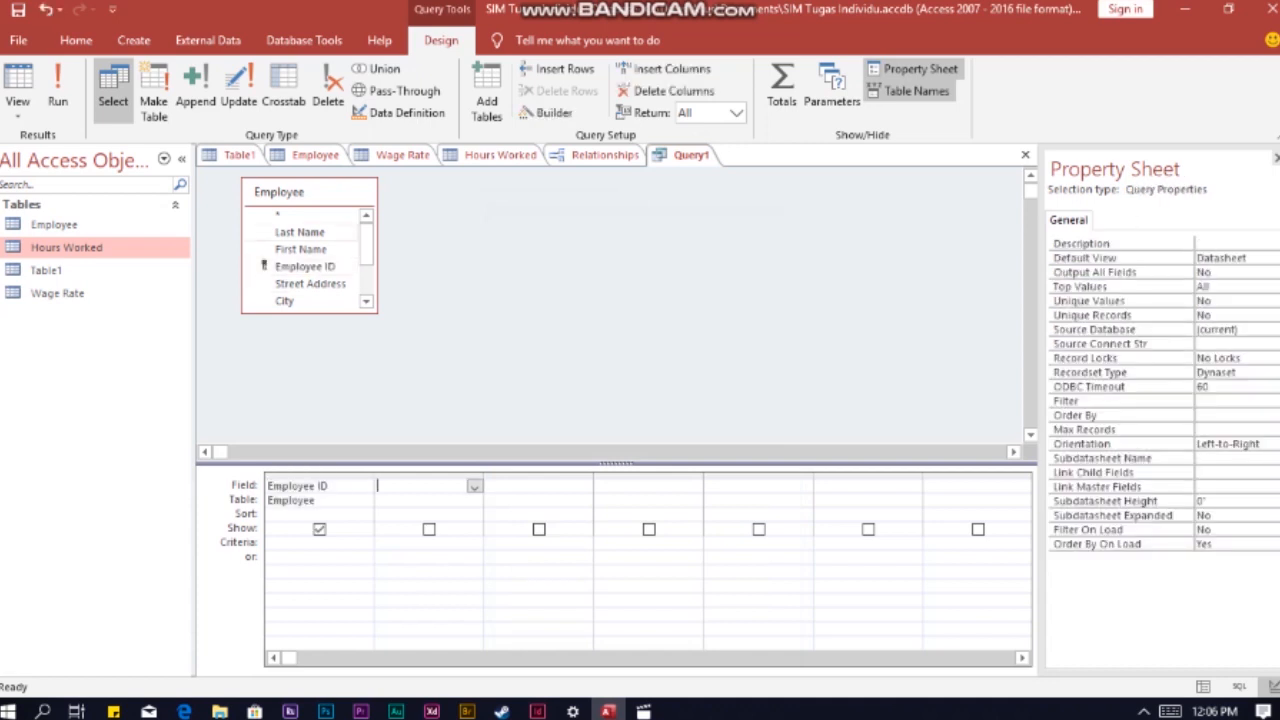
double_click(300, 231)
click(530, 486)
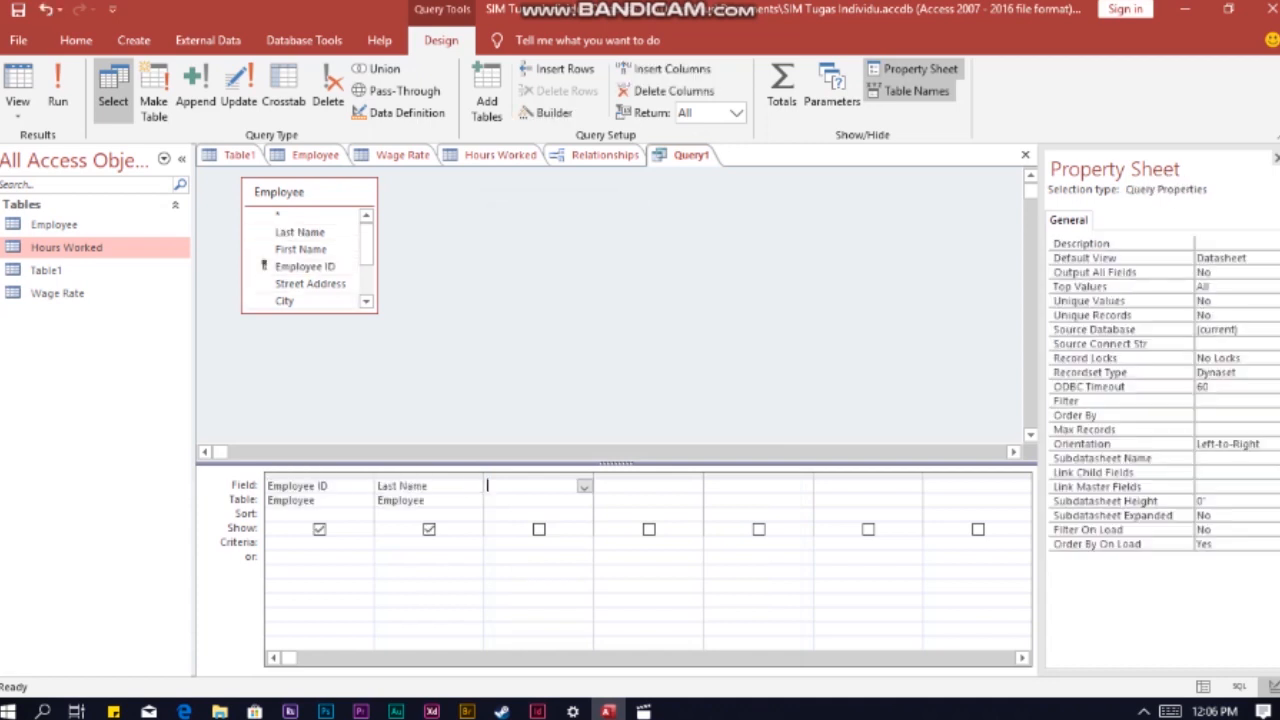
scroll(300, 272, down, 1)
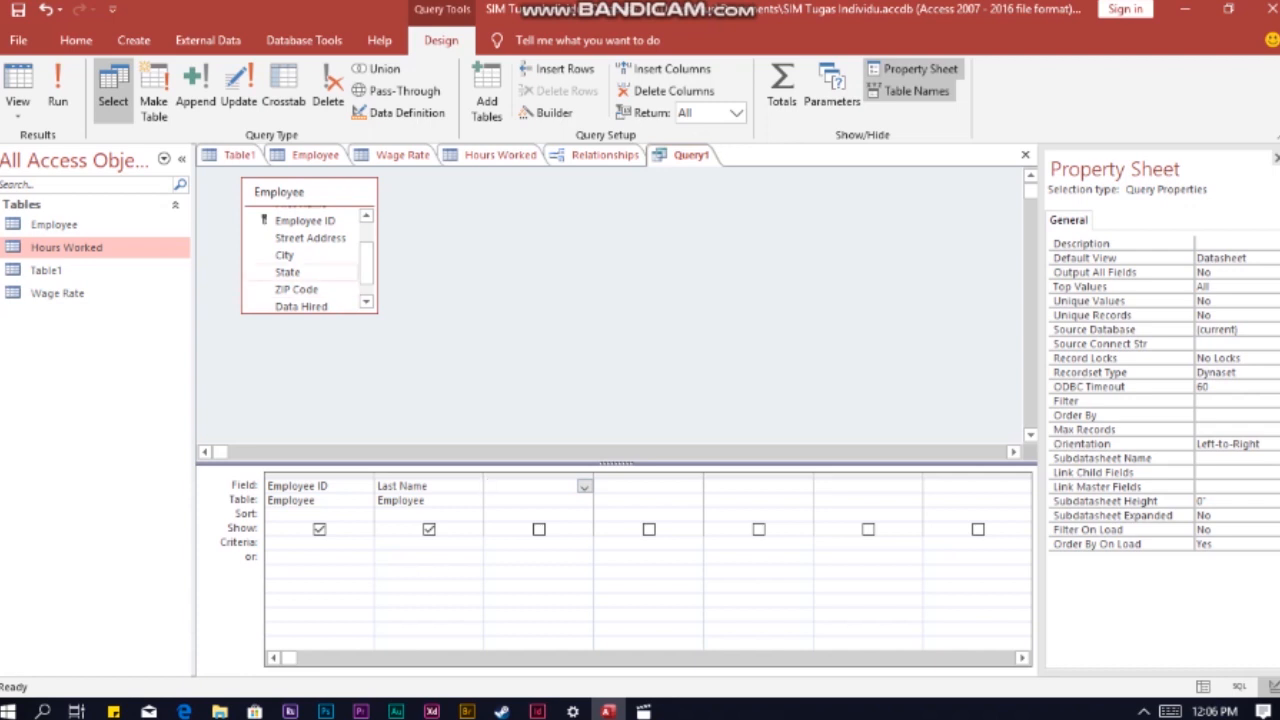
double_click(287, 272)
click(690, 486)
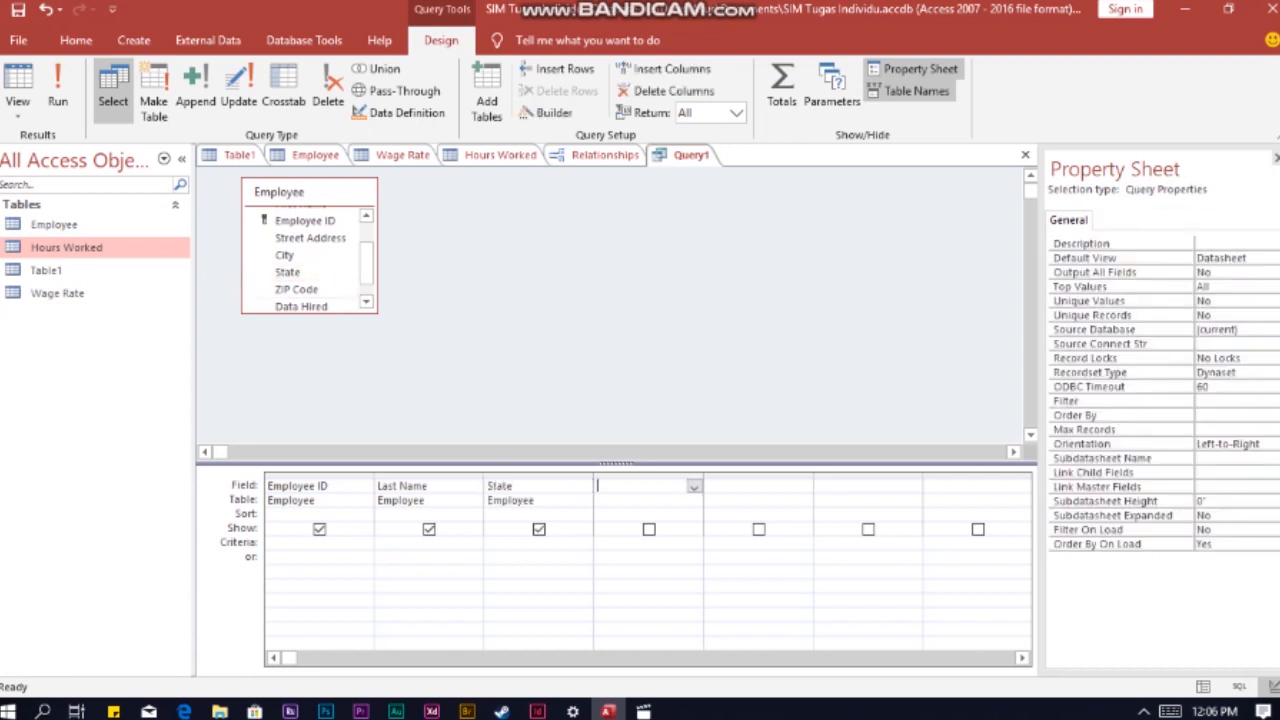
double_click(301, 306)
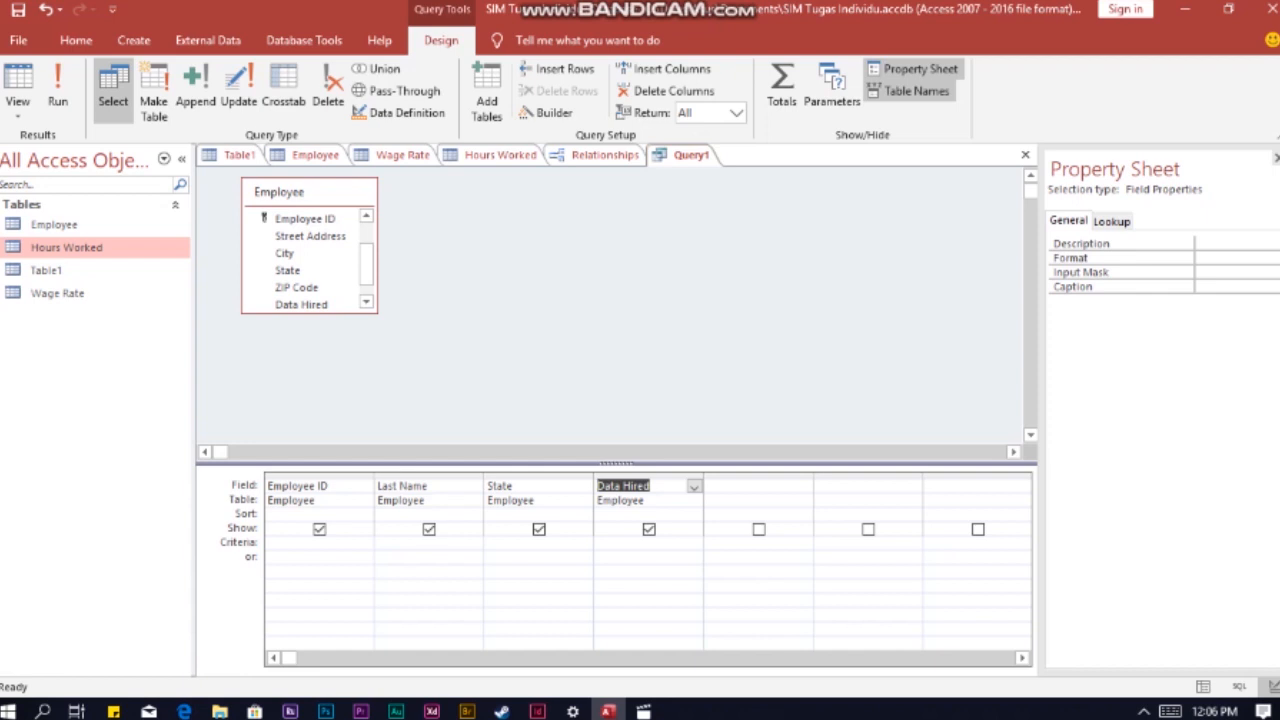
Step: Set the query criteria to State DE and Data Hired >#12/31/1999# on the same criteria row
click(505, 543)
text(D)
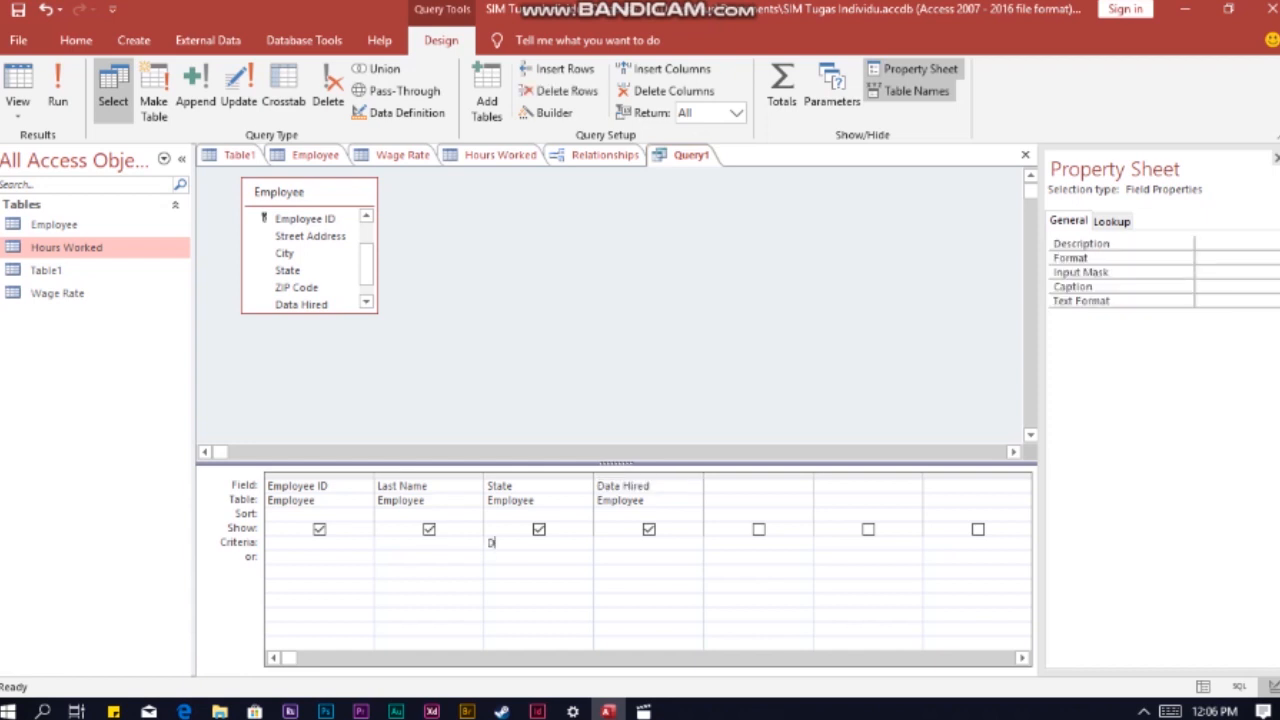
text(E)
key(Tab)
text(>#12/3)
text(1/1999)
key(Tab)
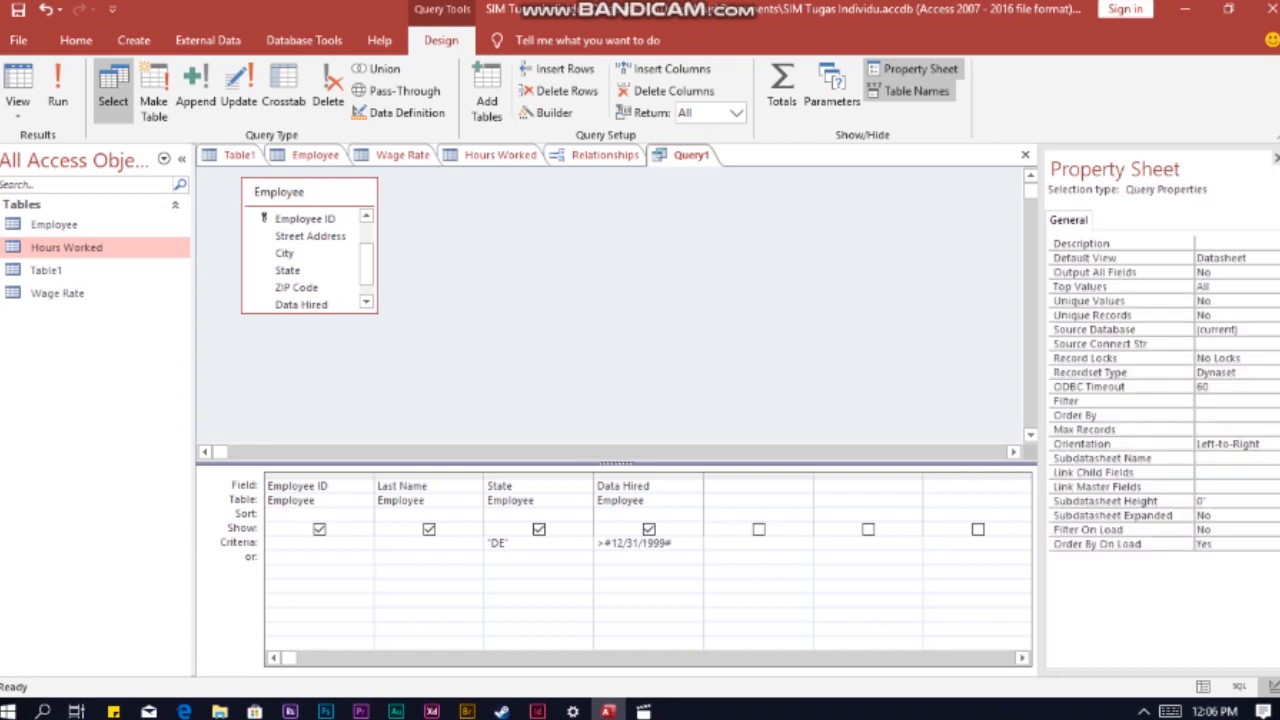
Step: Run the query and save it under the name Query1
click(57, 95)
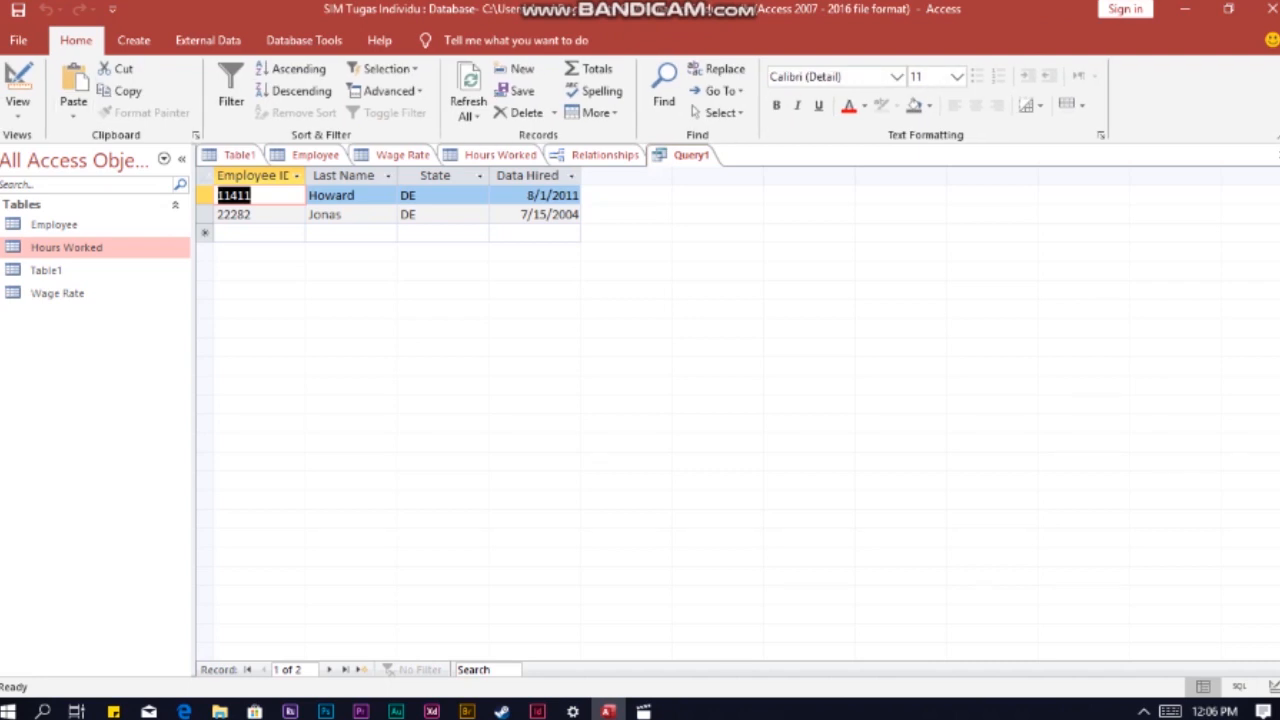
right_click(700, 156)
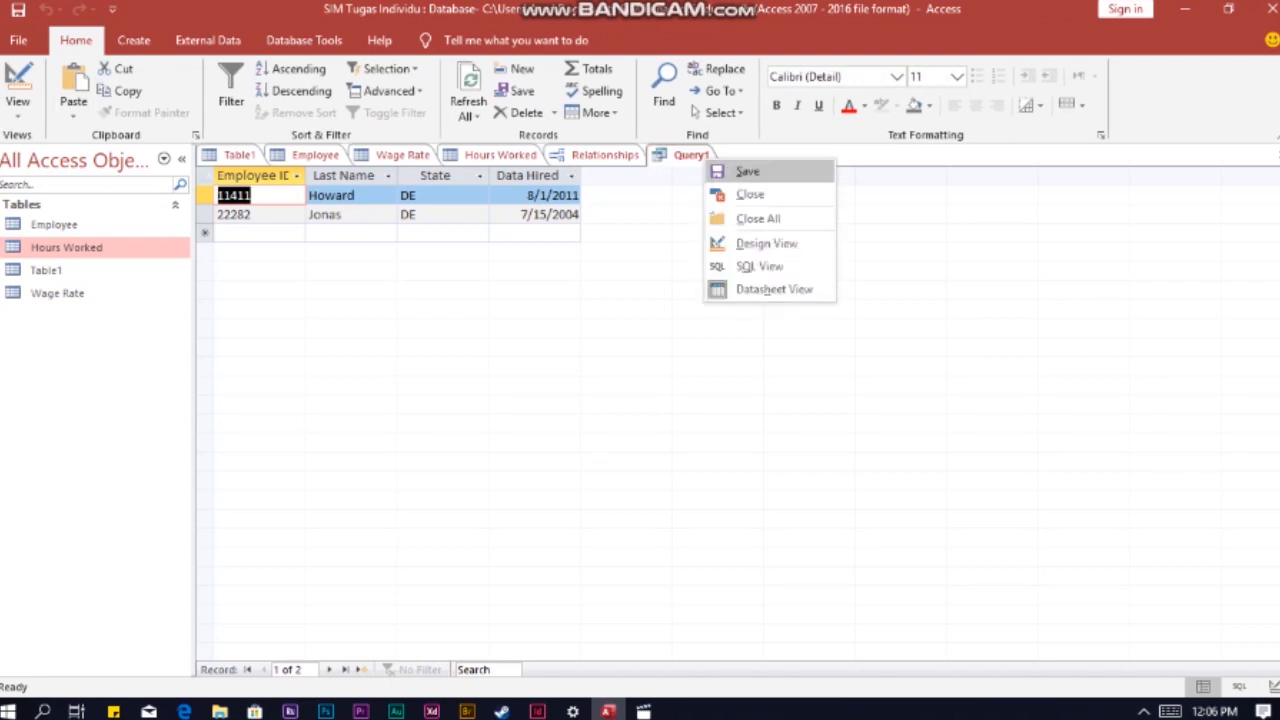
click(745, 169)
key(Return)
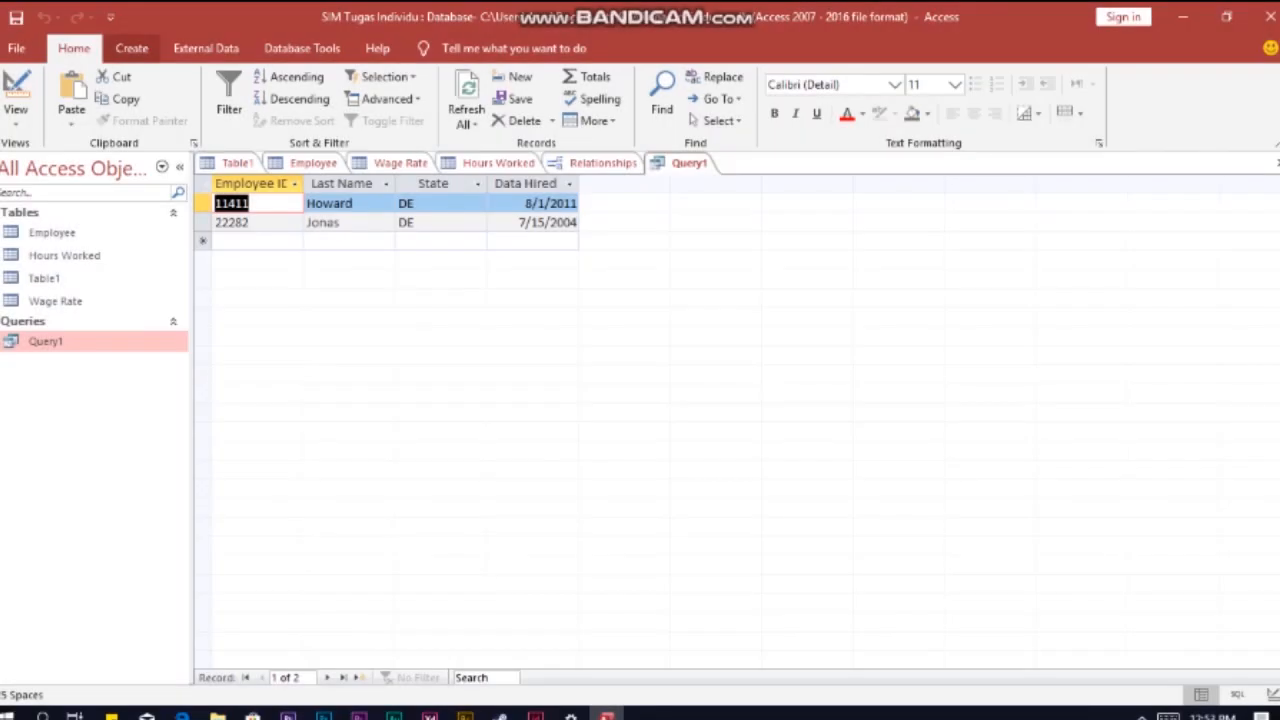
Step: Start another query in design view with only the Employee table added
click(131, 48)
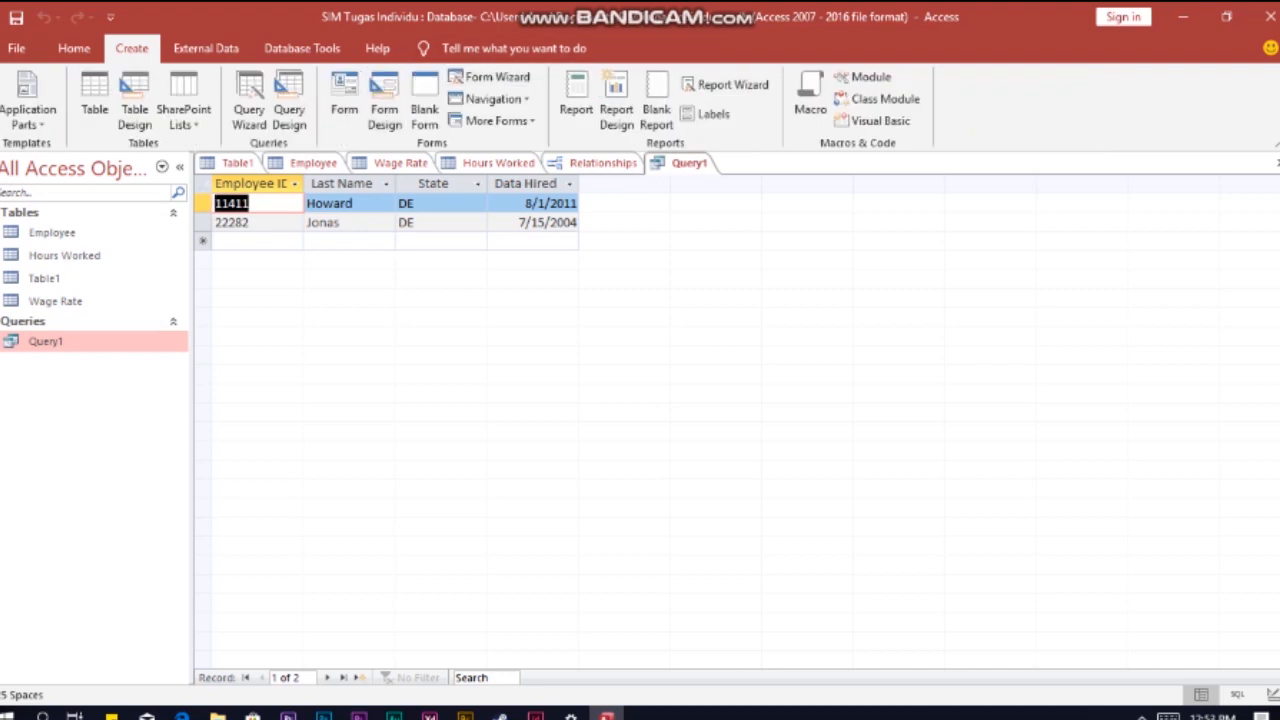
click(289, 100)
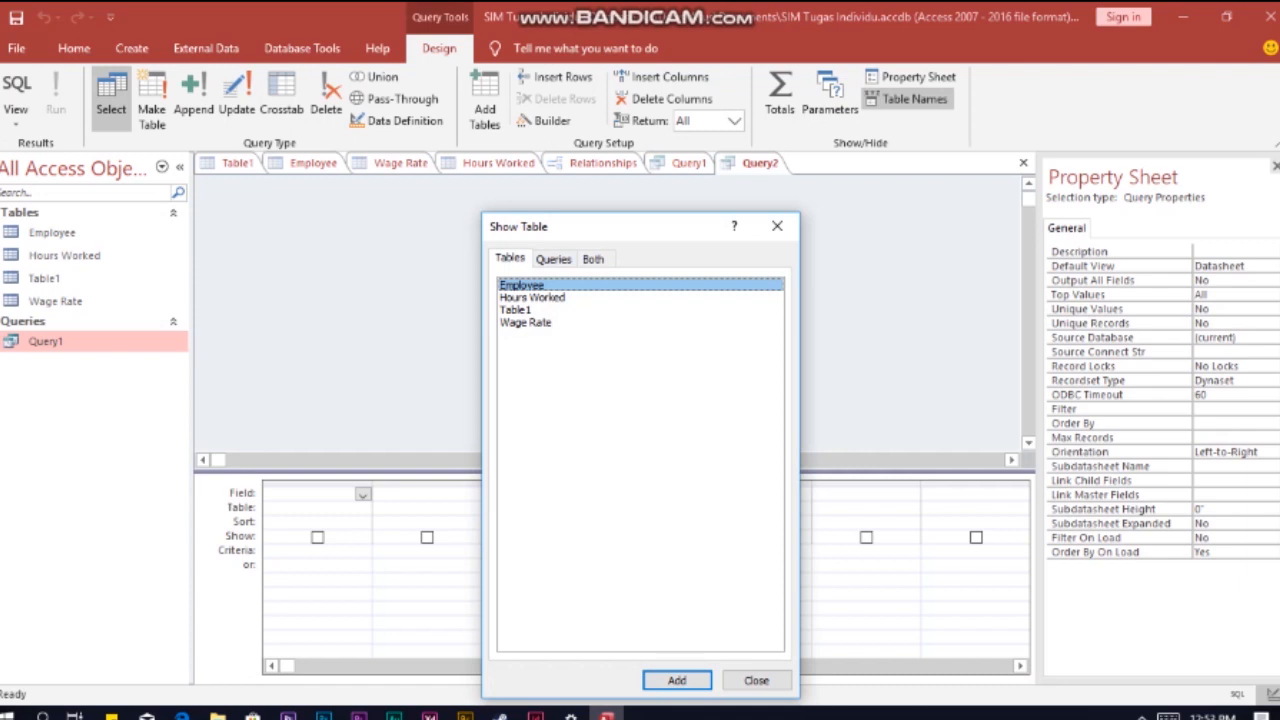
click(677, 680)
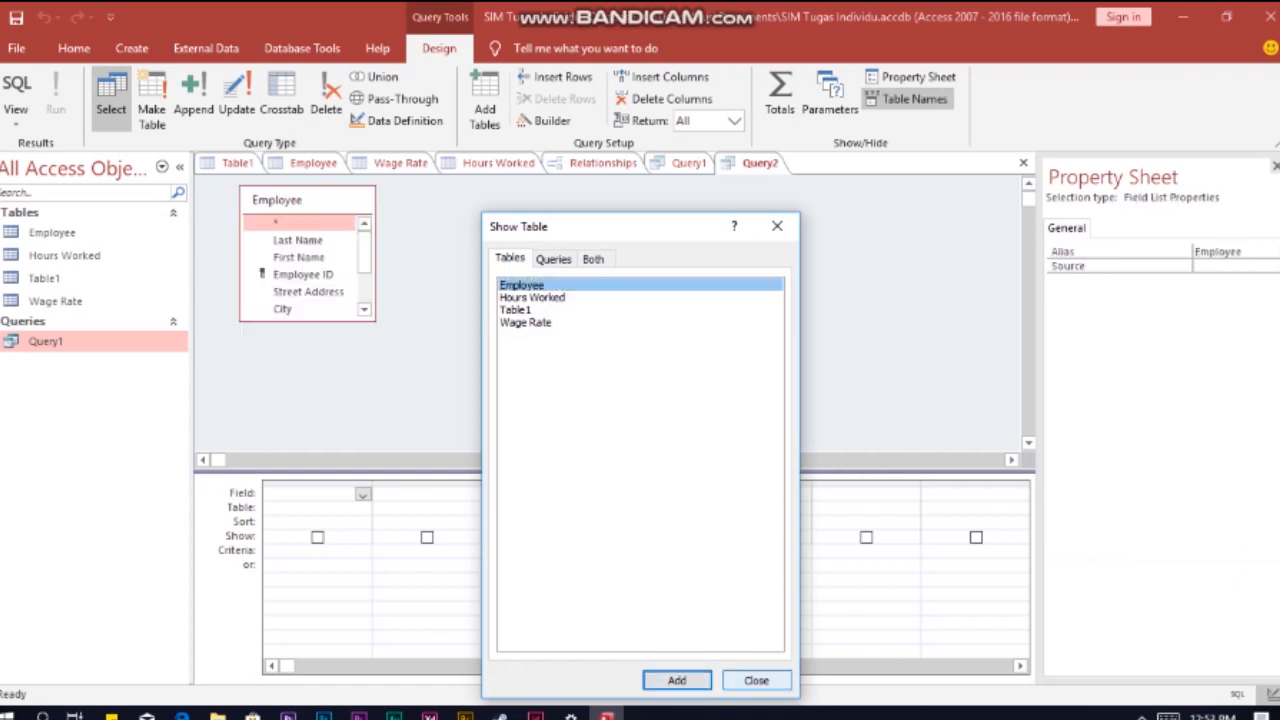
click(757, 680)
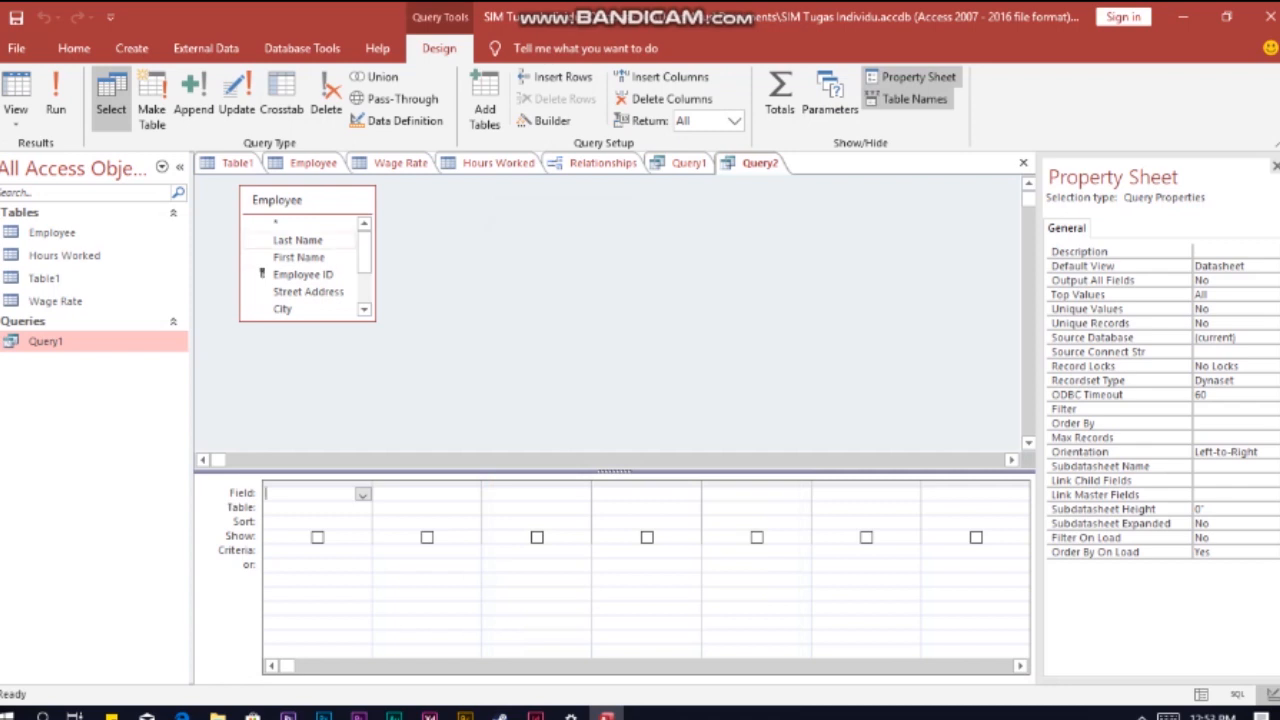
Step: Add the Last Name, First Name, Data Hired and State fields, in that order, to the query grid
double_click(298, 240)
double_click(298, 257)
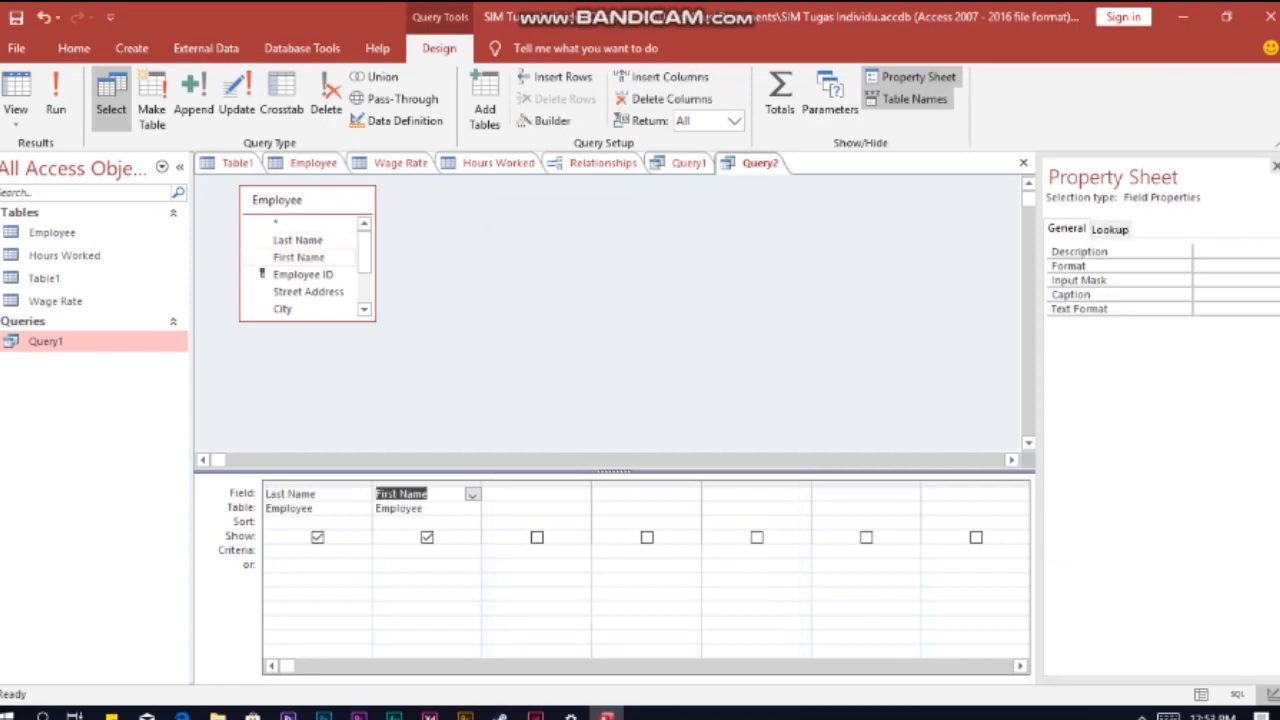
click(537, 484)
scroll(303, 265, down, 1)
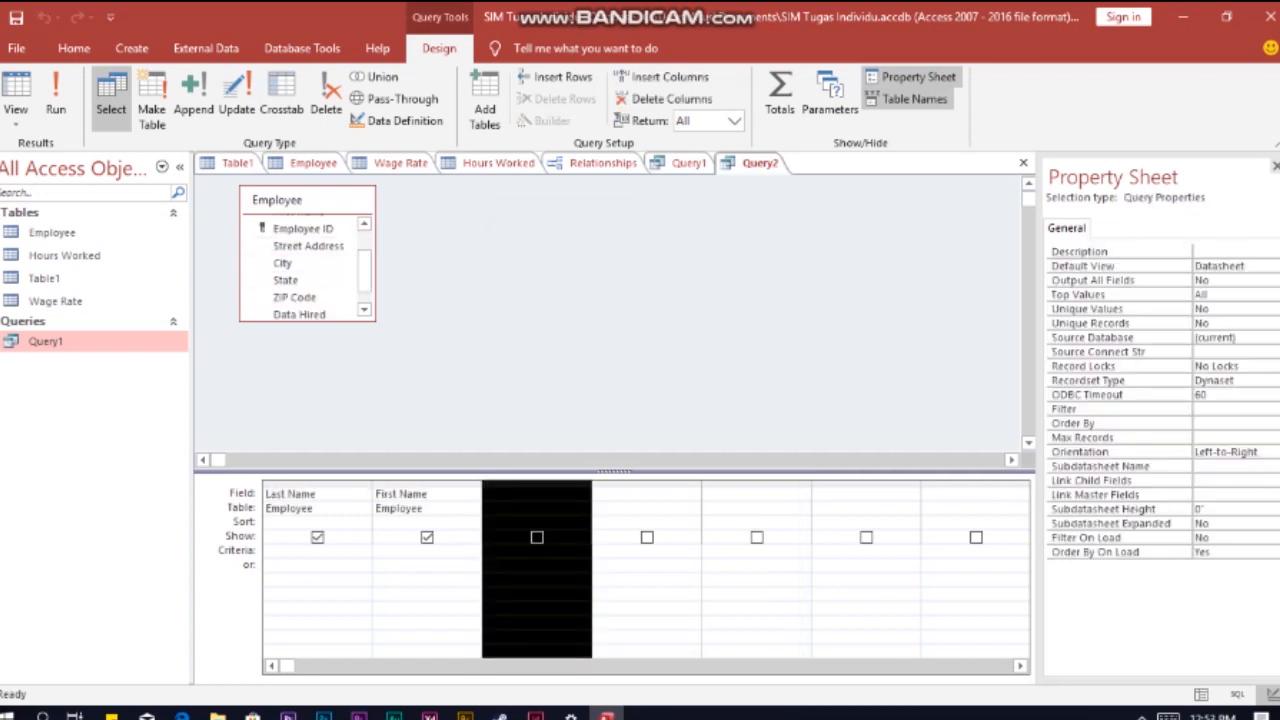
click(530, 494)
click(299, 222)
scroll(303, 265, down, 1)
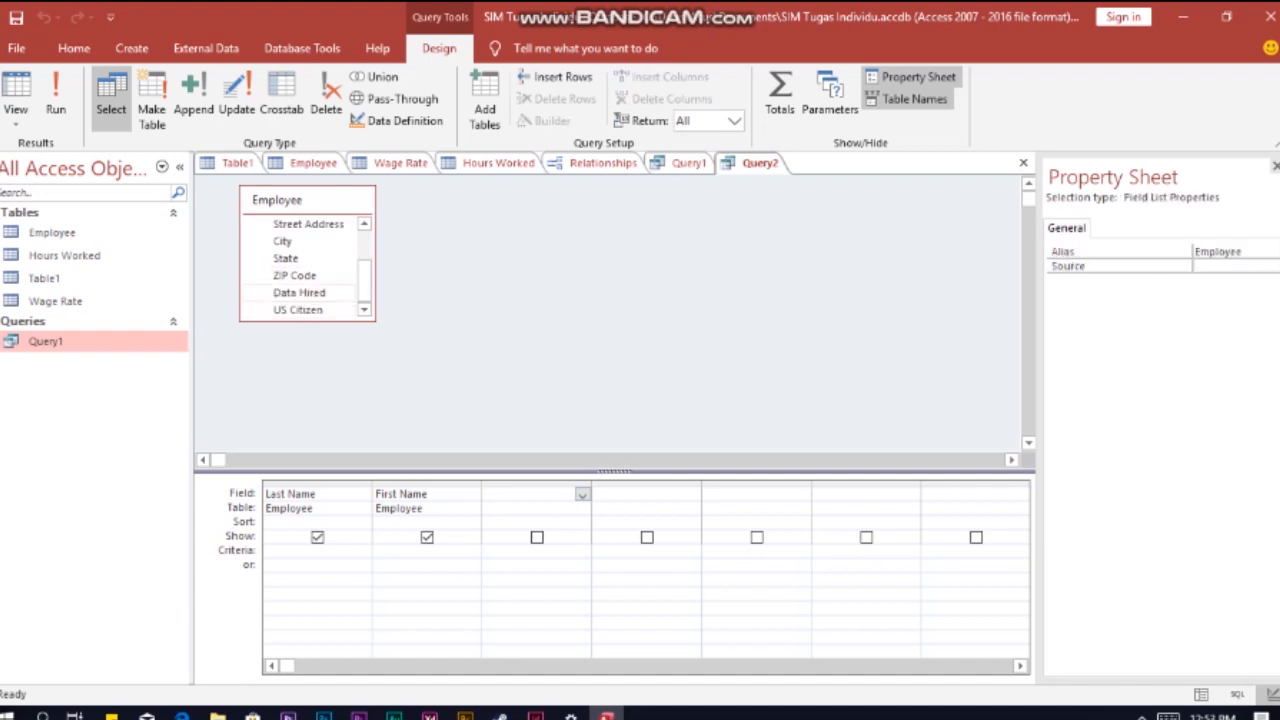
double_click(299, 292)
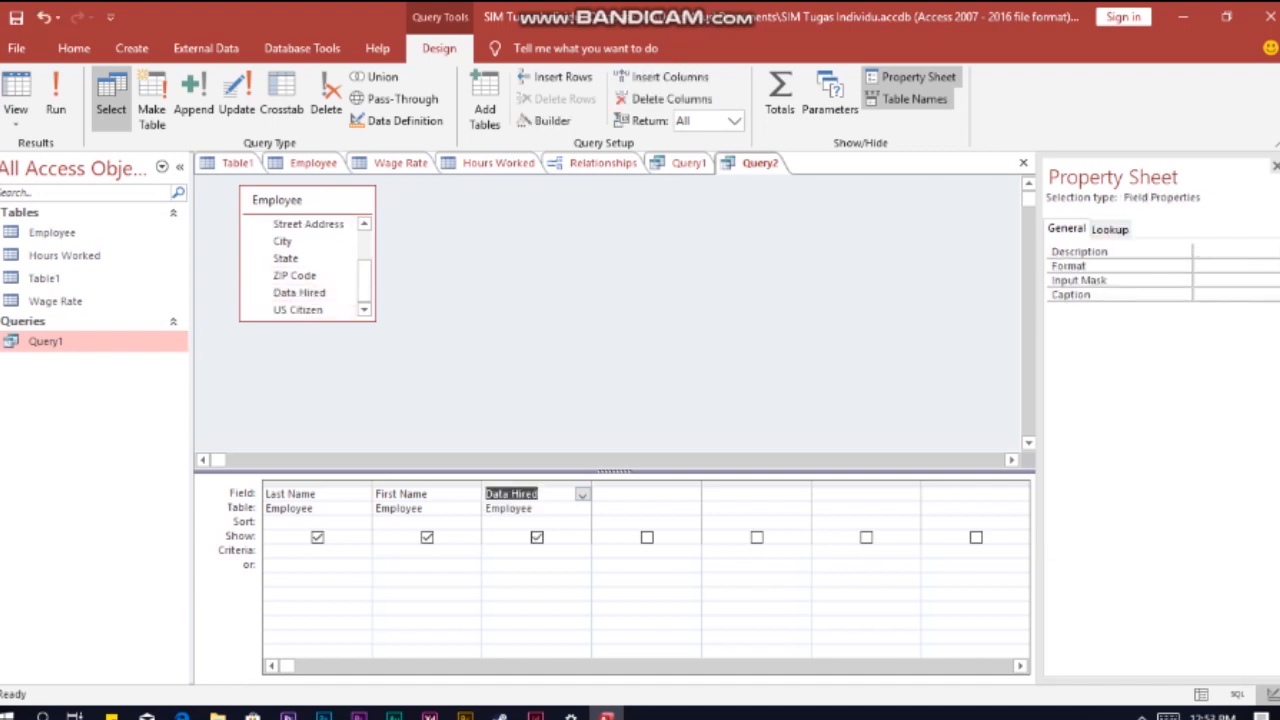
click(640, 494)
double_click(286, 258)
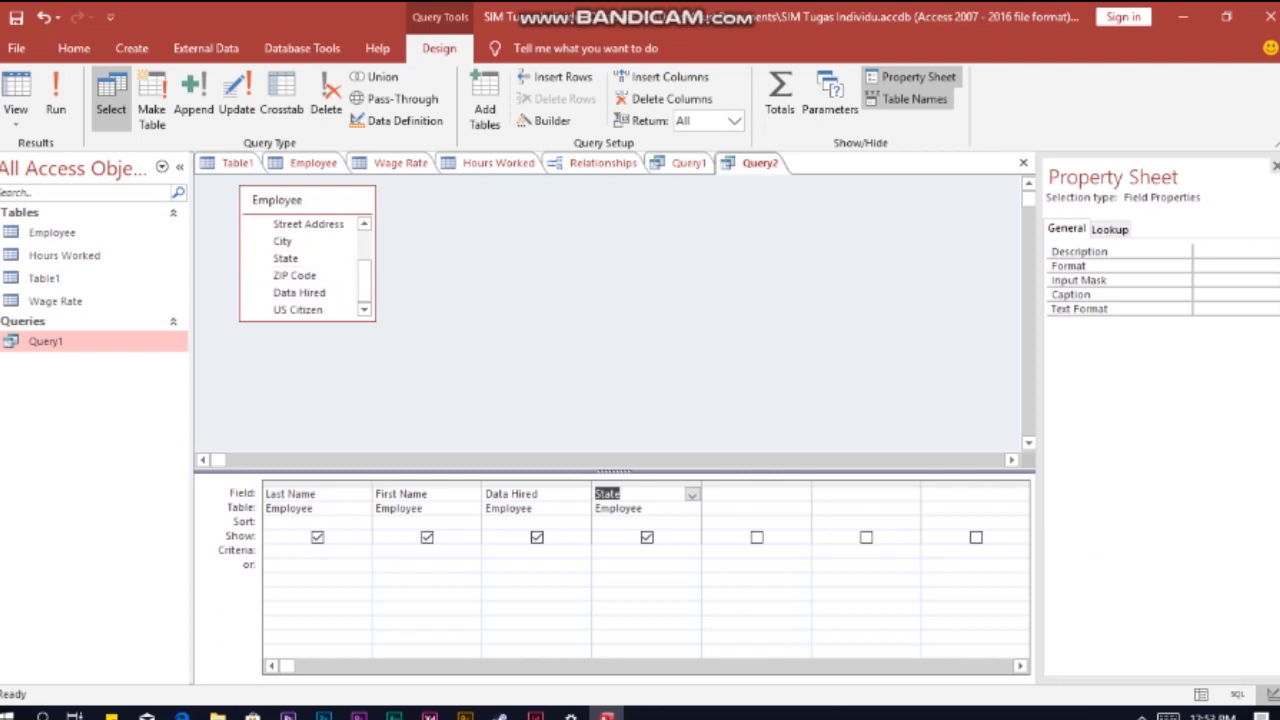
Step: Sort the query ascending by Last Name and by First Name
click(330, 522)
click(363, 523)
click(300, 537)
click(430, 522)
click(472, 523)
click(410, 532)
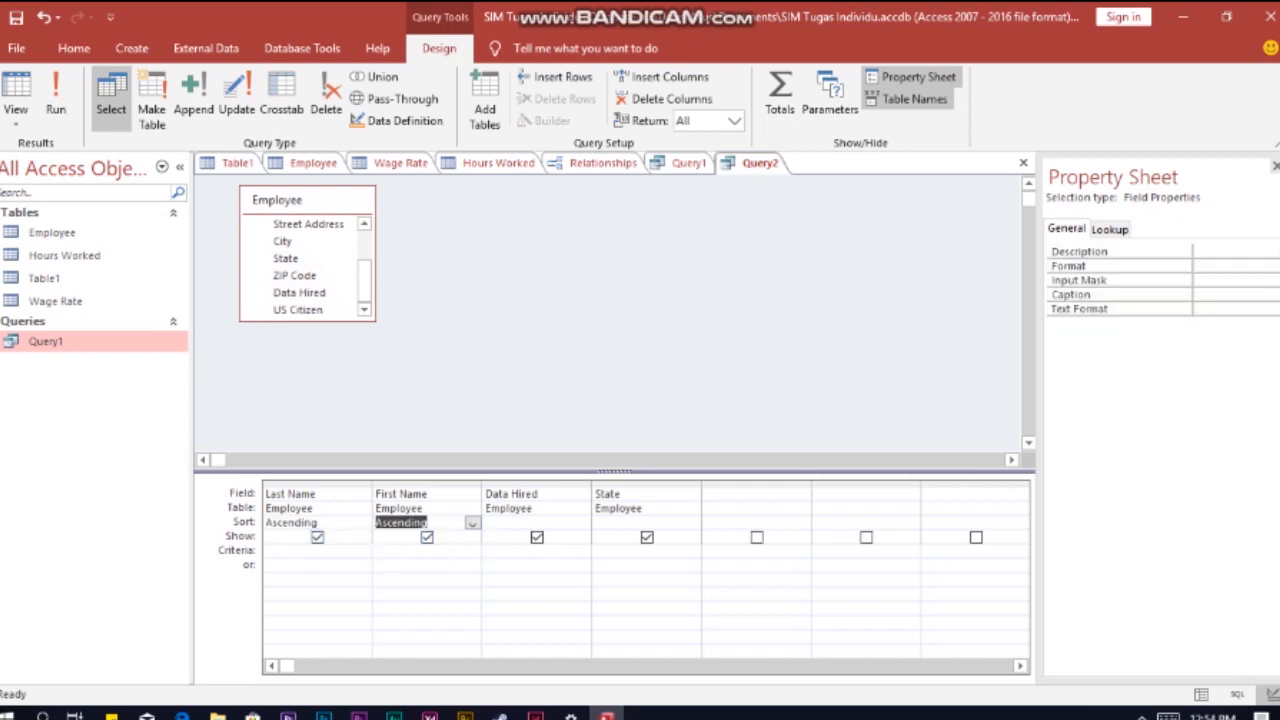
Step: Filter the query to State DE or, on the alternative criteria row, Data Hired >12/31/99
click(596, 550)
text(DE)
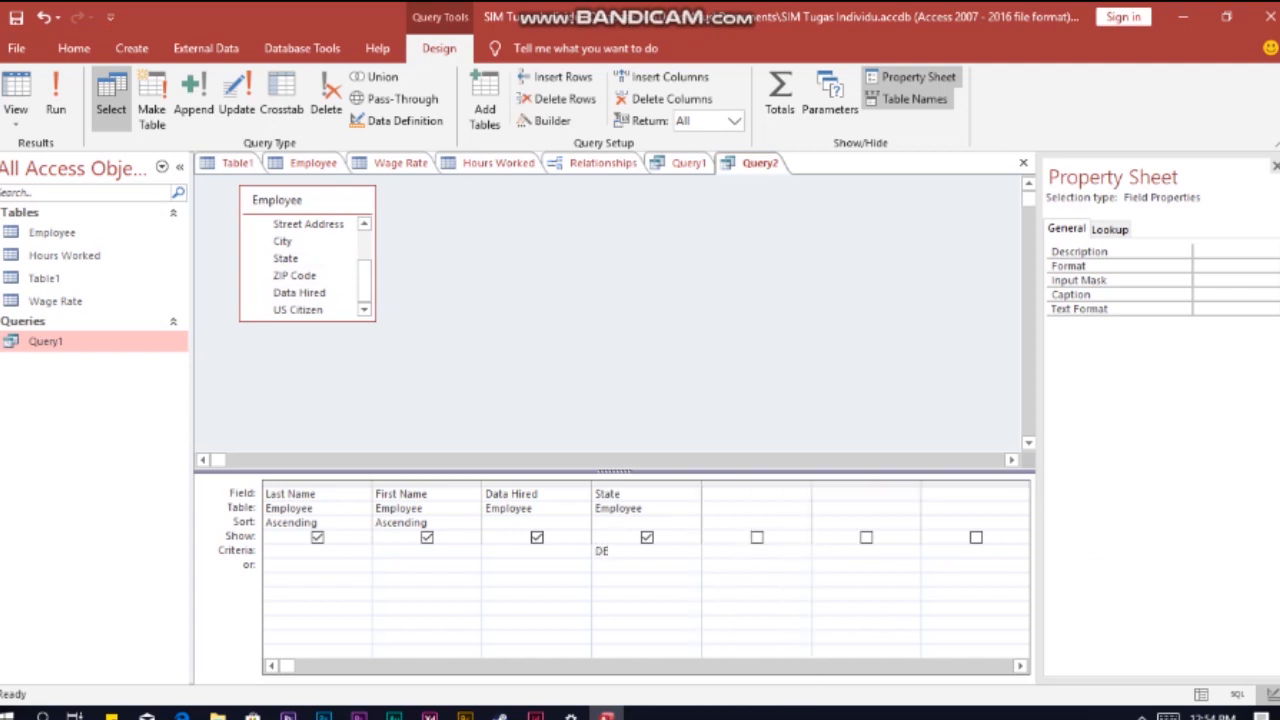
click(488, 565)
text(>)
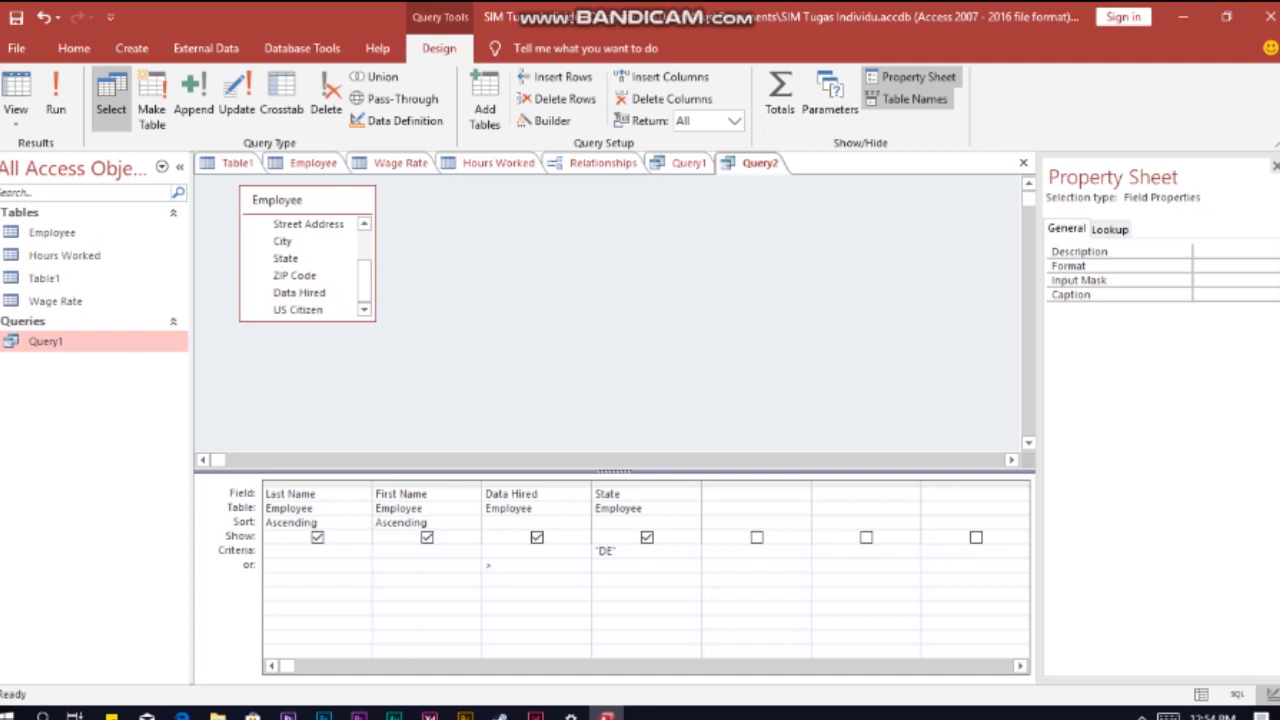
text(12/31/99)
key(Tab)
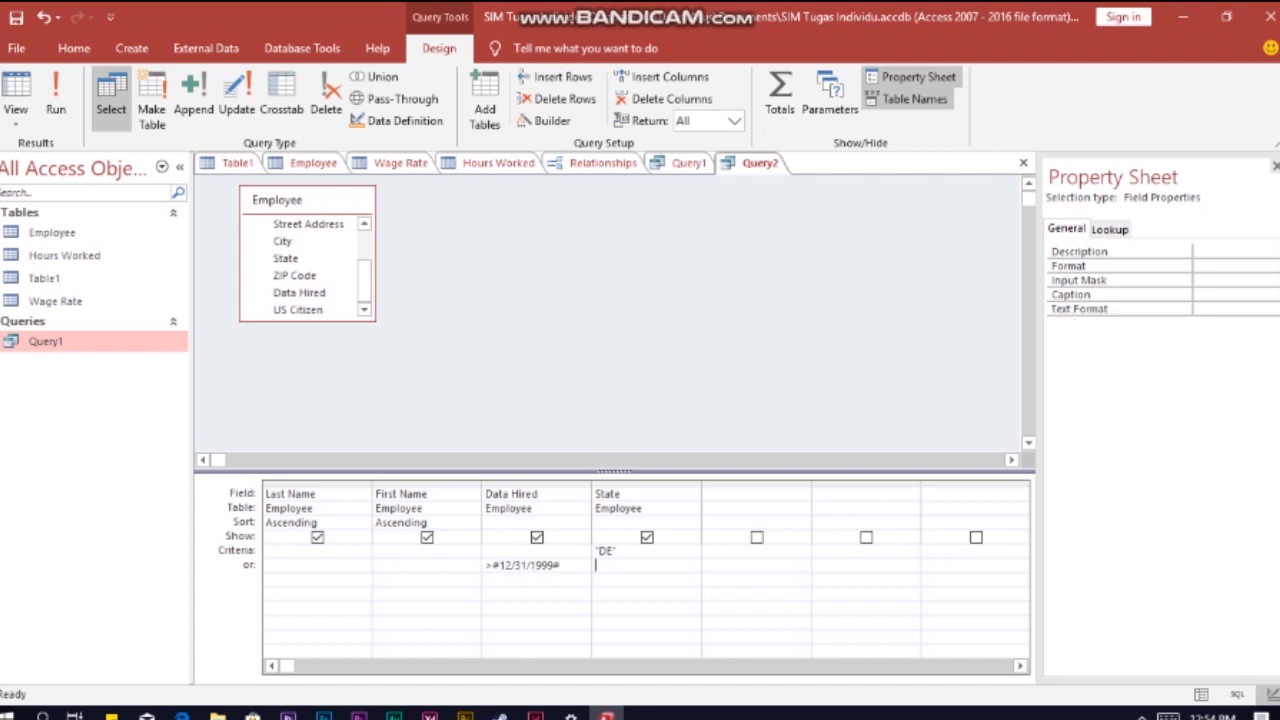
Step: Run the query and save it under the name Query2
click(55, 100)
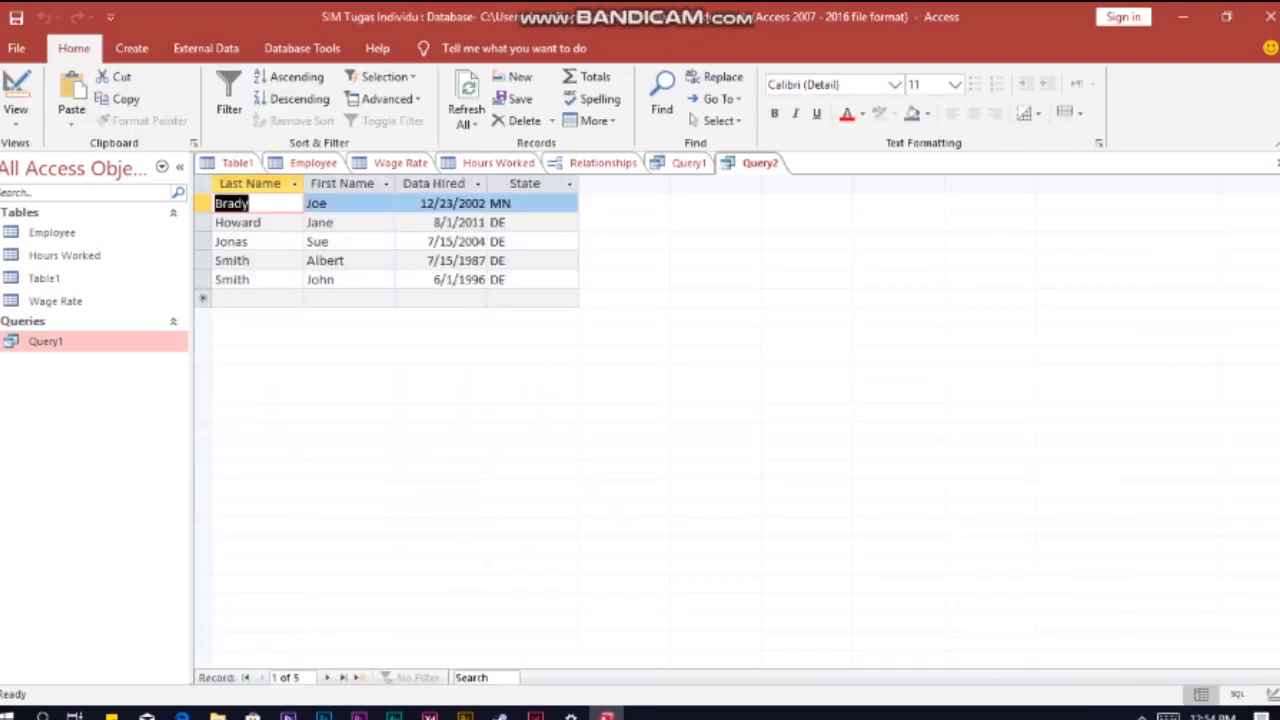
right_click(765, 162)
click(815, 177)
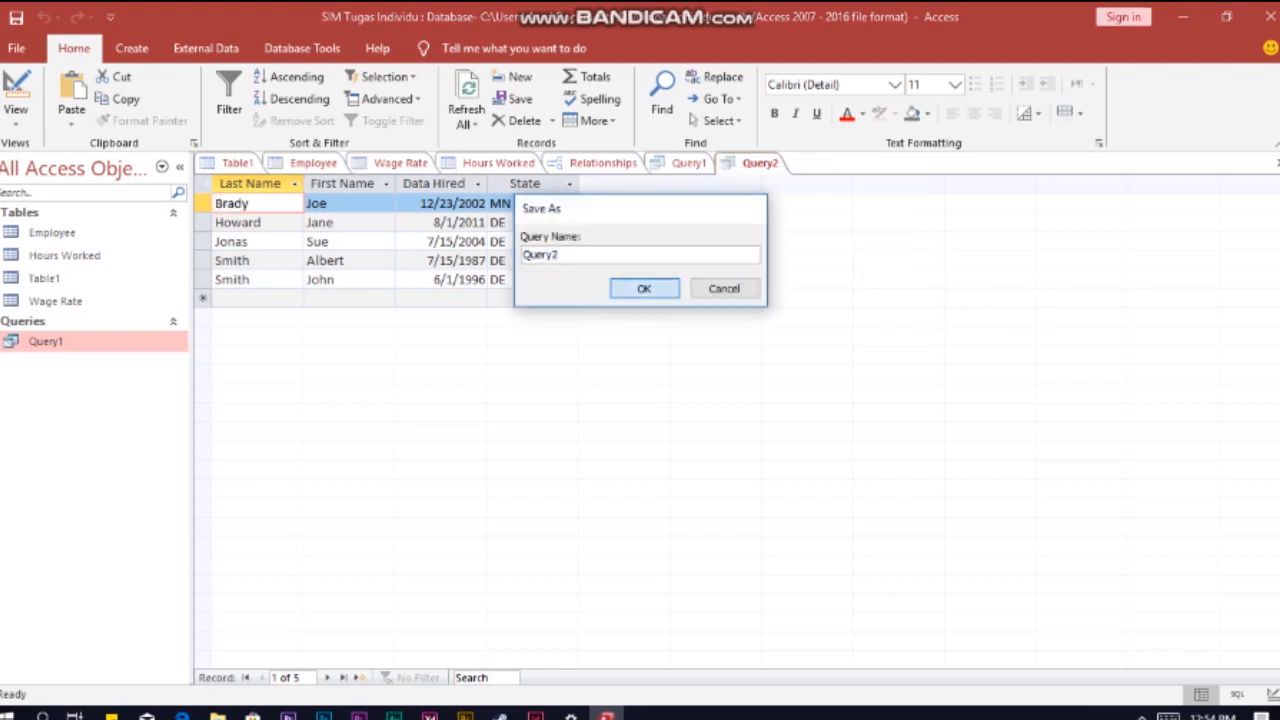
click(645, 286)
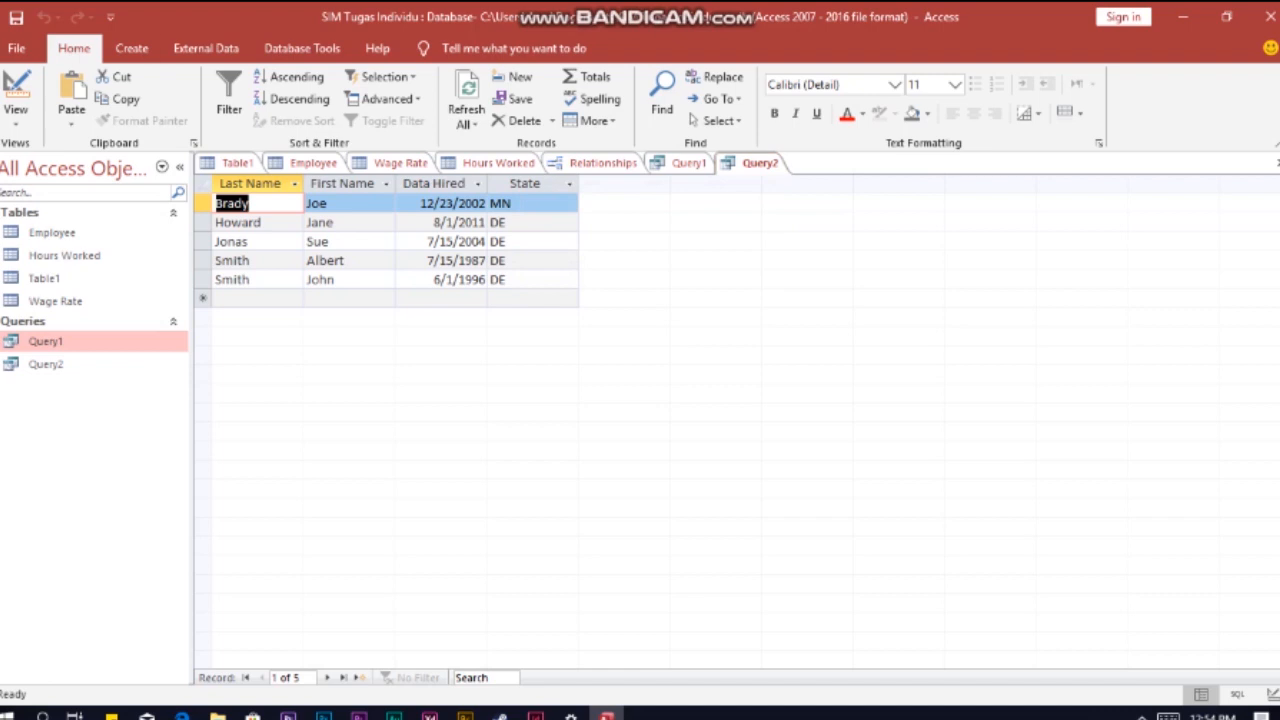
Step: Start a third query in design view and add the Employee and Hours Worked tables to it
click(131, 48)
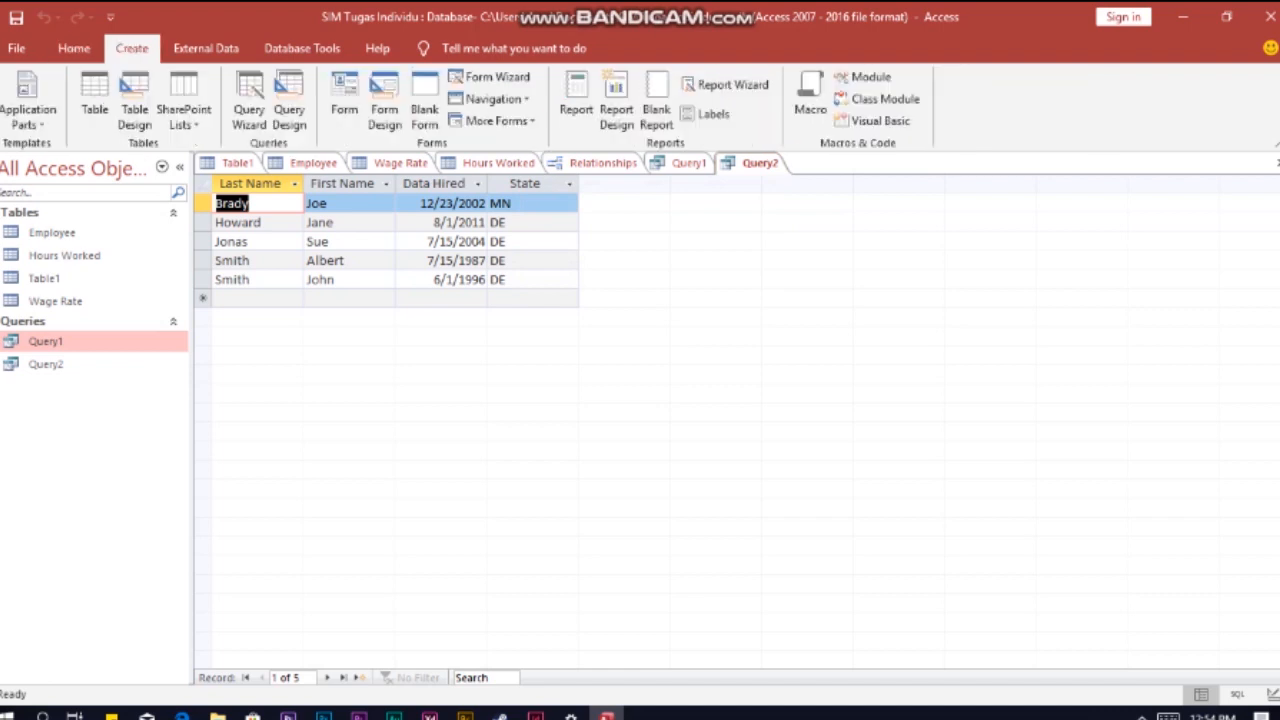
click(289, 105)
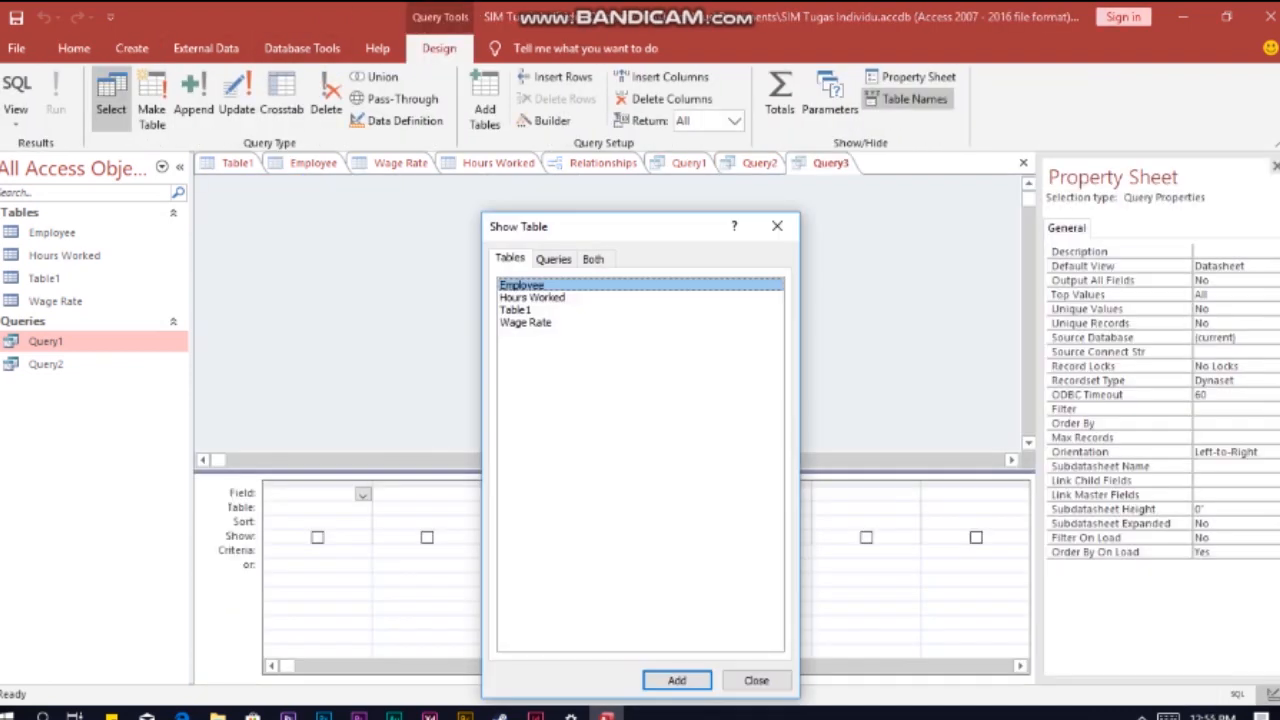
ctrl+click(522, 285)
ctrl+click(522, 285)
ctrl+click(532, 298)
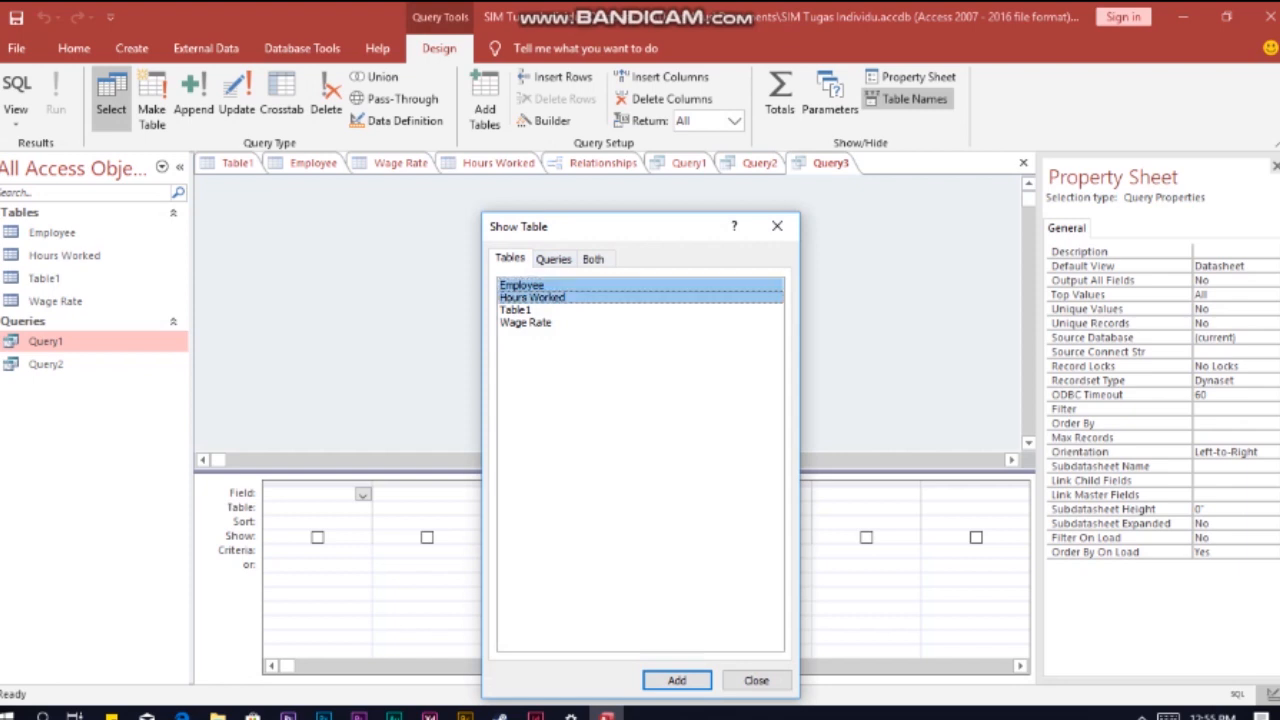
click(677, 681)
click(757, 681)
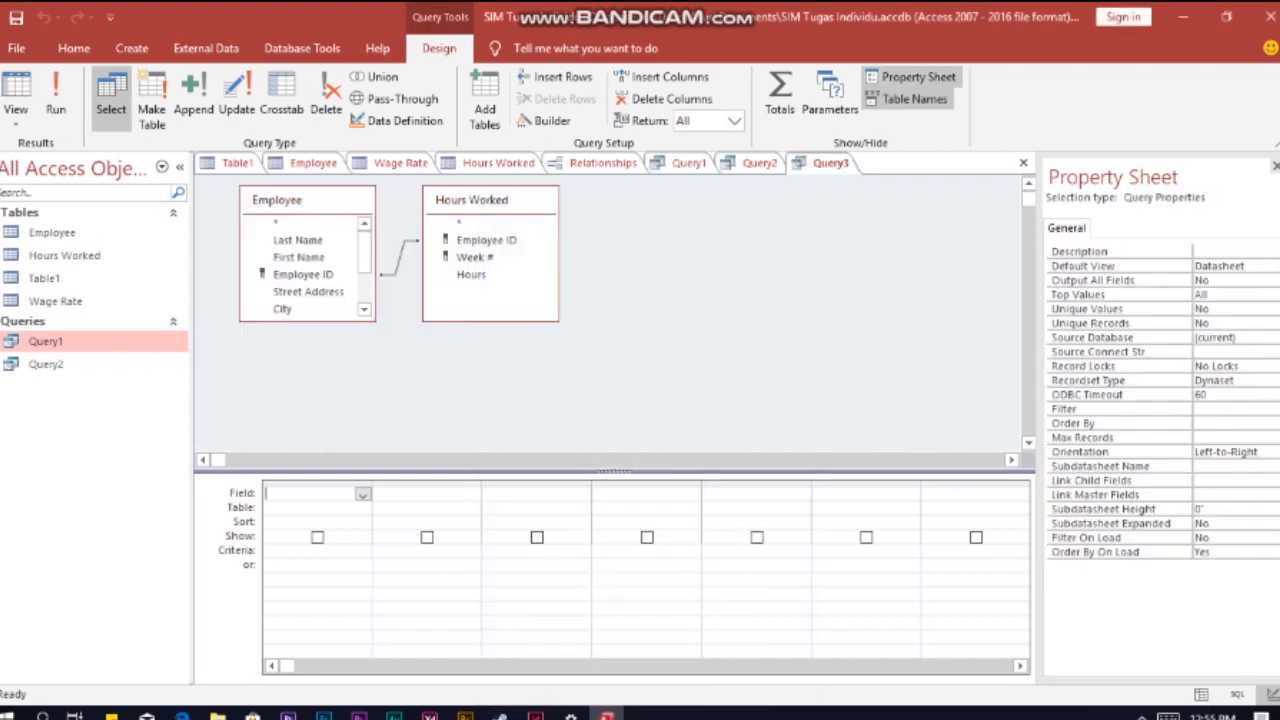
Step: Add a column defined as Total Hours Worked: Hours and the US Citizen field of Employee to the query grid
text(Total Hours Worked: Hours)
key(Return)
scroll(308, 275, down, 2)
double_click(298, 310)
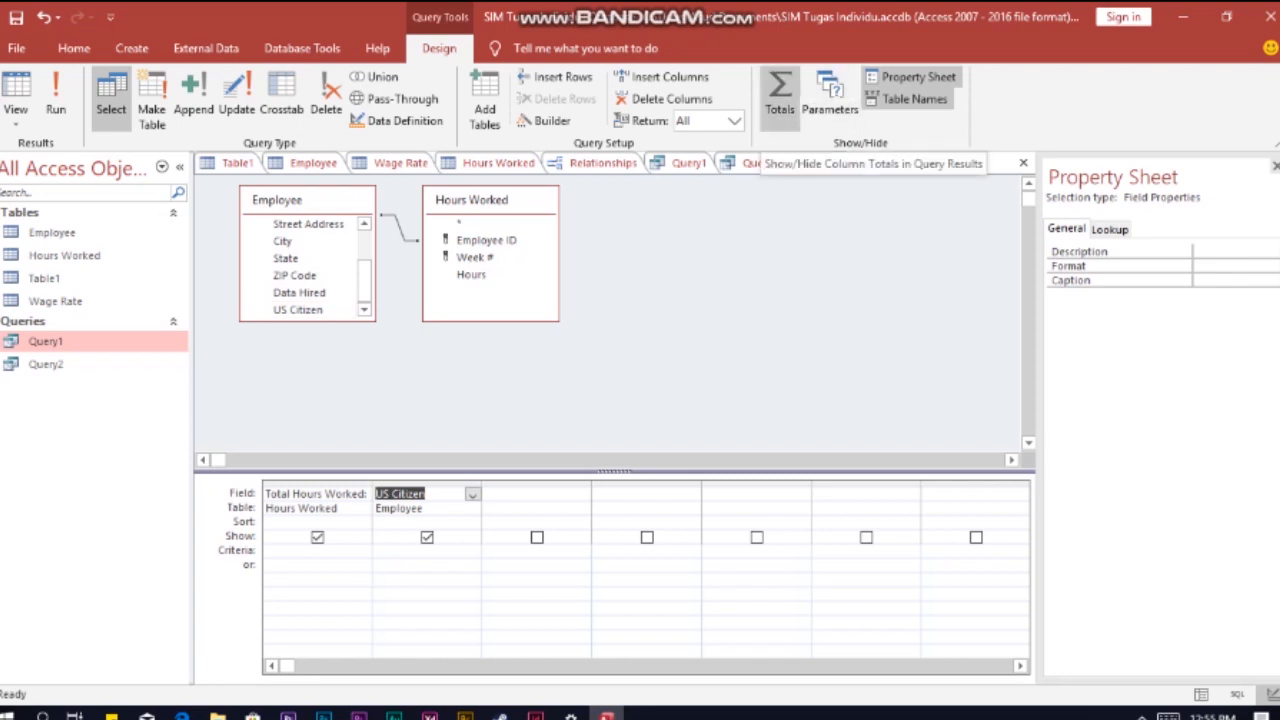
Step: Turn on totals for the query and set the Total Hours Worked column to Sum
click(780, 95)
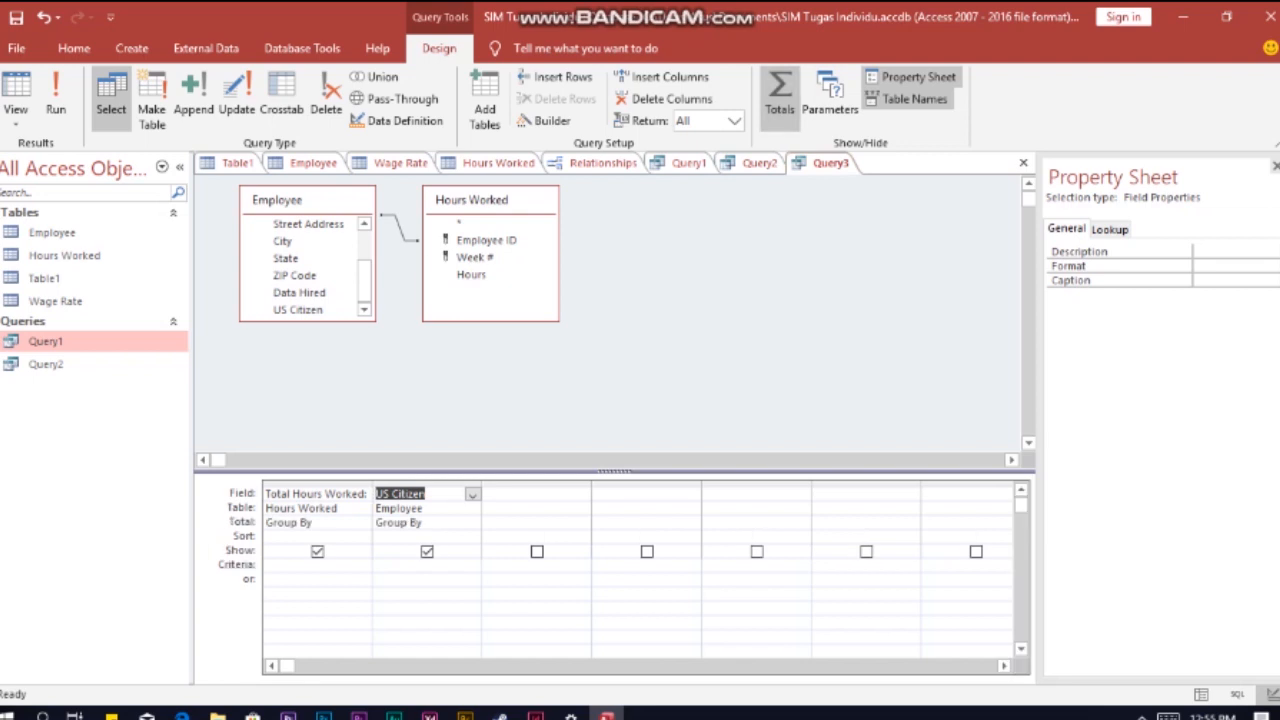
click(363, 523)
click(317, 551)
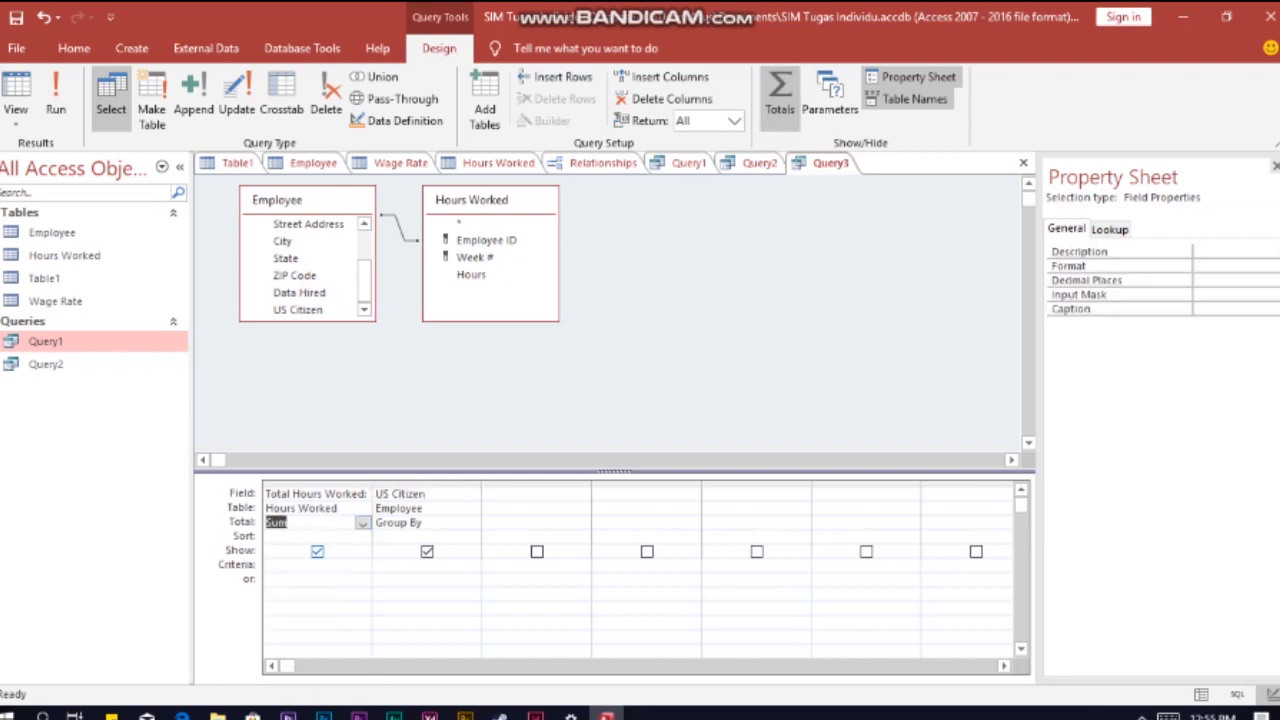
Step: Run the query and save it under the name Query3
click(55, 100)
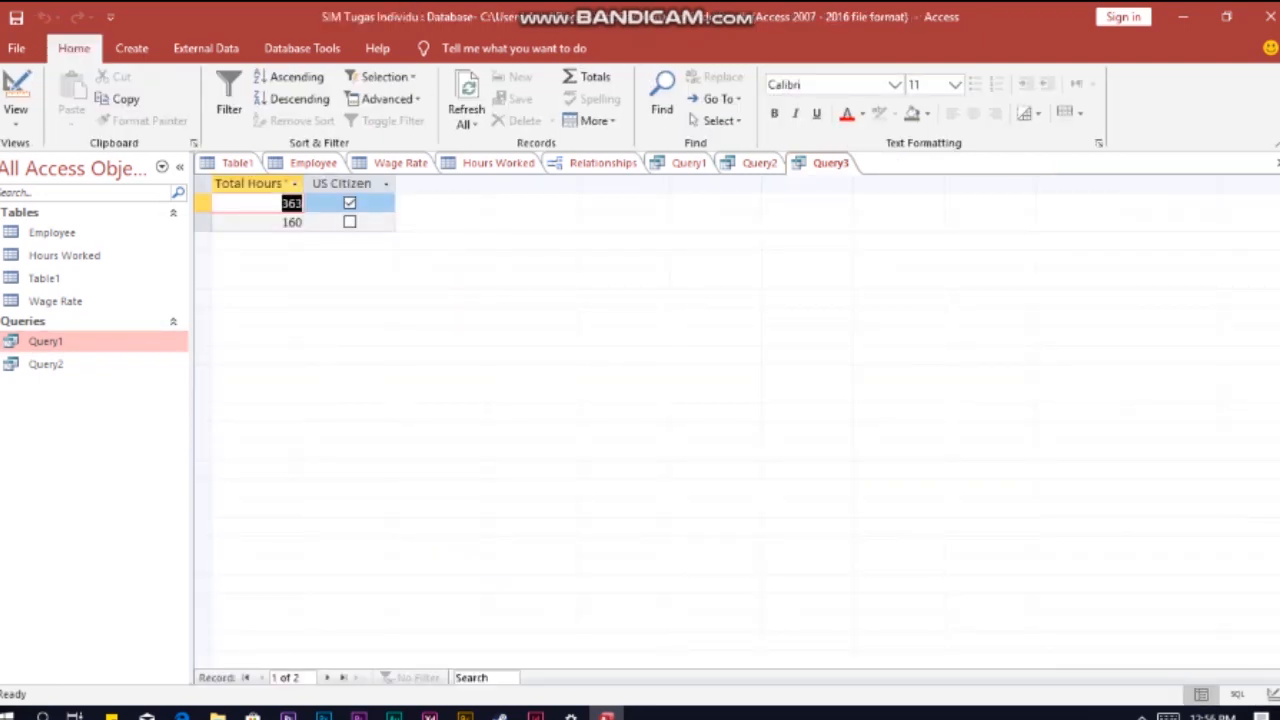
right_click(812, 163)
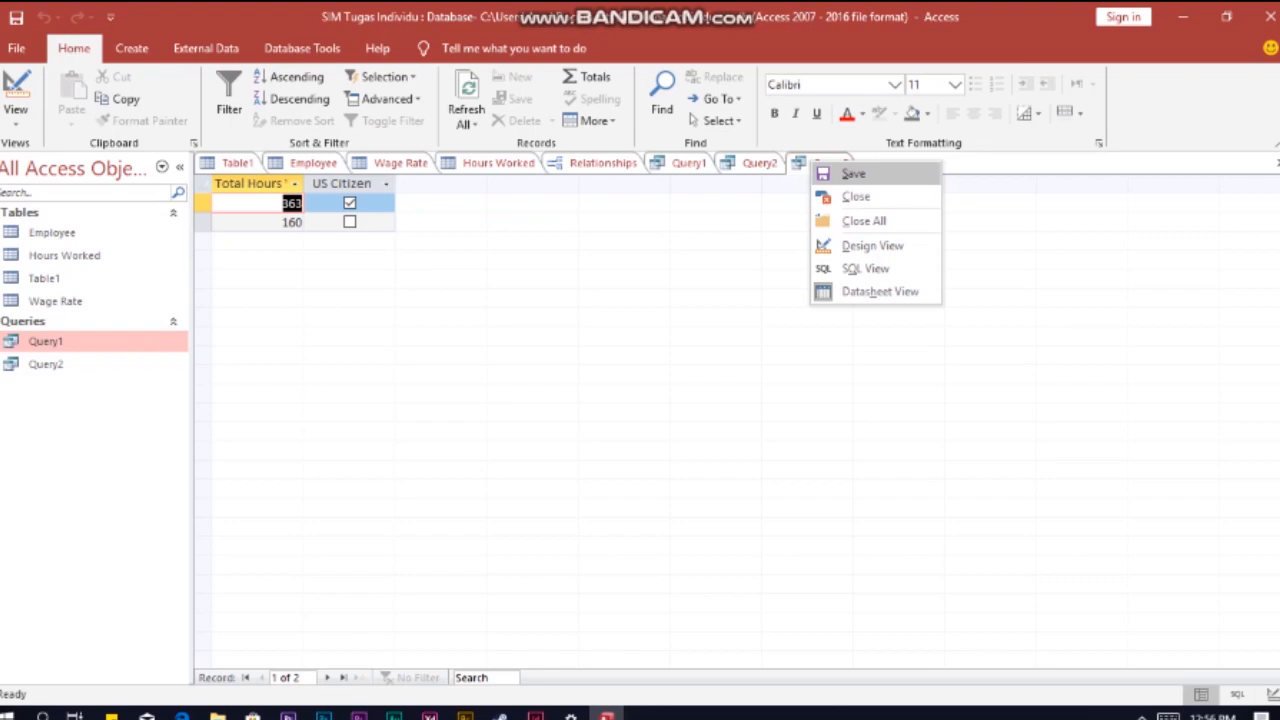
click(853, 174)
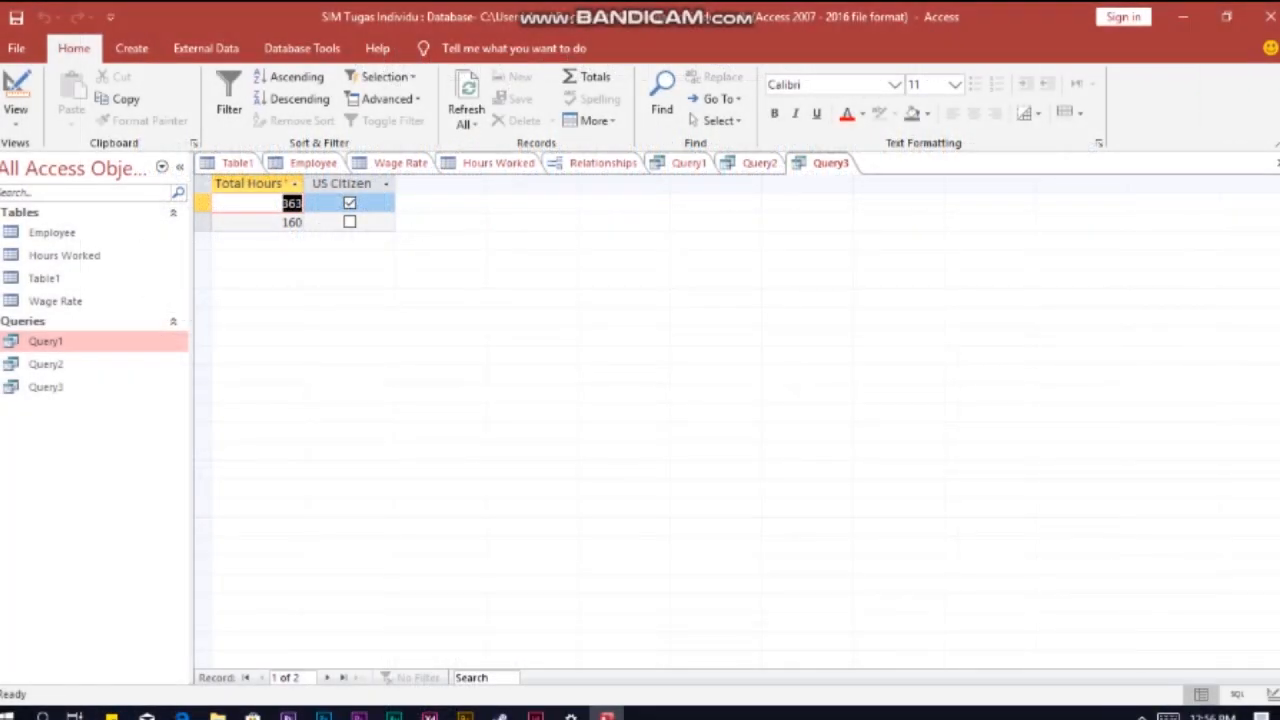
Step: Start a fourth query in design view and add the Employee, Hours Worked and Wage Rate tables to it
click(131, 48)
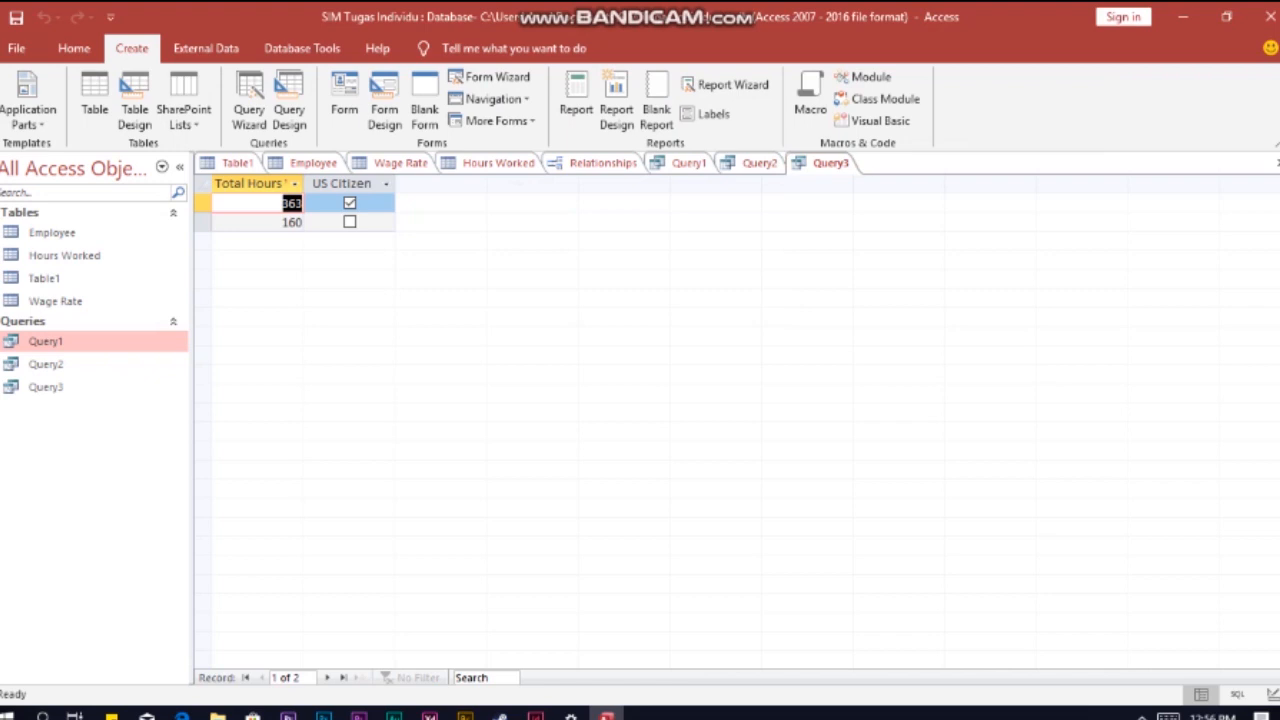
click(289, 110)
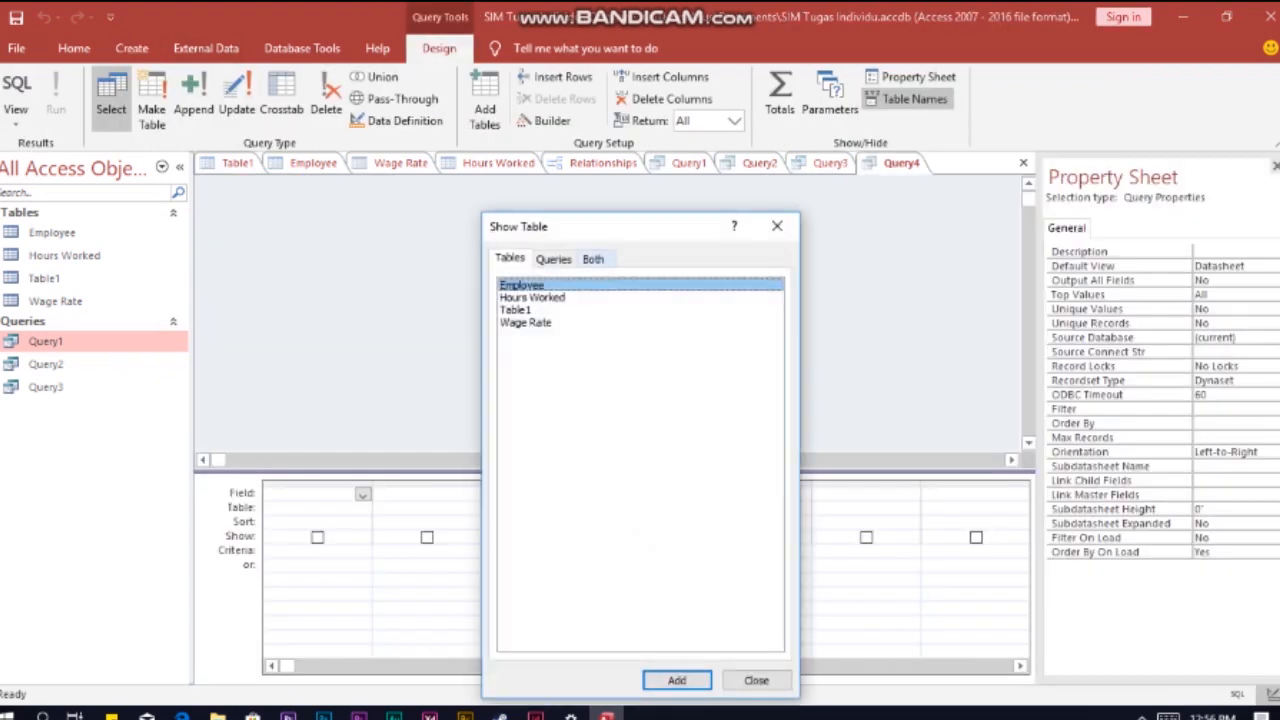
ctrl+click(532, 298)
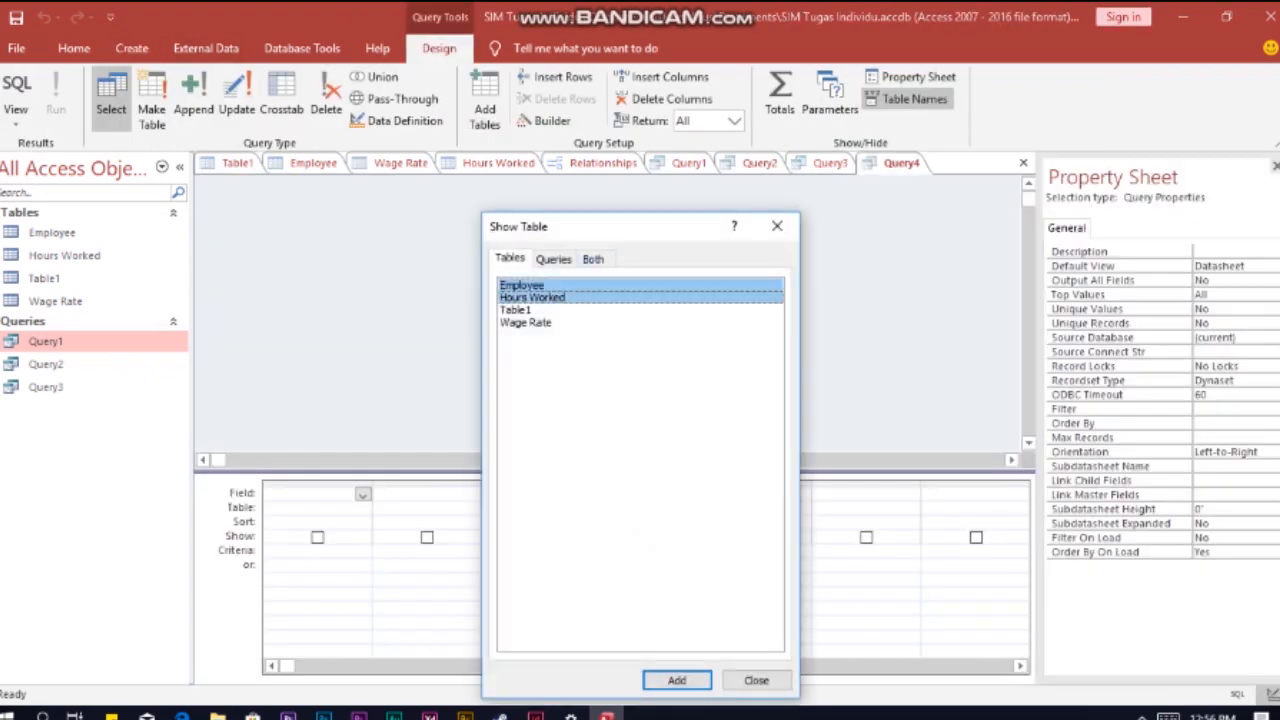
ctrl+click(526, 323)
click(677, 681)
click(757, 681)
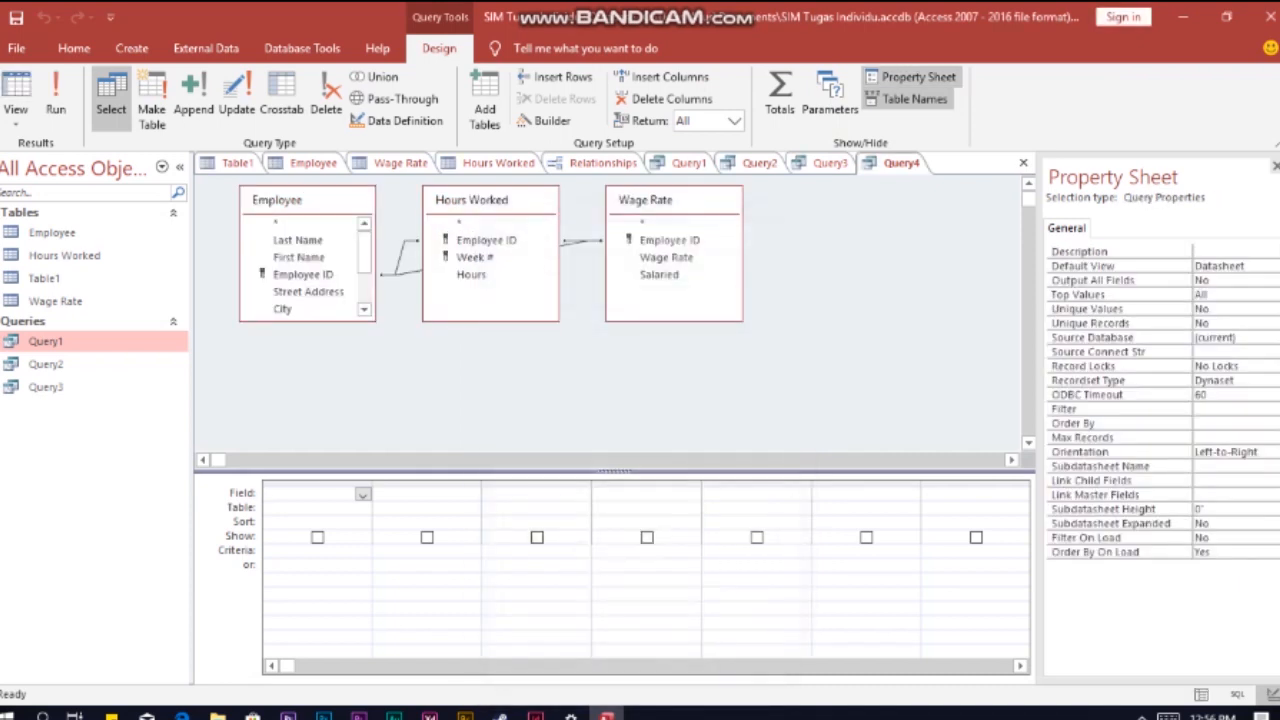
Step: Add Last Name from Employee and Employee ID and Week # from Hours Worked to the query grid
double_click(298, 240)
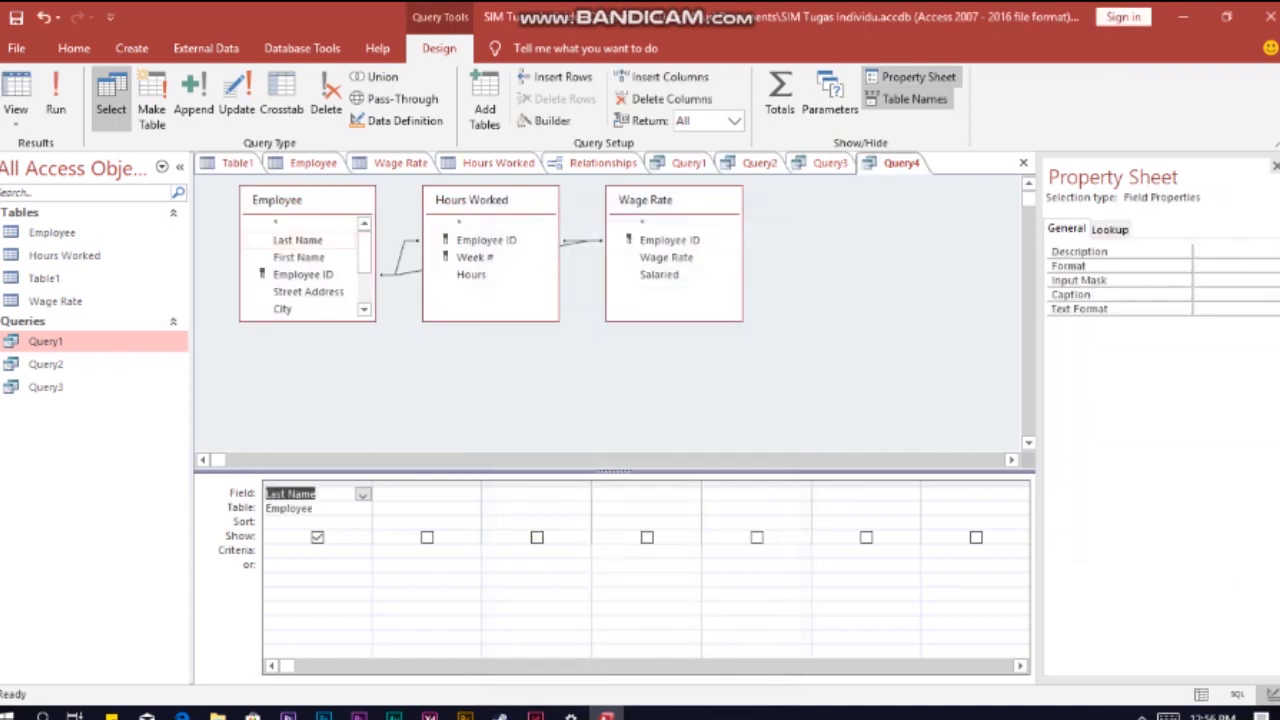
click(420, 493)
double_click(486, 240)
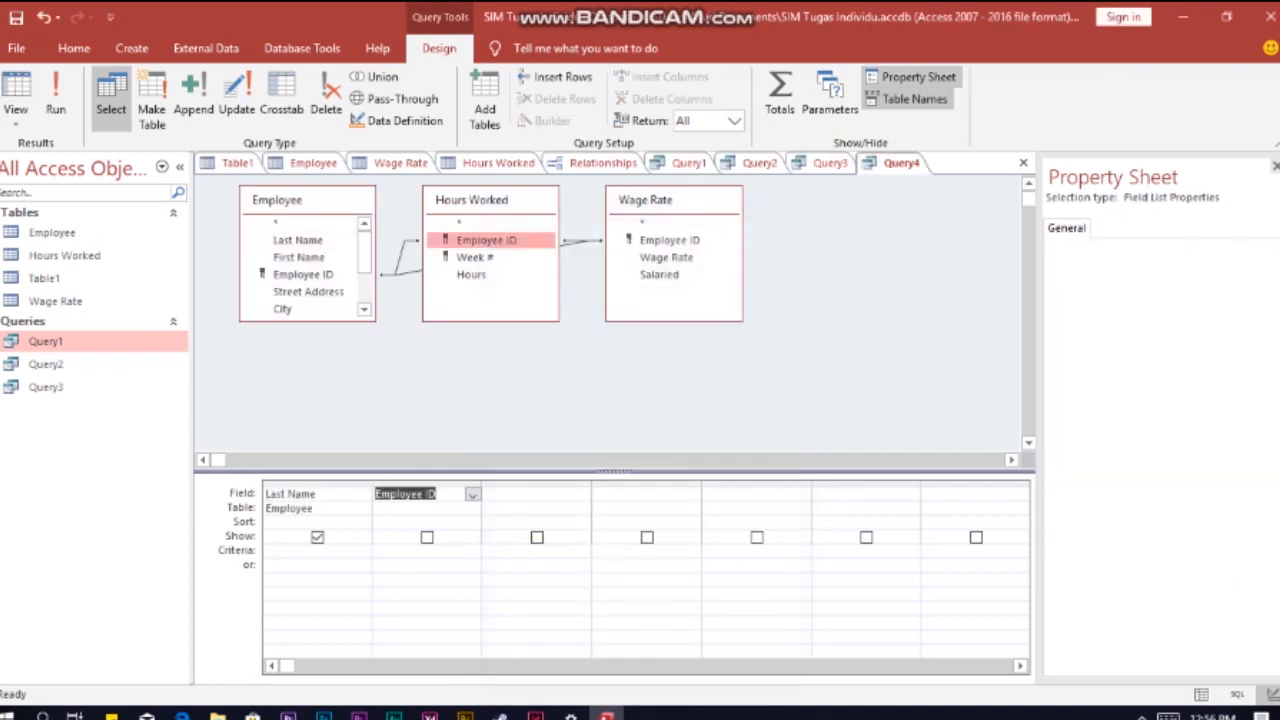
double_click(475, 257)
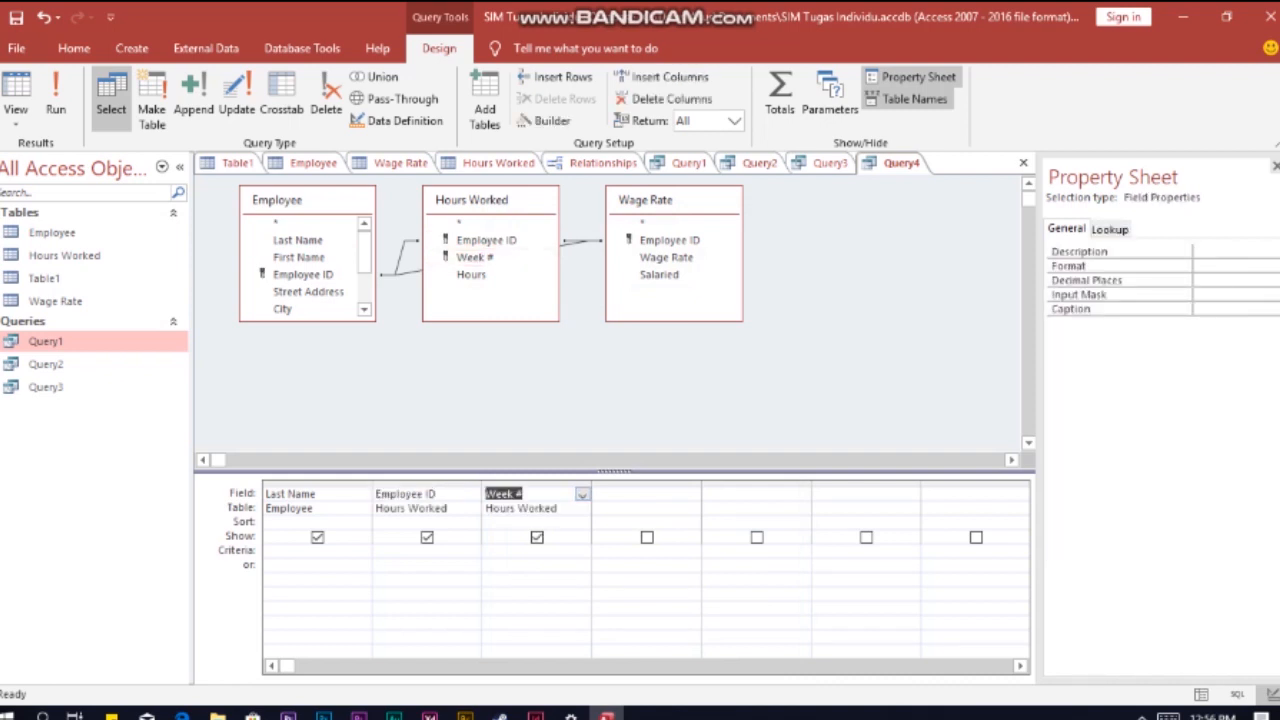
Step: Add a calculated column defined as Total Owed: [Hours]*[Wage Rate] after the Week # column
click(647, 485)
click(647, 494)
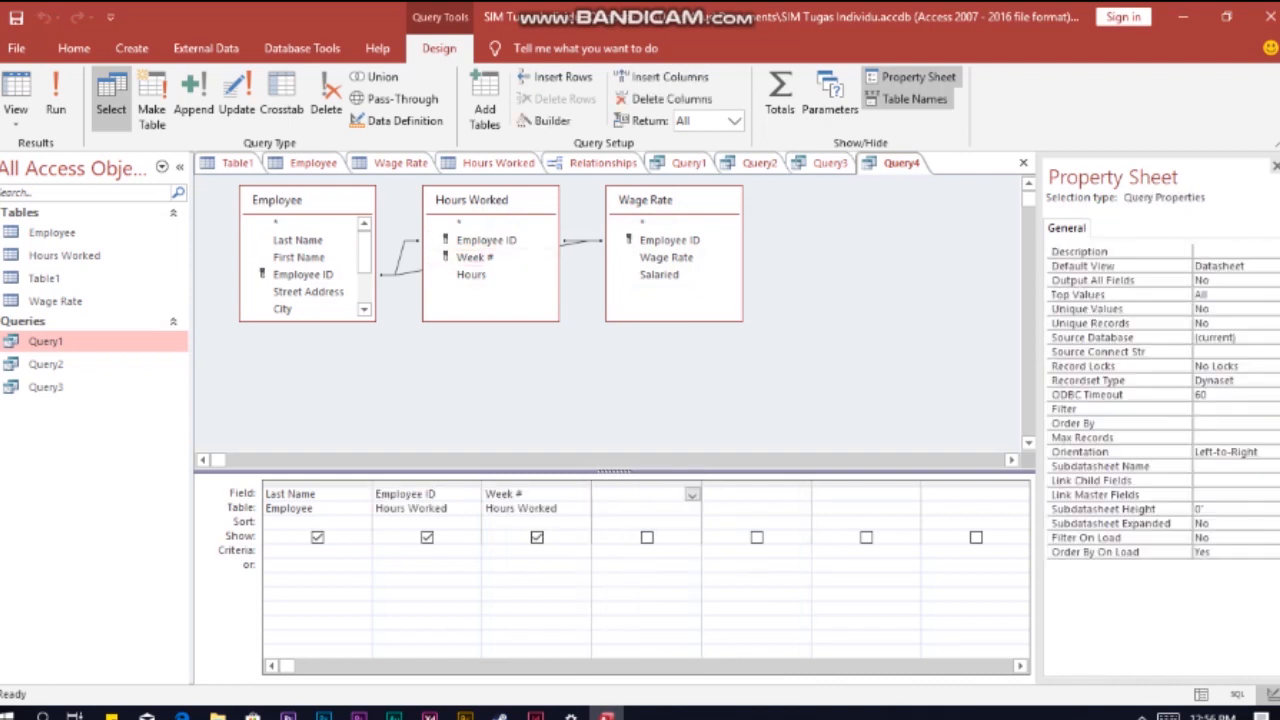
text(Total)
text( Owed:)
text( [Hours)
text(]*Wage Rat)
text(e[)
key(Left)
key(Left)
text([)
key(Return)
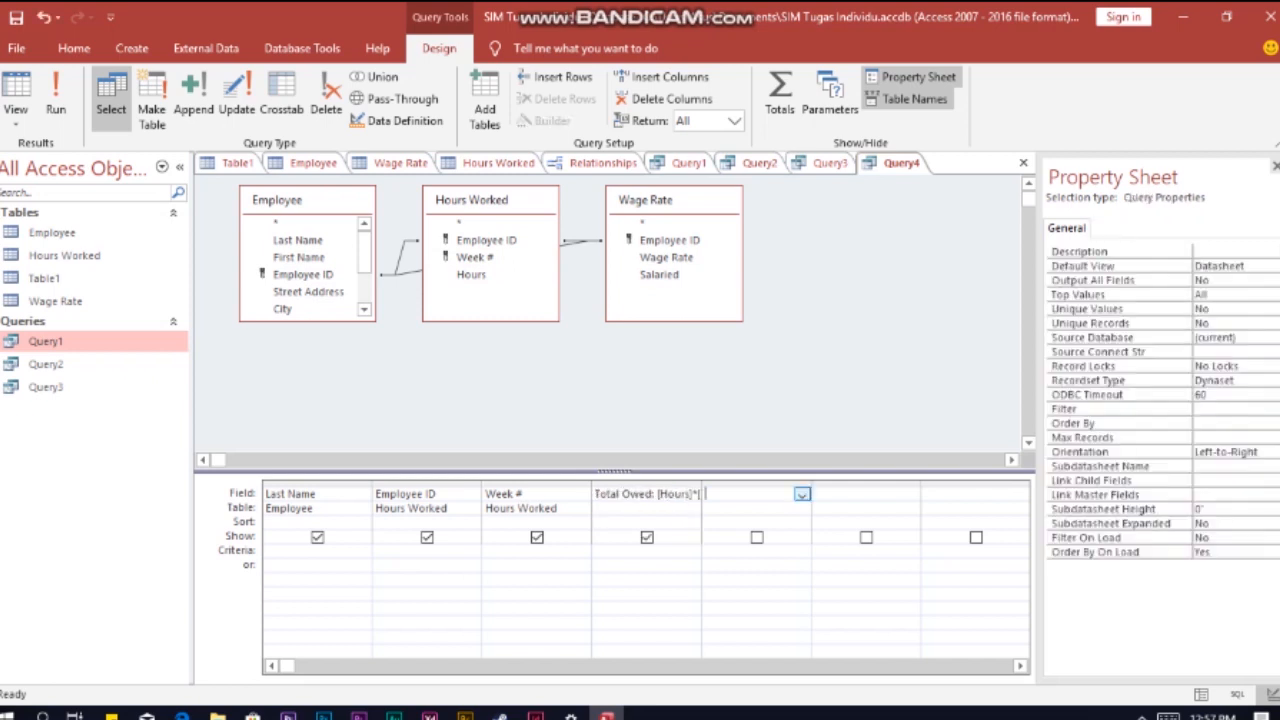
Step: Add the Salaried field of Wage Rate to the grid and set the Week # criterion to 1
double_click(660, 275)
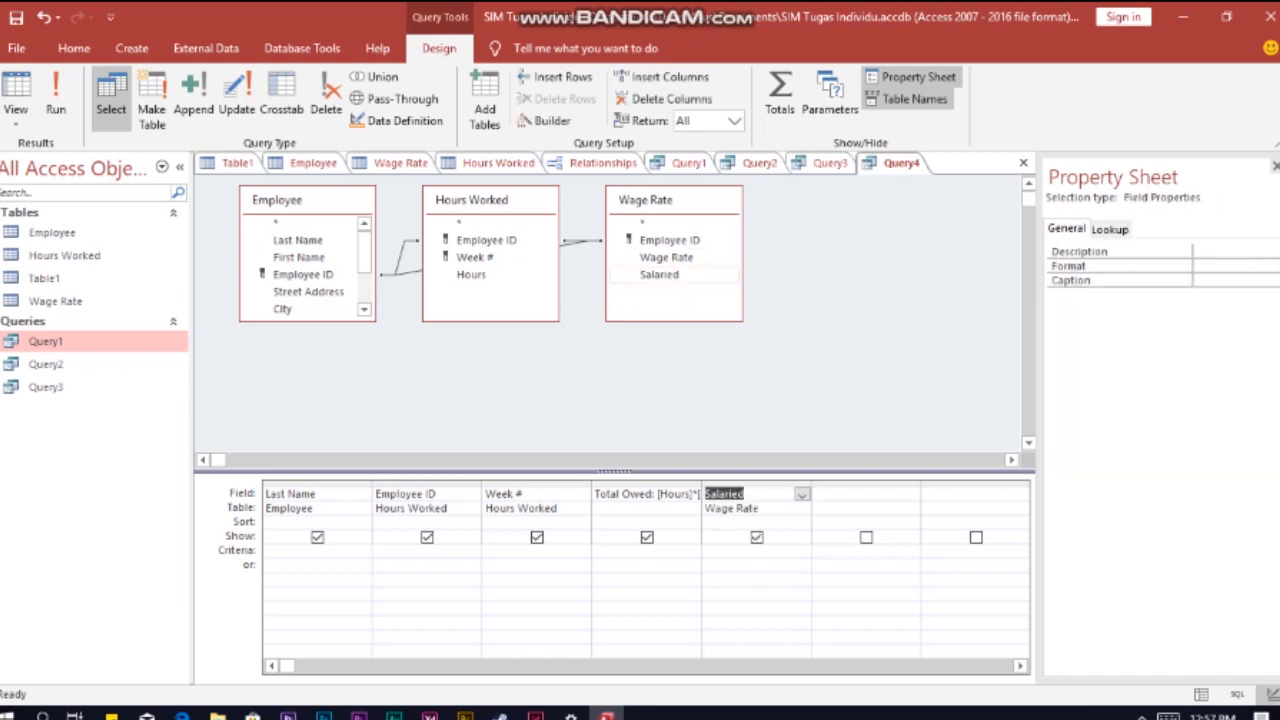
click(520, 551)
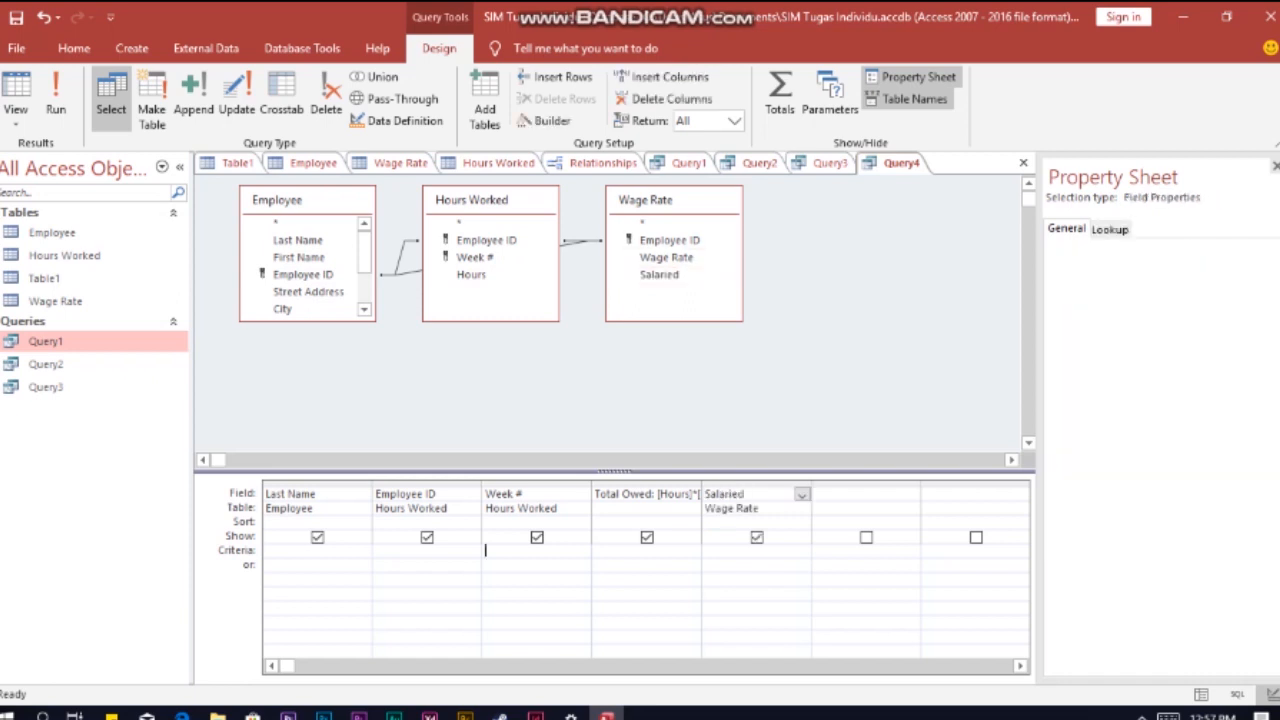
text(1)
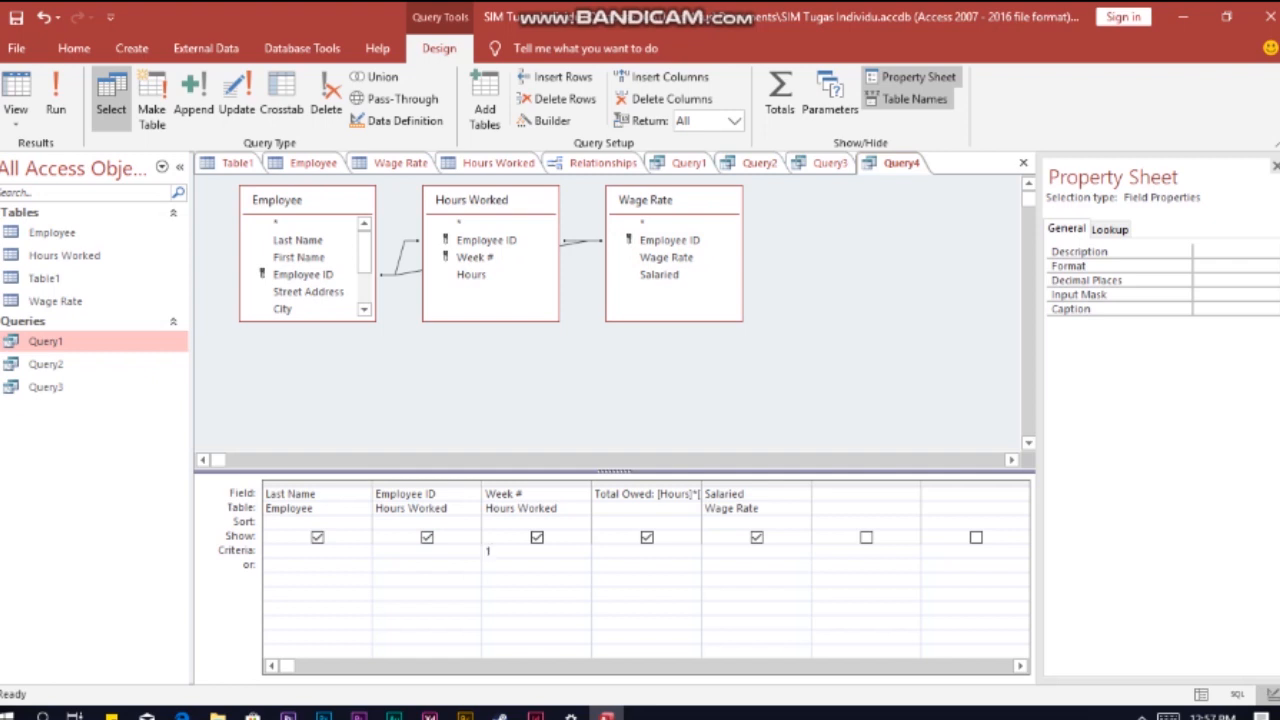
Step: Hide the Salaried column from the query results and set its criterion to No
click(757, 538)
click(757, 551)
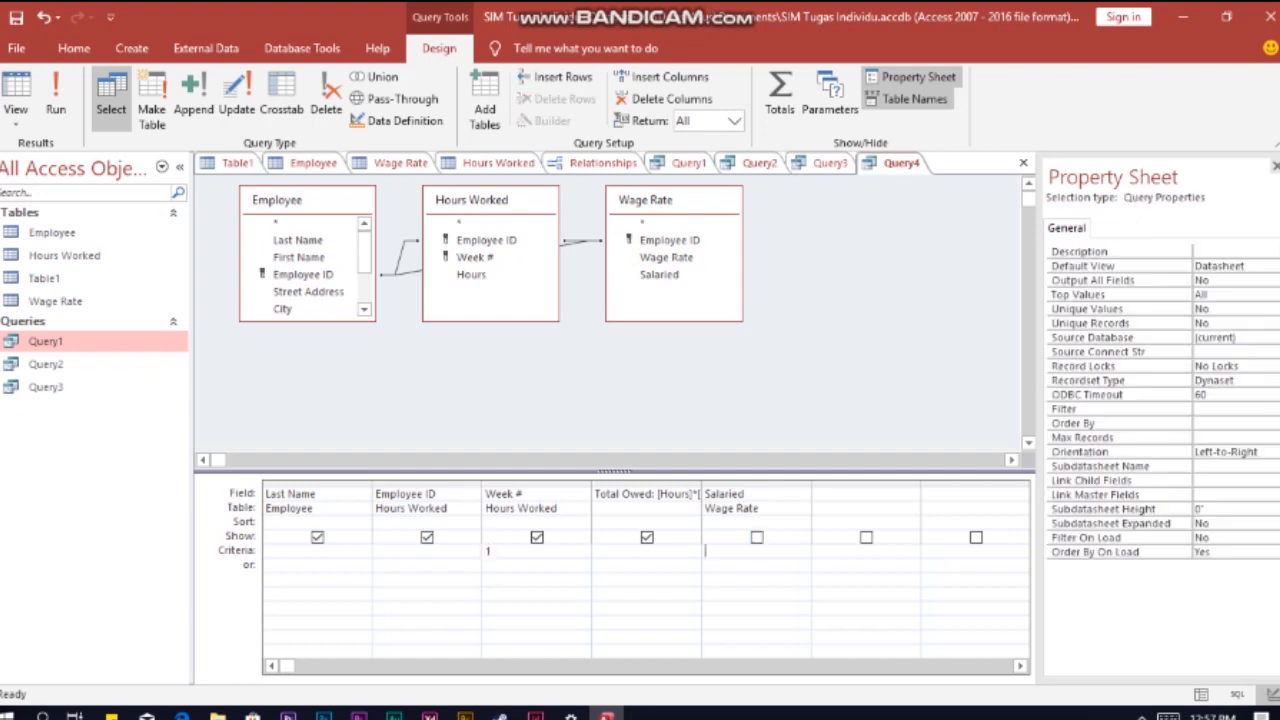
text(No)
click(862, 551)
key(Left)
key(Left)
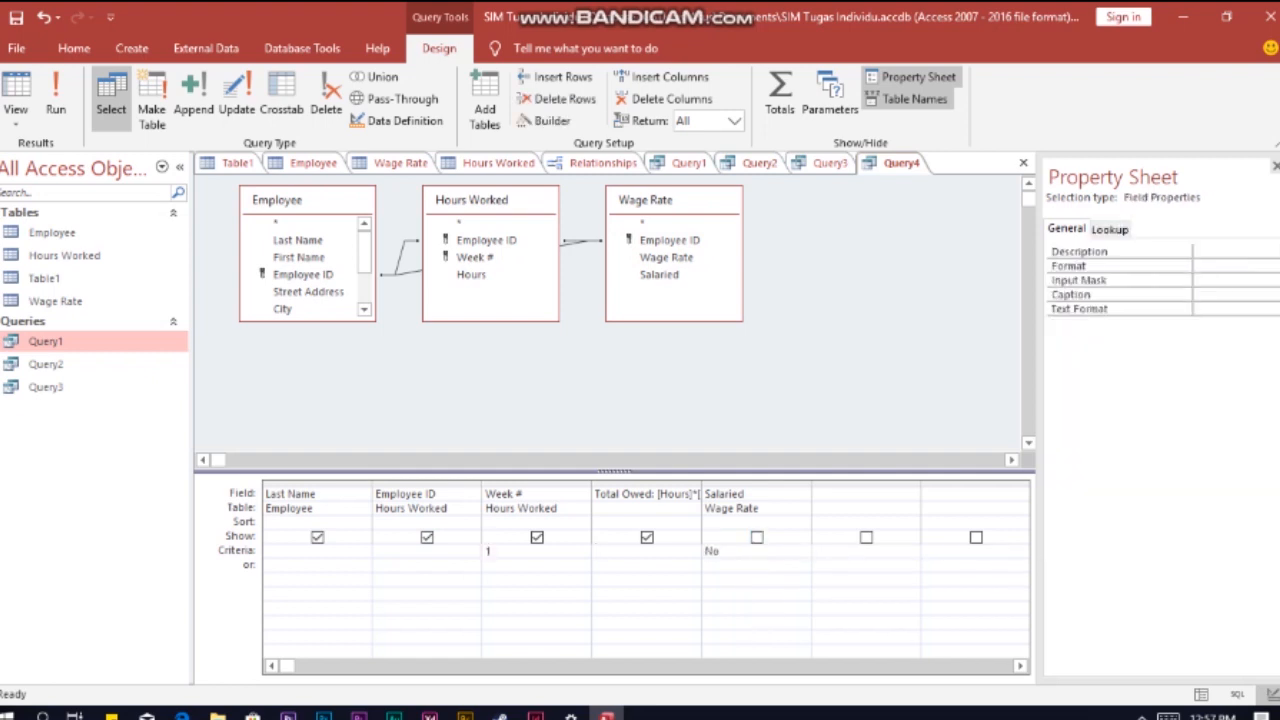
Step: Run the query and save it under the name Query4
click(55, 100)
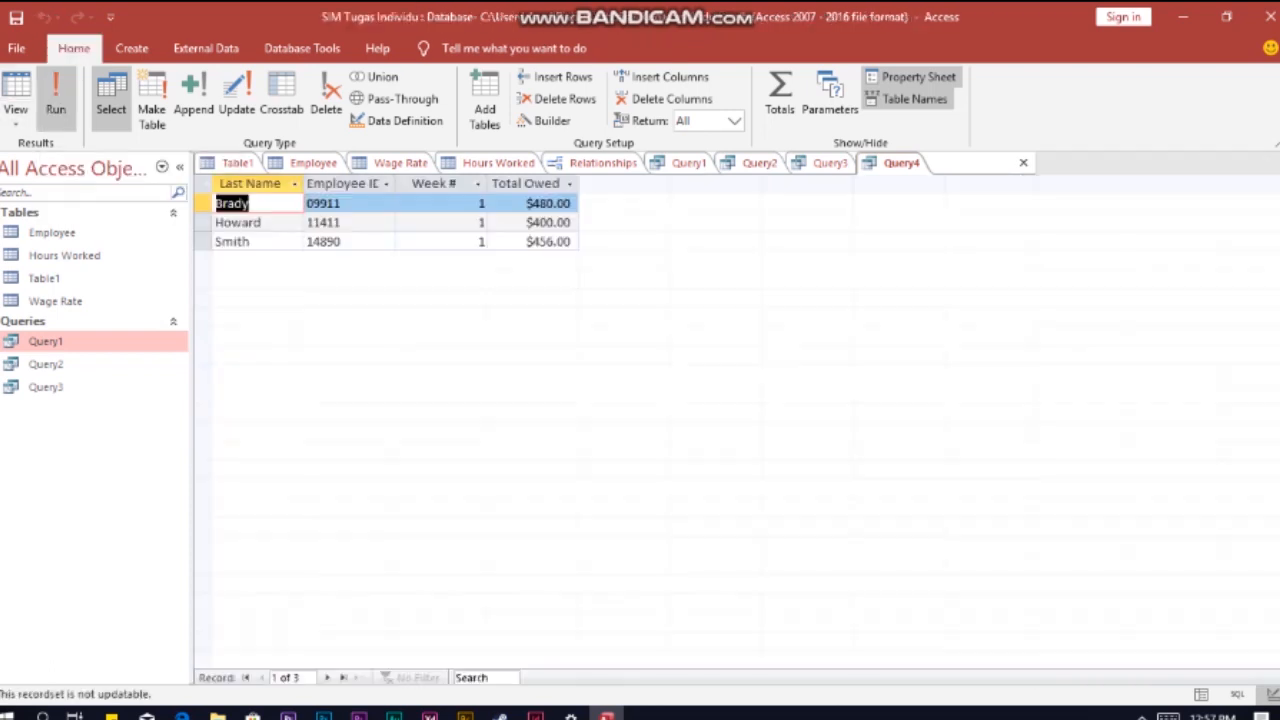
right_click(900, 162)
click(925, 172)
click(644, 288)
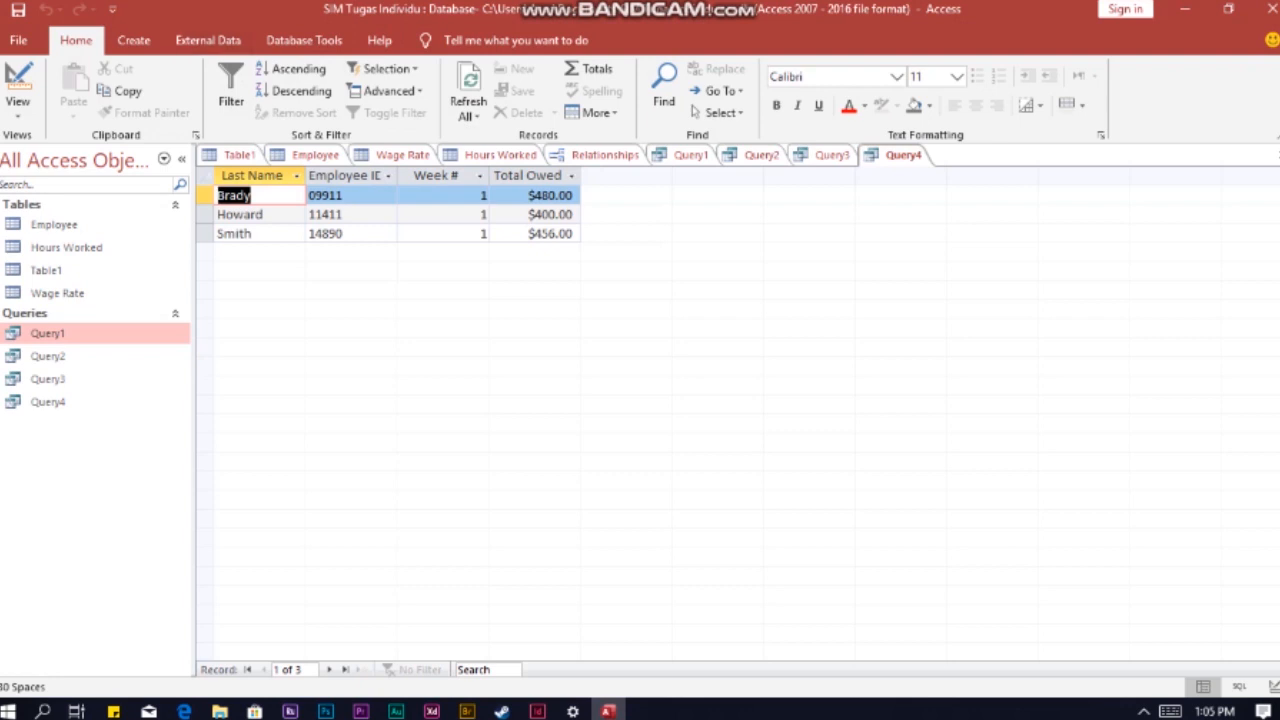
Step: Start a fifth query in design view and add the Employee, Hours Worked and Wage Rate tables to it
click(133, 40)
click(291, 90)
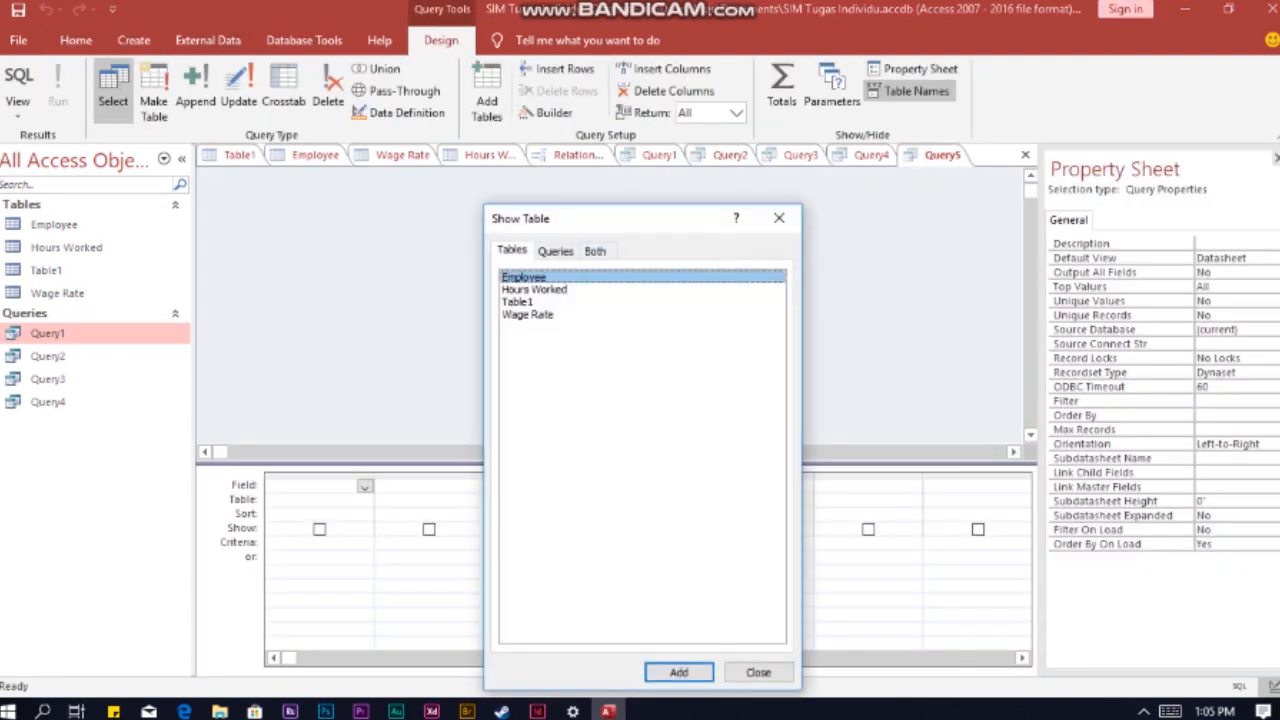
ctrl+click(535, 277)
ctrl+click(535, 277)
ctrl+click(535, 289)
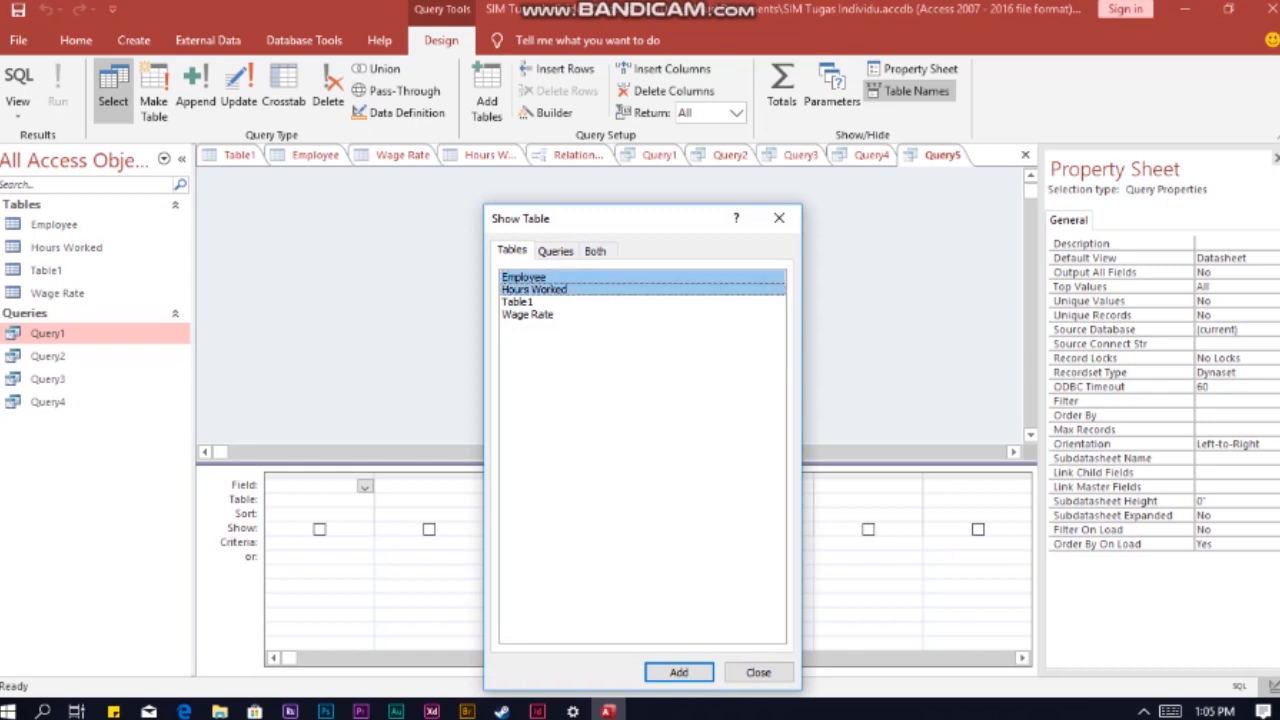
ctrl+click(535, 314)
click(679, 672)
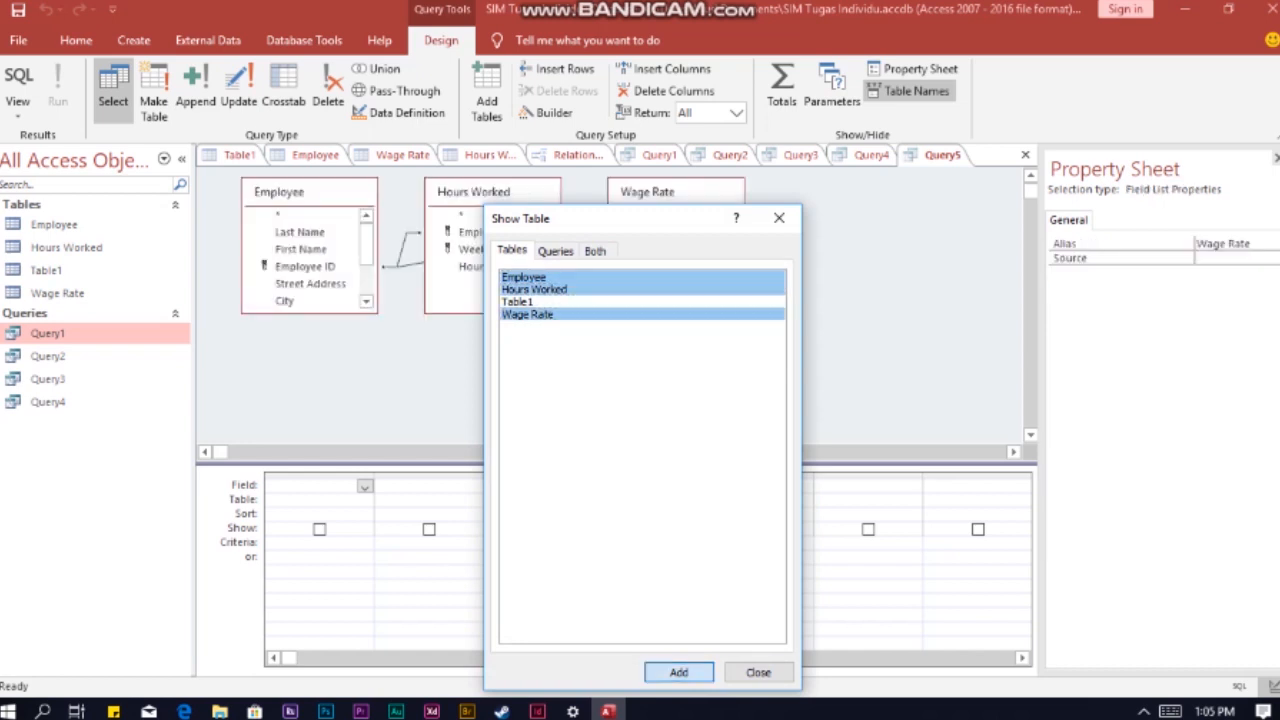
click(758, 672)
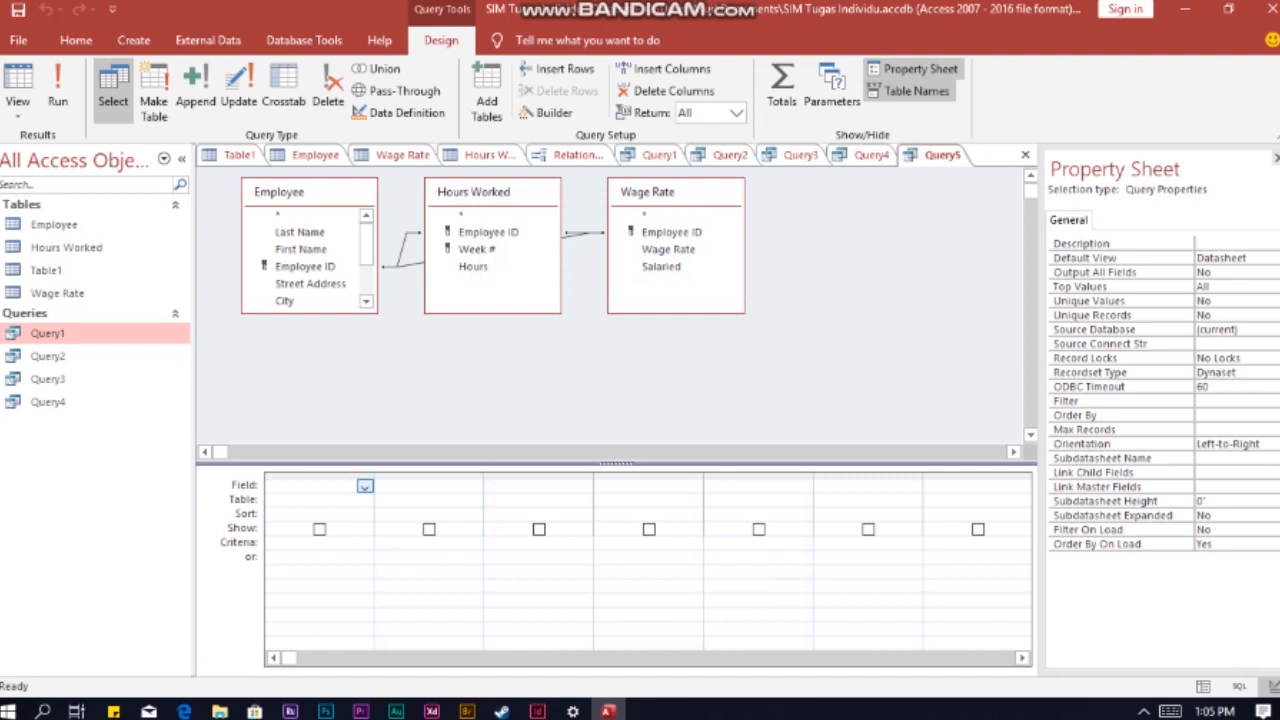
Step: Add Last Name and Employee ID from Employee, then Hours and Week # from Hours Worked to the query grid
click(300, 232)
click(428, 486)
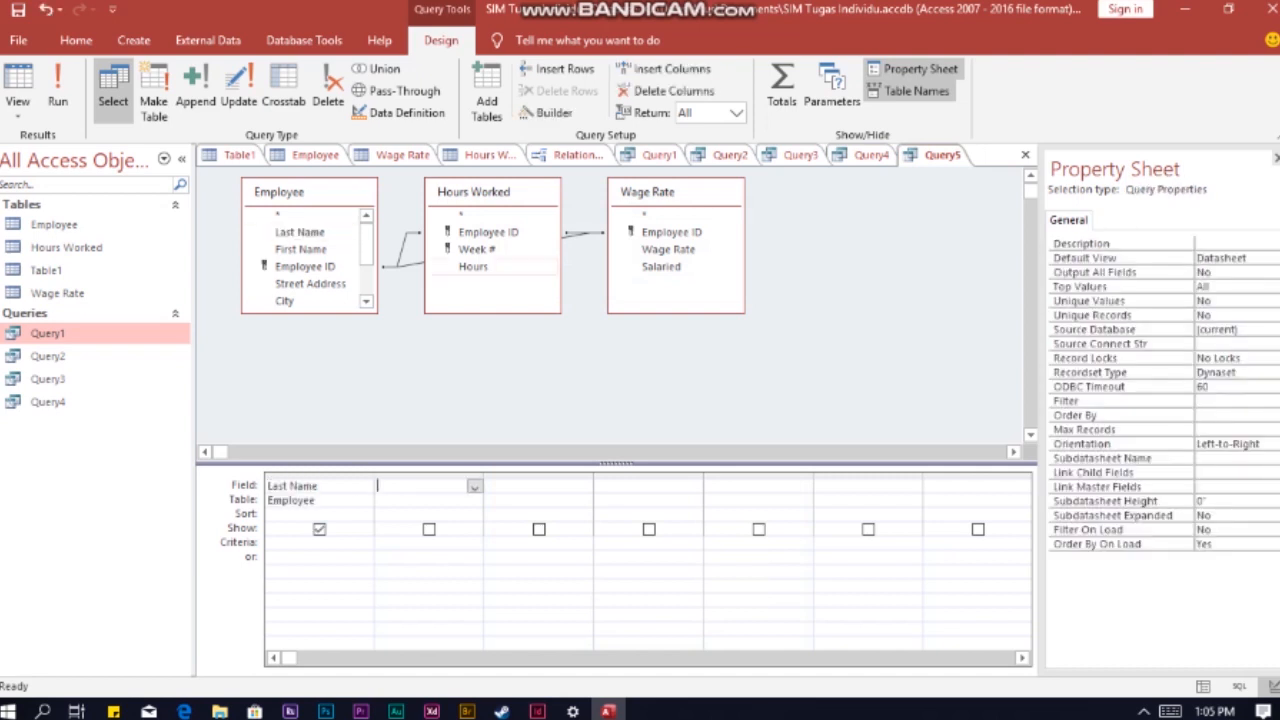
double_click(305, 266)
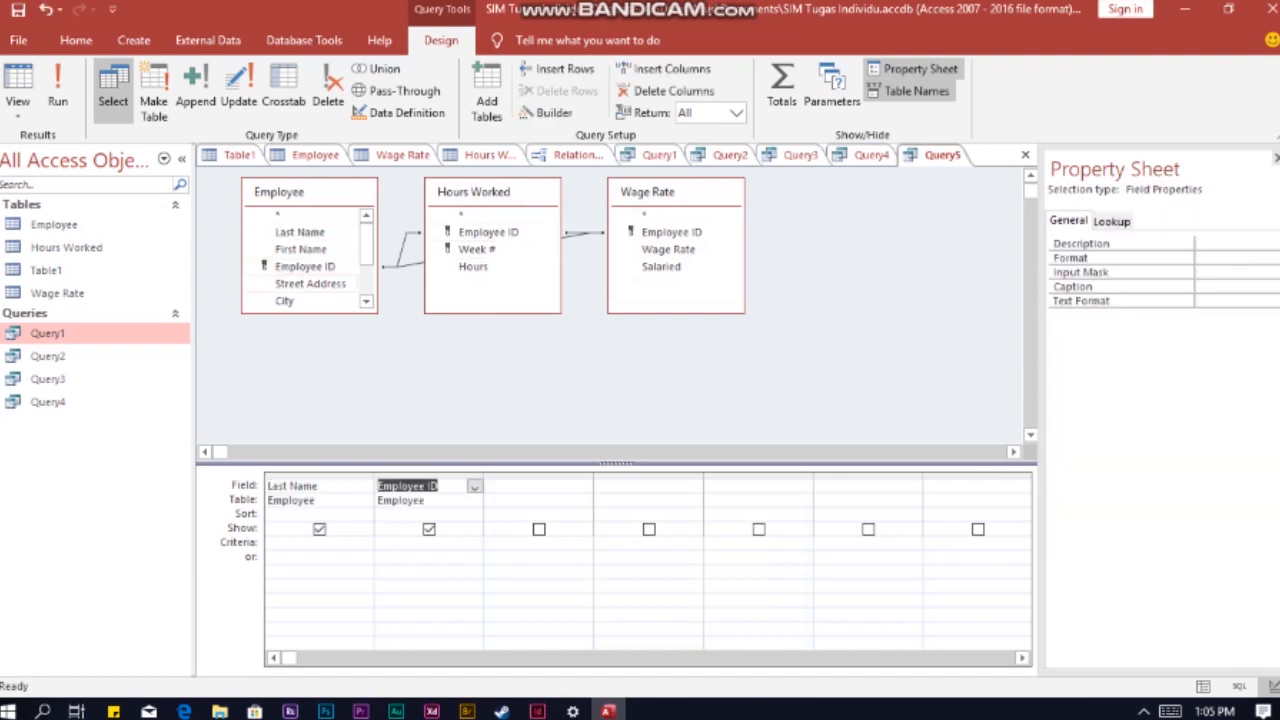
click(538, 486)
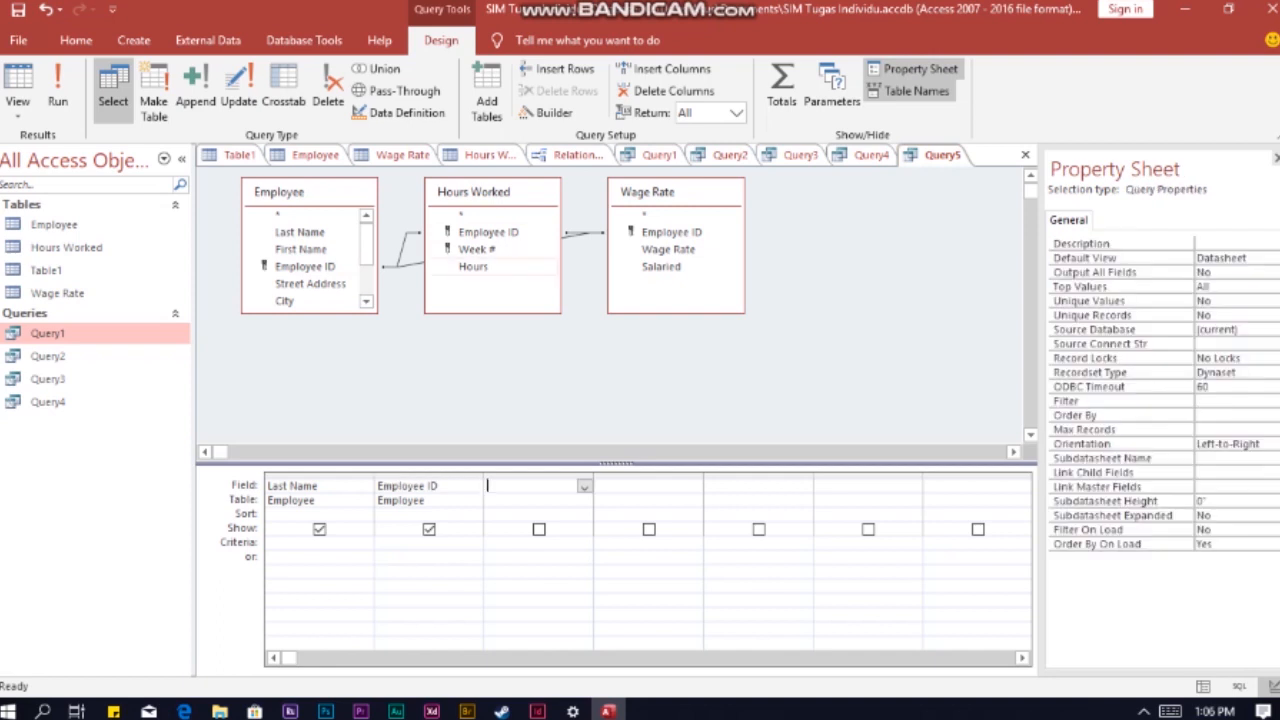
double_click(473, 266)
click(598, 486)
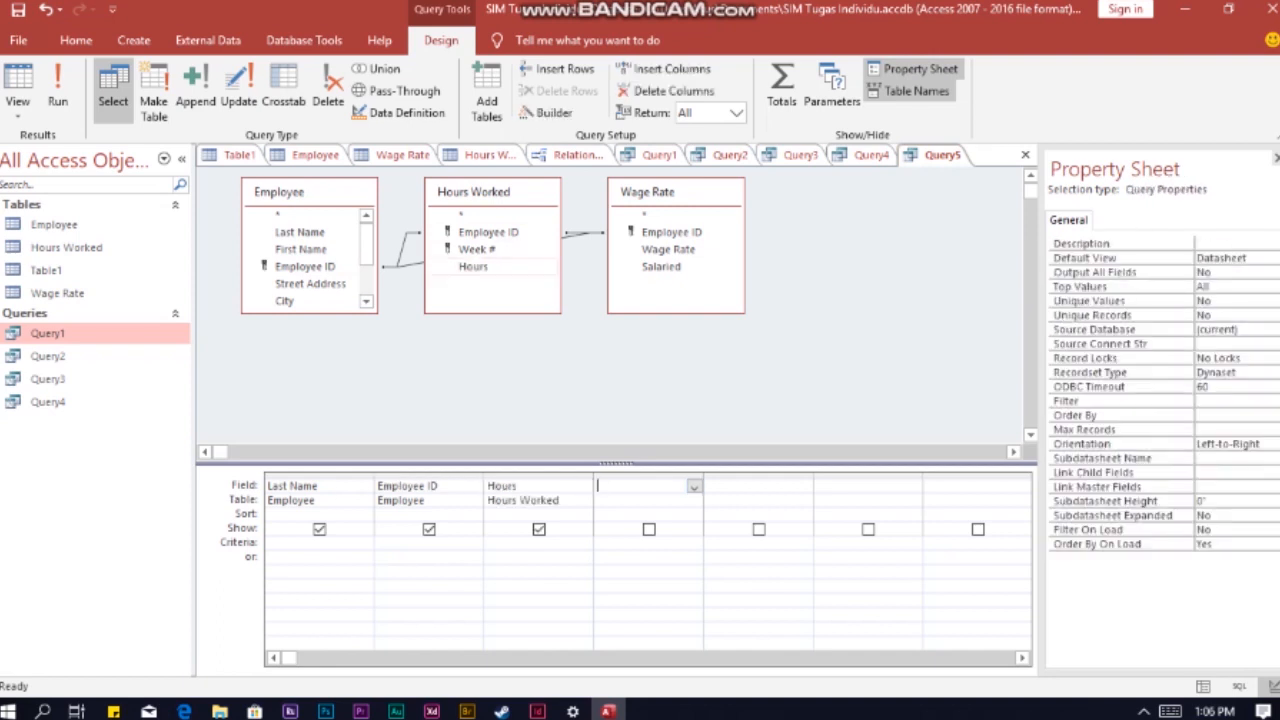
double_click(477, 249)
Step: Add a calculated column defined as OT Pay: ([Hours]-40)*[Wage Rate]*1.5 after the Week # column
click(803, 486)
text(OT Pay)
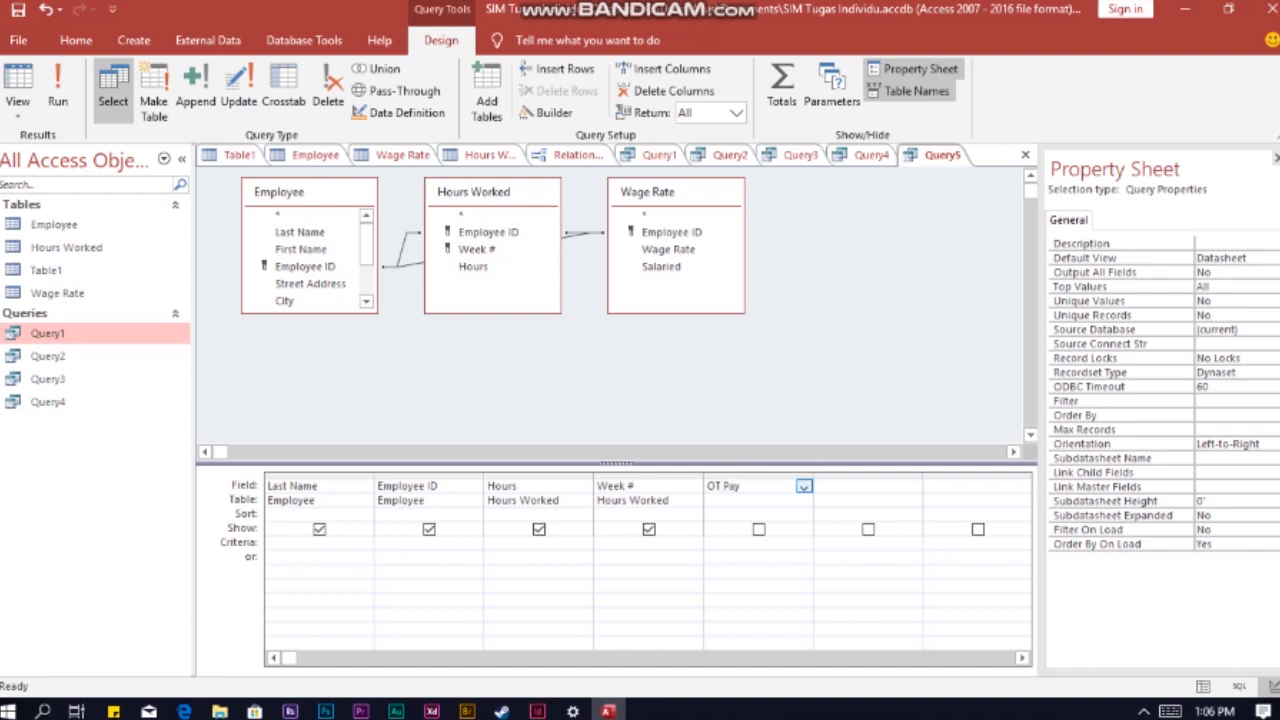
text(: [Hours]-40)*[Wage Rate]*1.5)
click(868, 486)
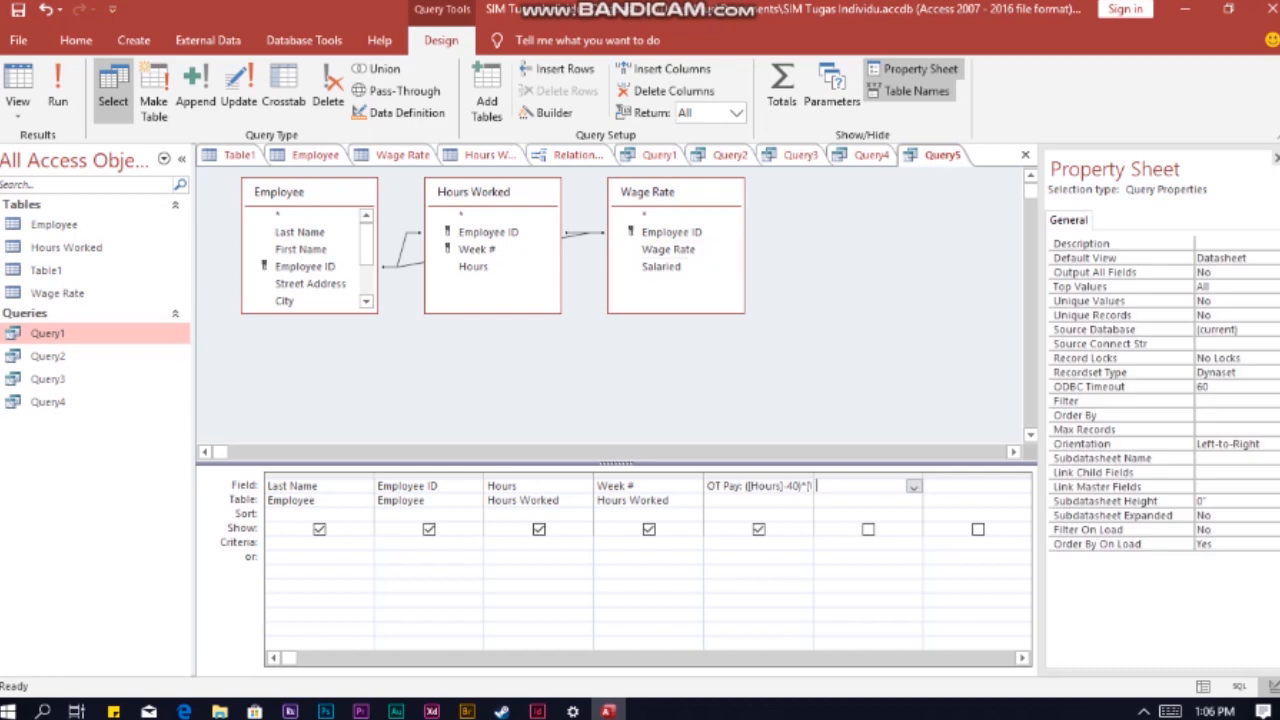
Step: Add the Salaried field of Wage Rate and set the criteria to >40 for Hours and 2 for Week #
double_click(661, 267)
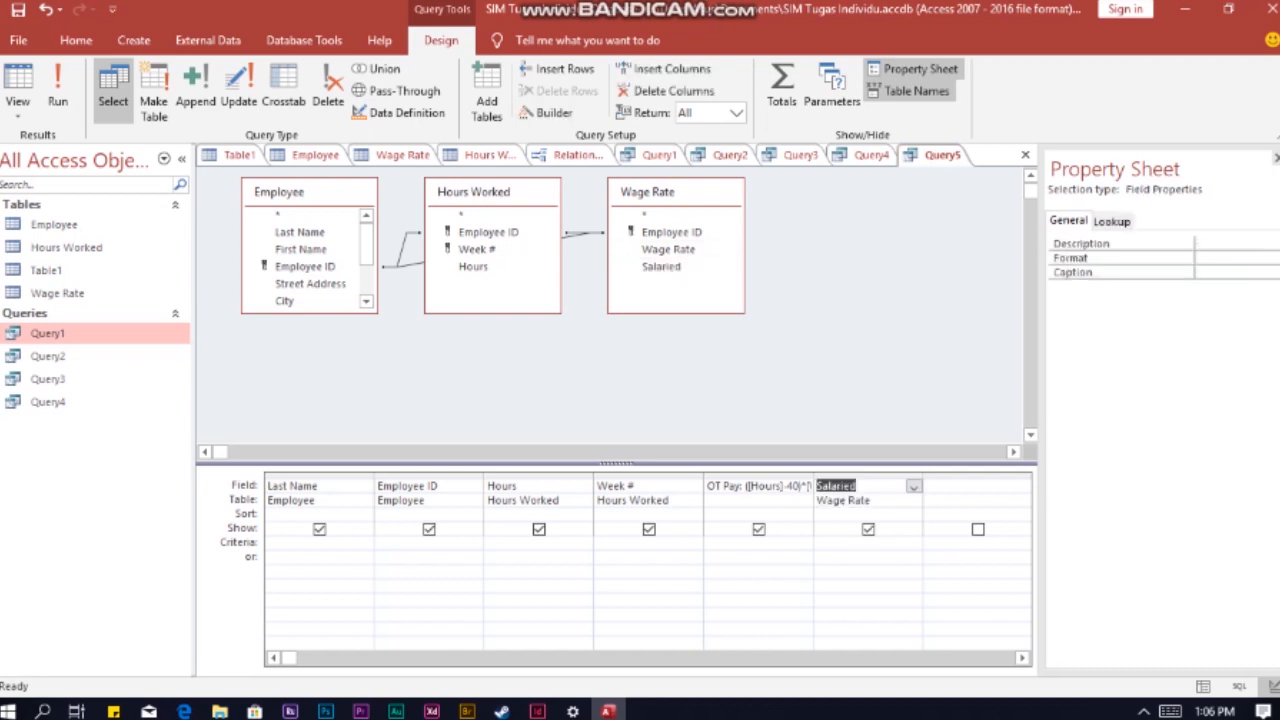
click(538, 543)
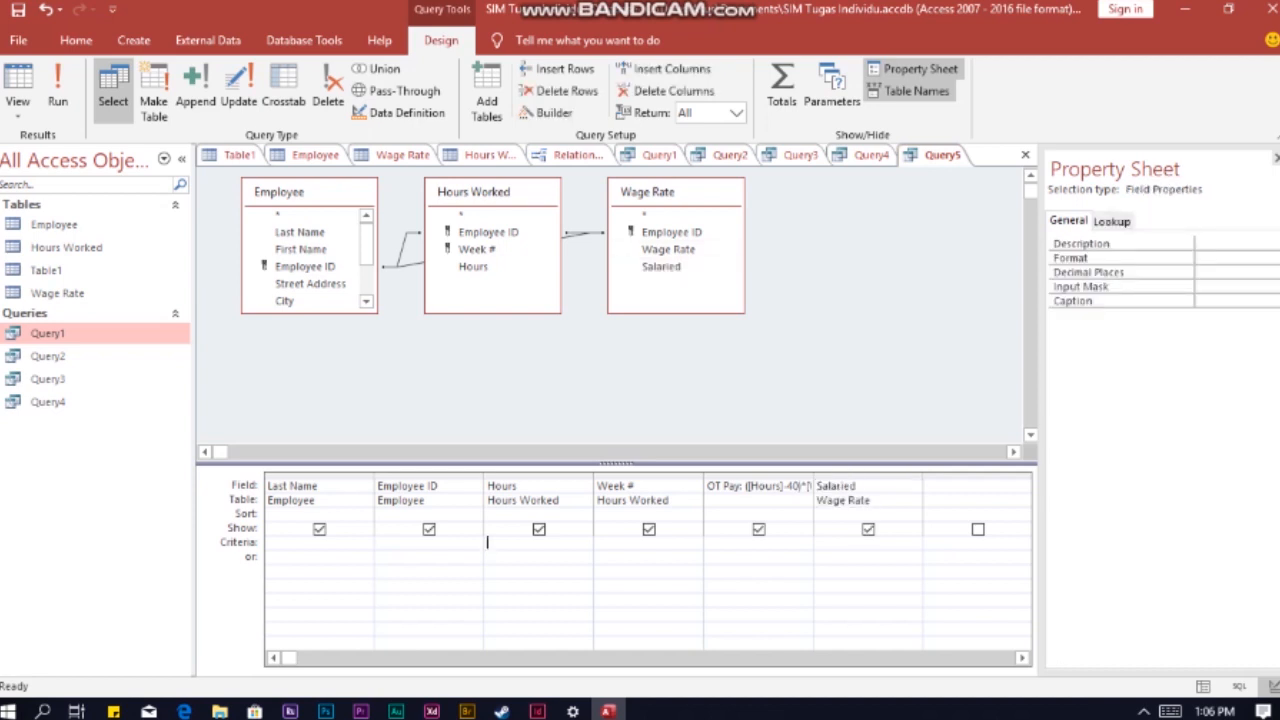
text(>40)
click(628, 486)
click(636, 543)
text(2)
key(Return)
Step: Sort the query by the OT Pay column in ascending order
click(804, 515)
click(804, 515)
click(759, 529)
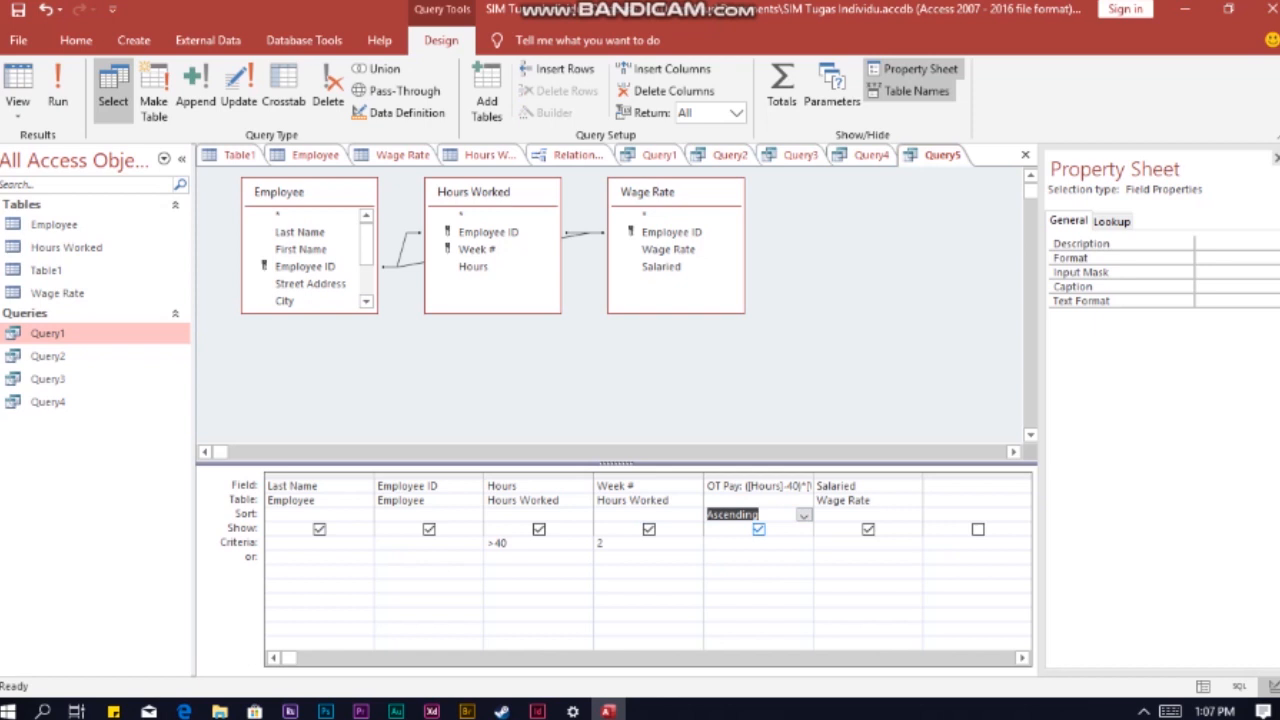
Step: Leave the Salaried column out of the overtime query's results and set its criterion to No
click(868, 529)
click(866, 543)
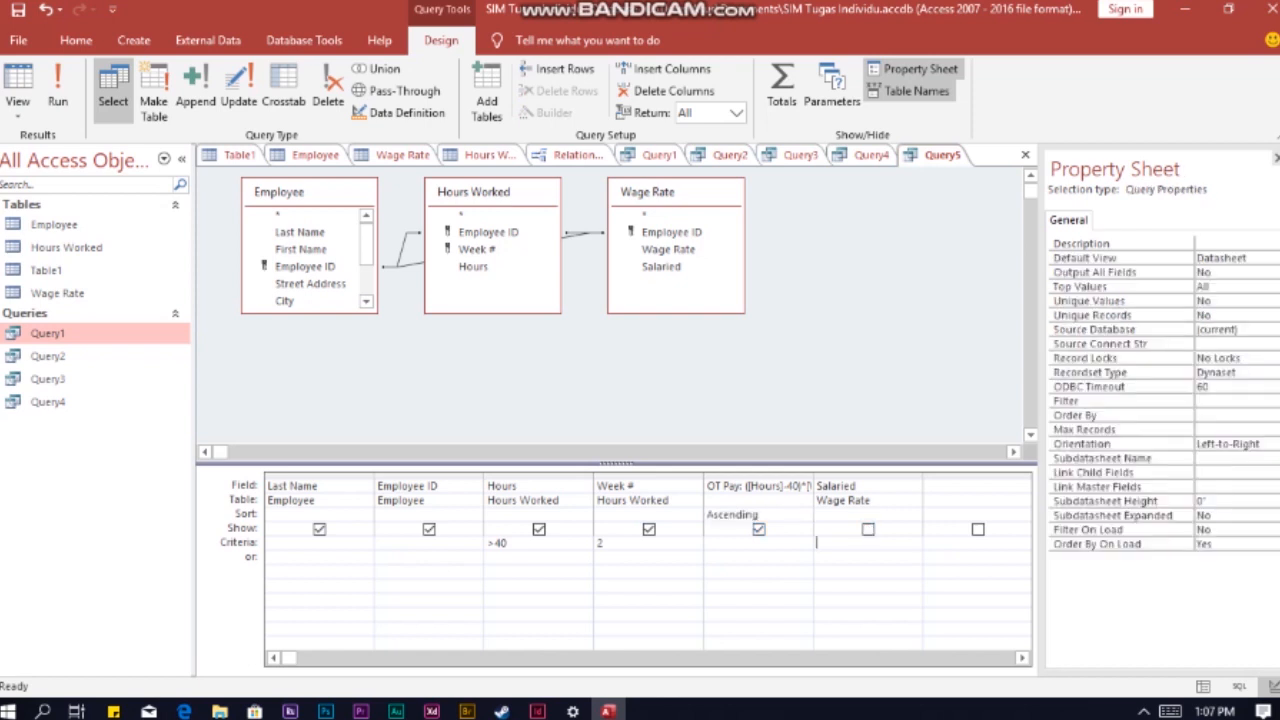
text(no)
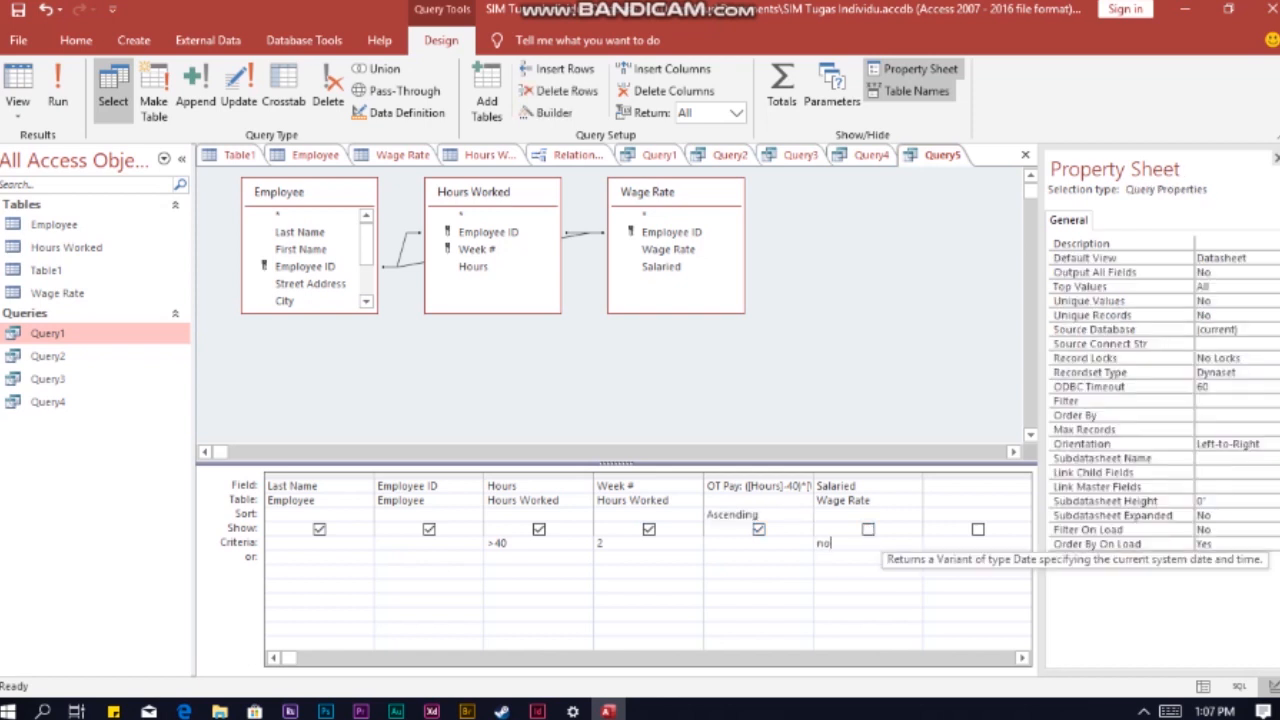
key(Tab)
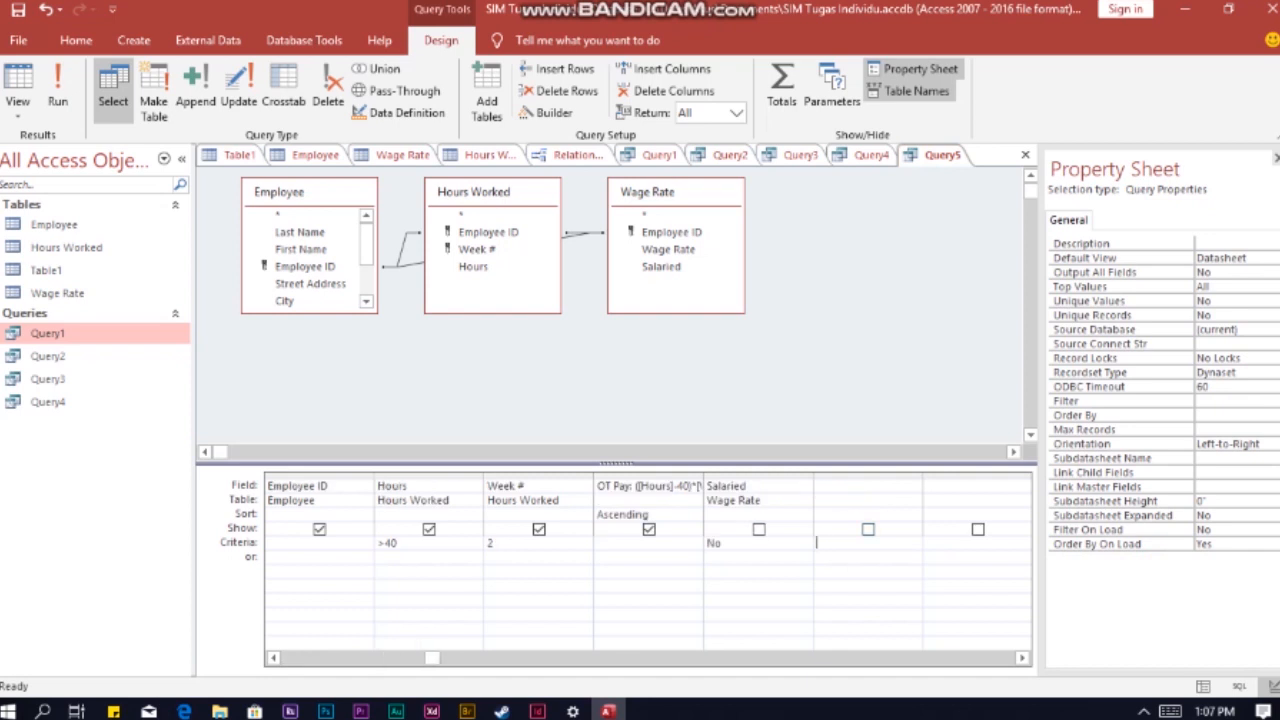
Step: Run the overtime pay query
click(57, 100)
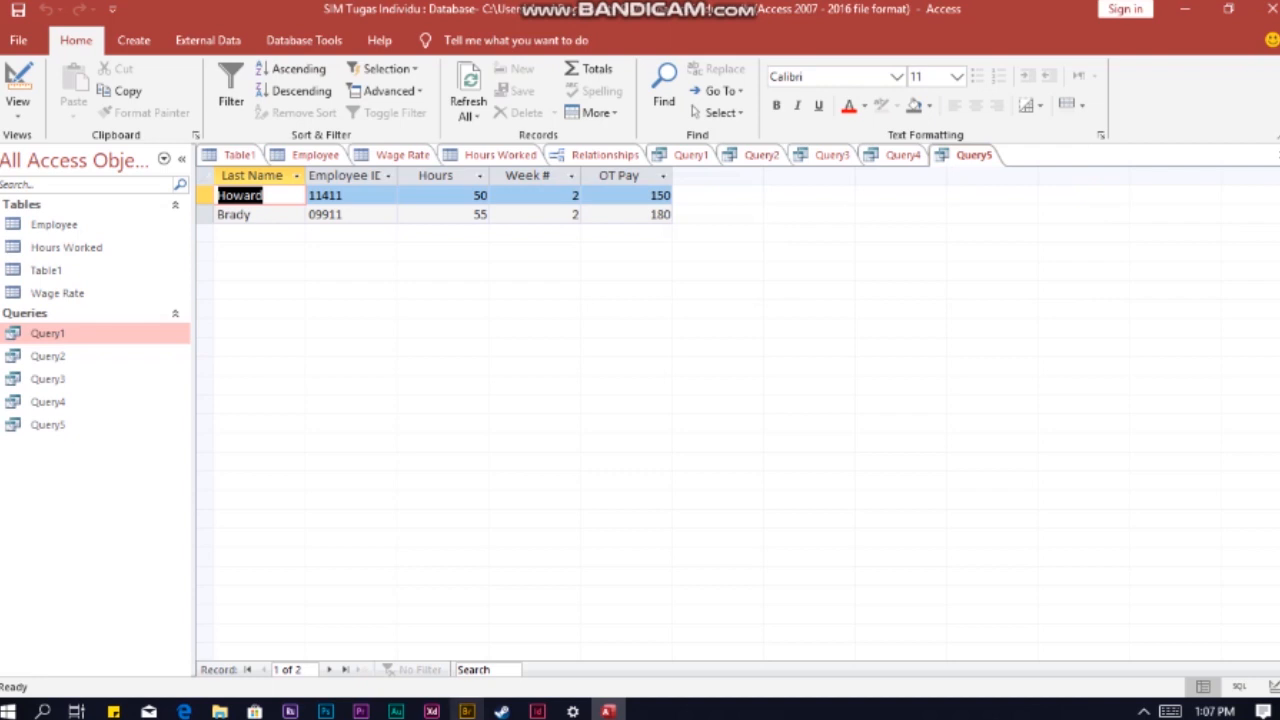
Step: Start a new query in design view with the Employee, Hours Worked and Wage Rate tables
click(134, 41)
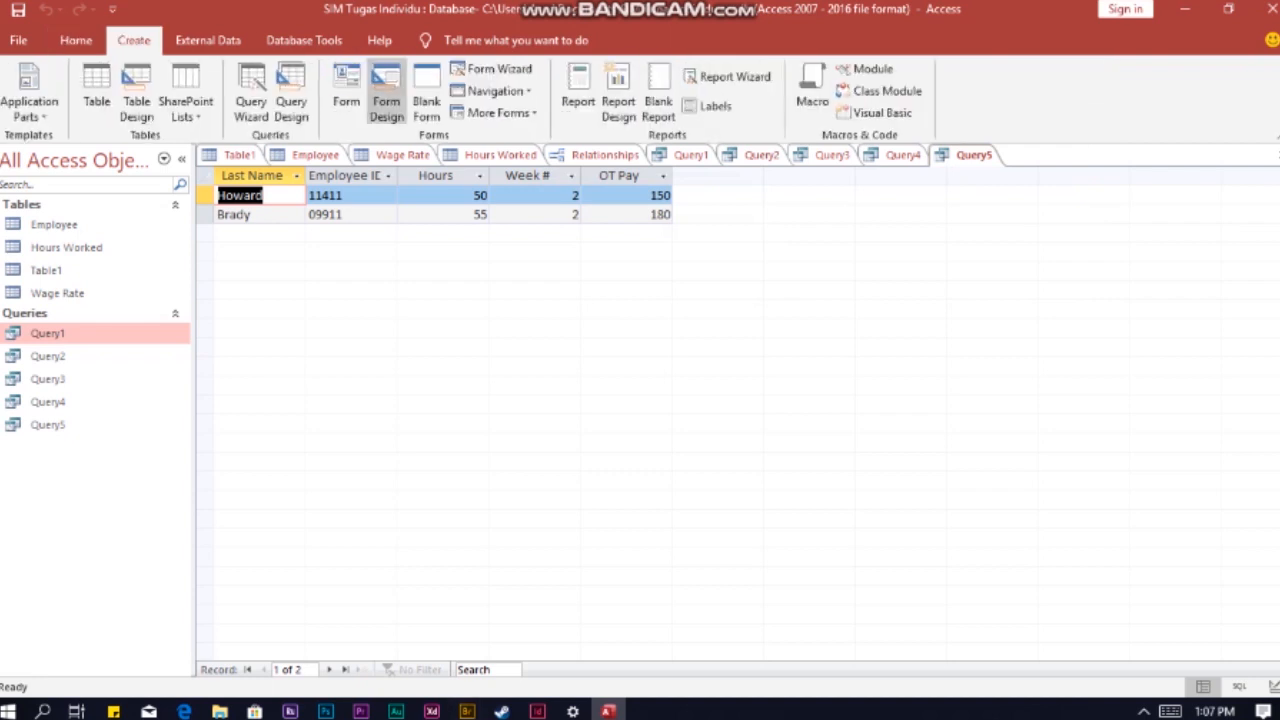
click(289, 100)
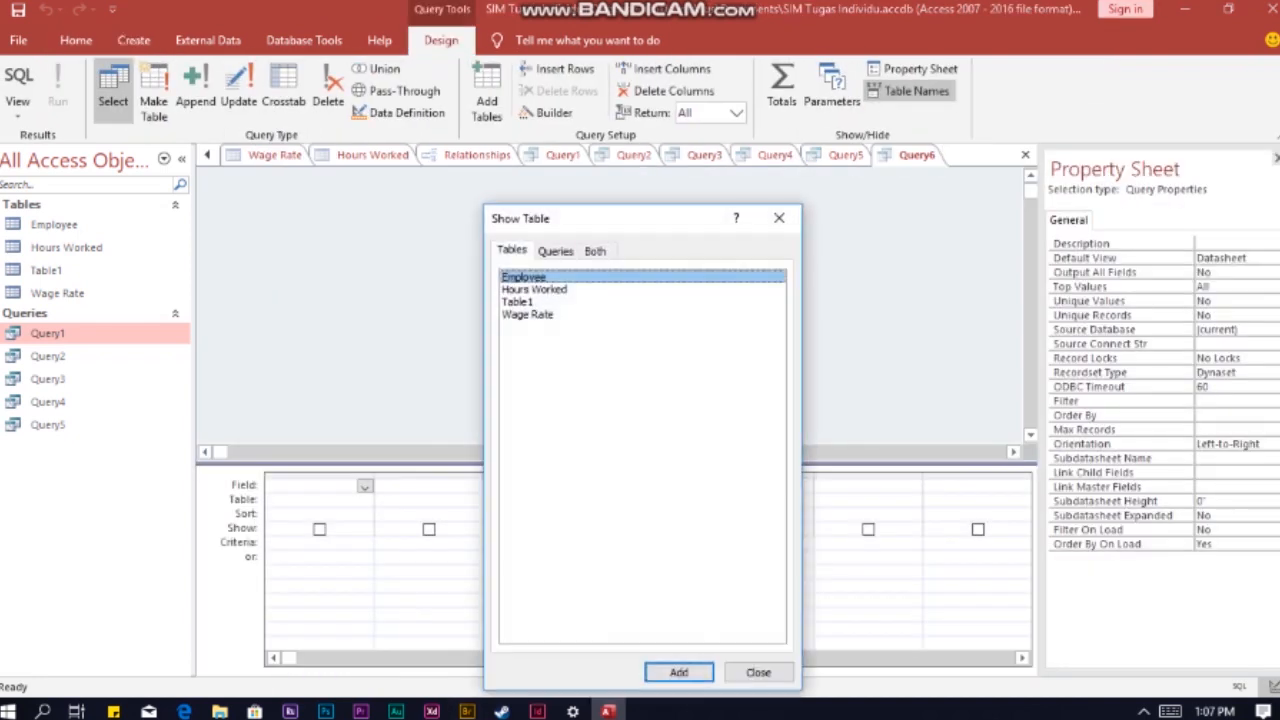
click(535, 290)
click(524, 277)
ctrl+click(535, 290)
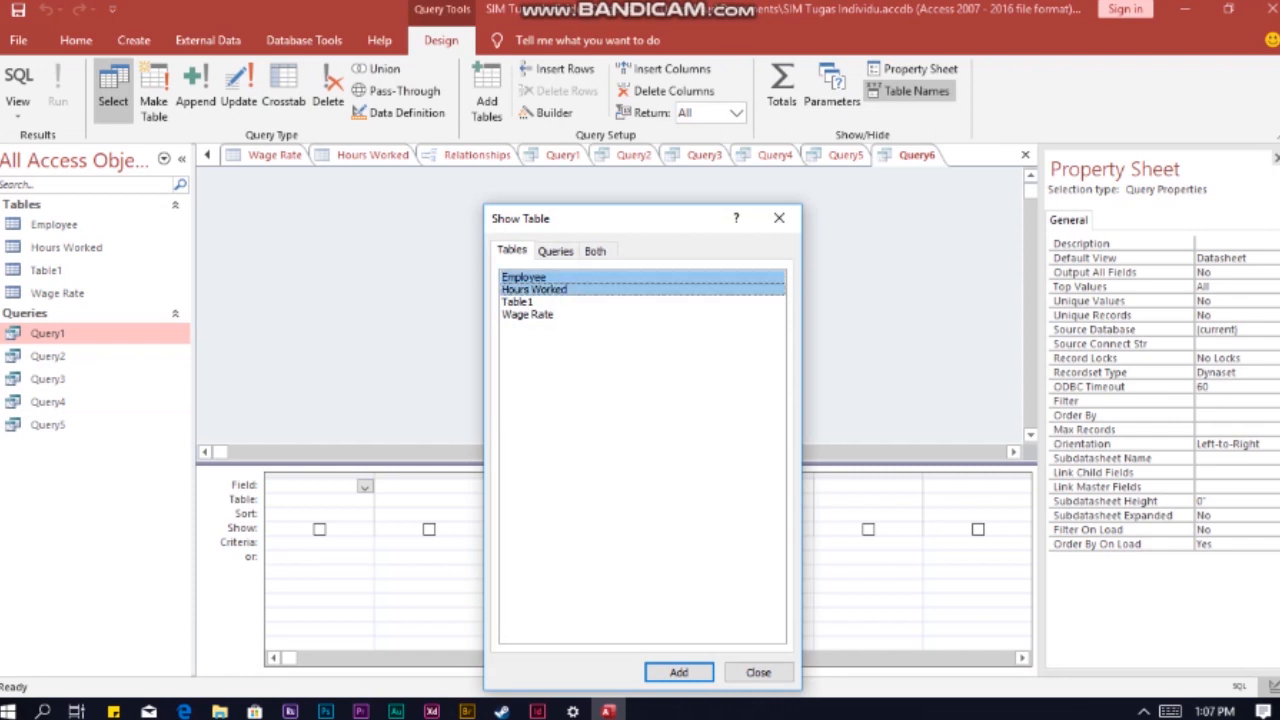
ctrl+click(527, 314)
click(679, 672)
click(758, 672)
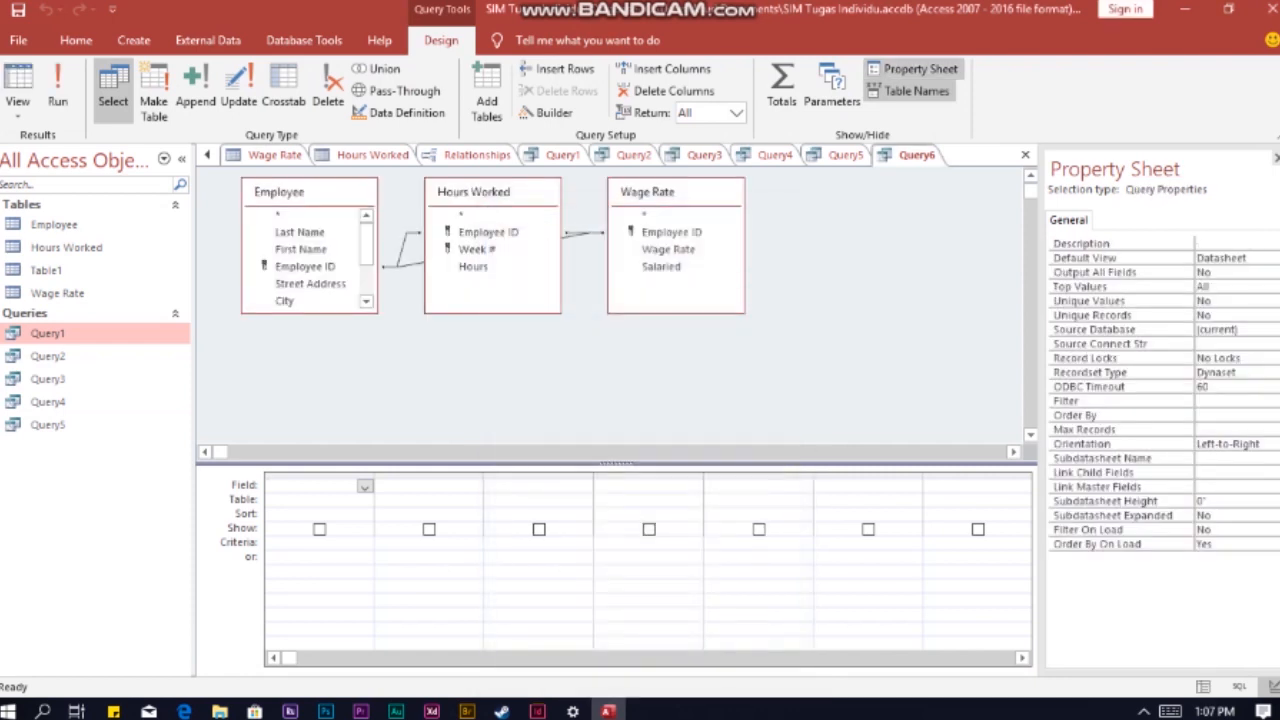
Step: Add Last Name and First Name from Employee, Week # and Hours from Hours Worked, and Salaried from Wage Rate to the query
double_click(299, 231)
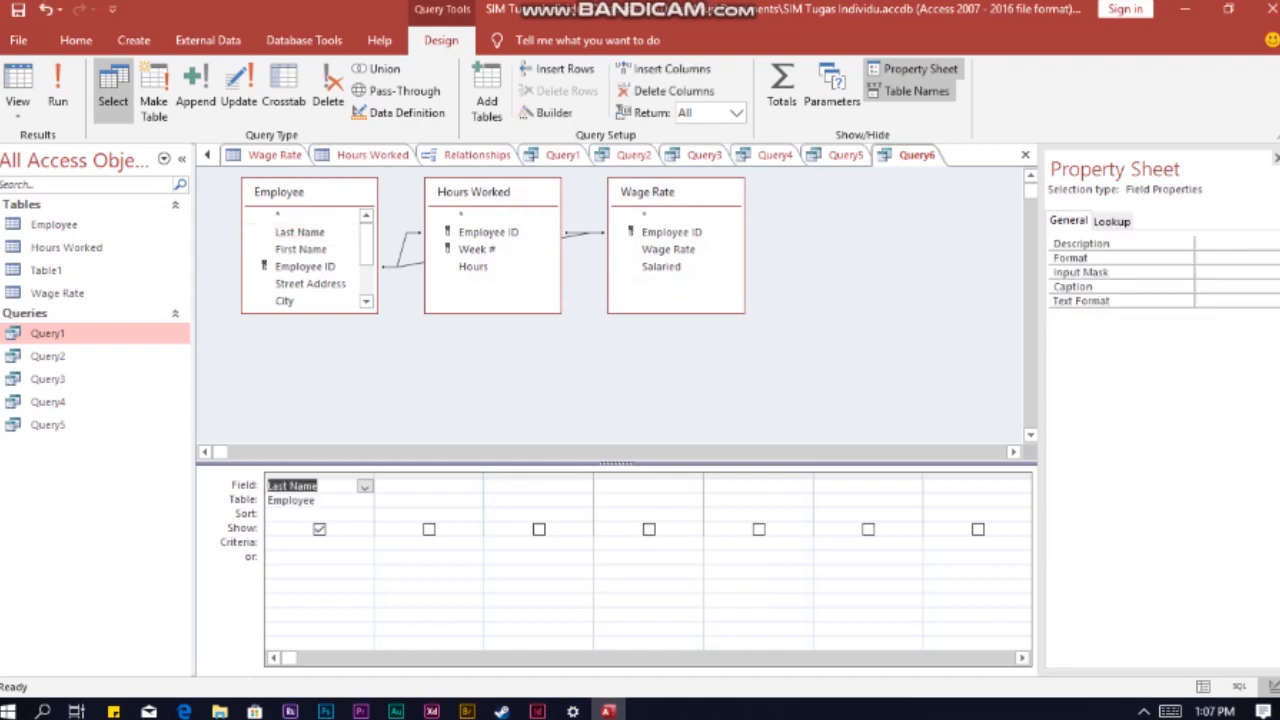
double_click(300, 249)
click(566, 486)
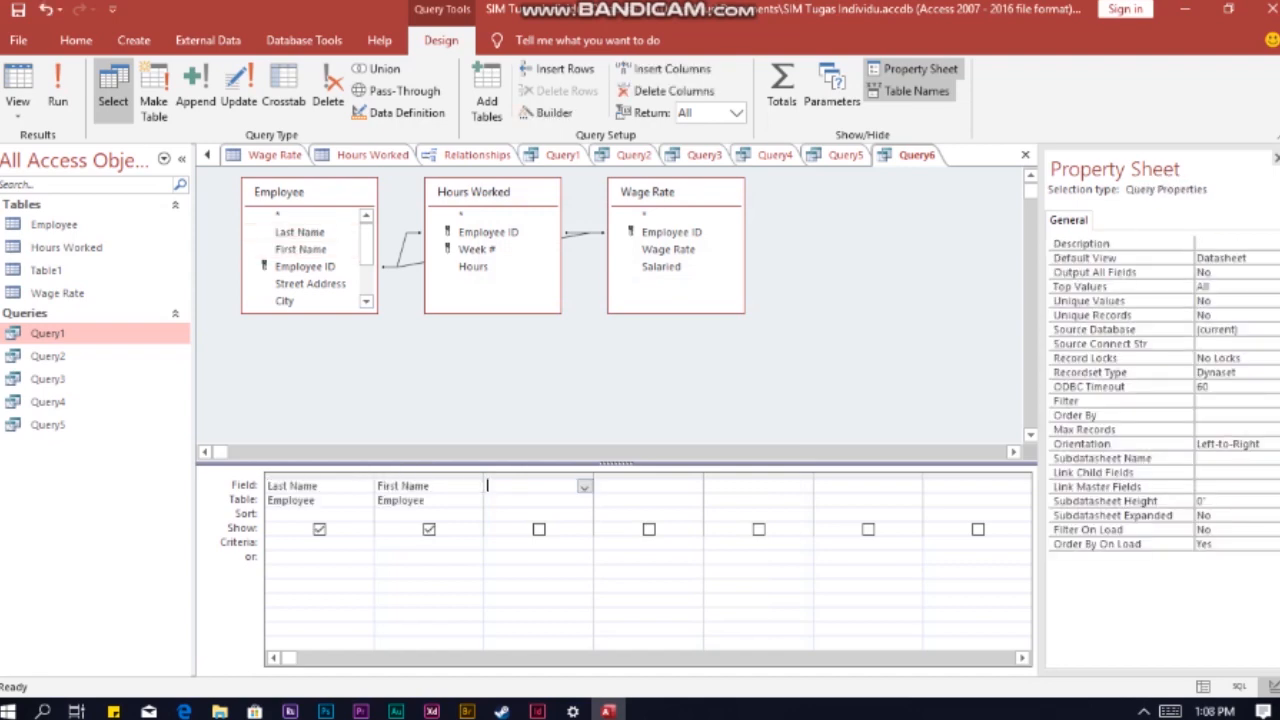
double_click(477, 249)
click(672, 486)
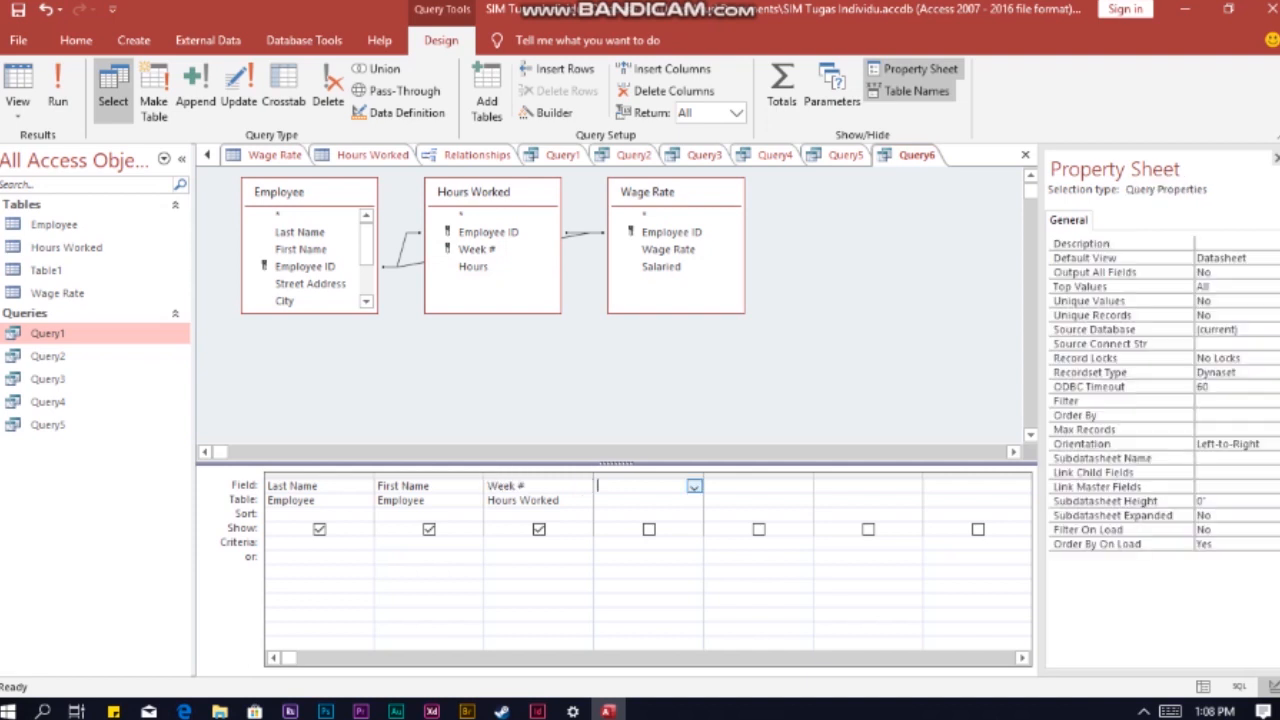
double_click(474, 267)
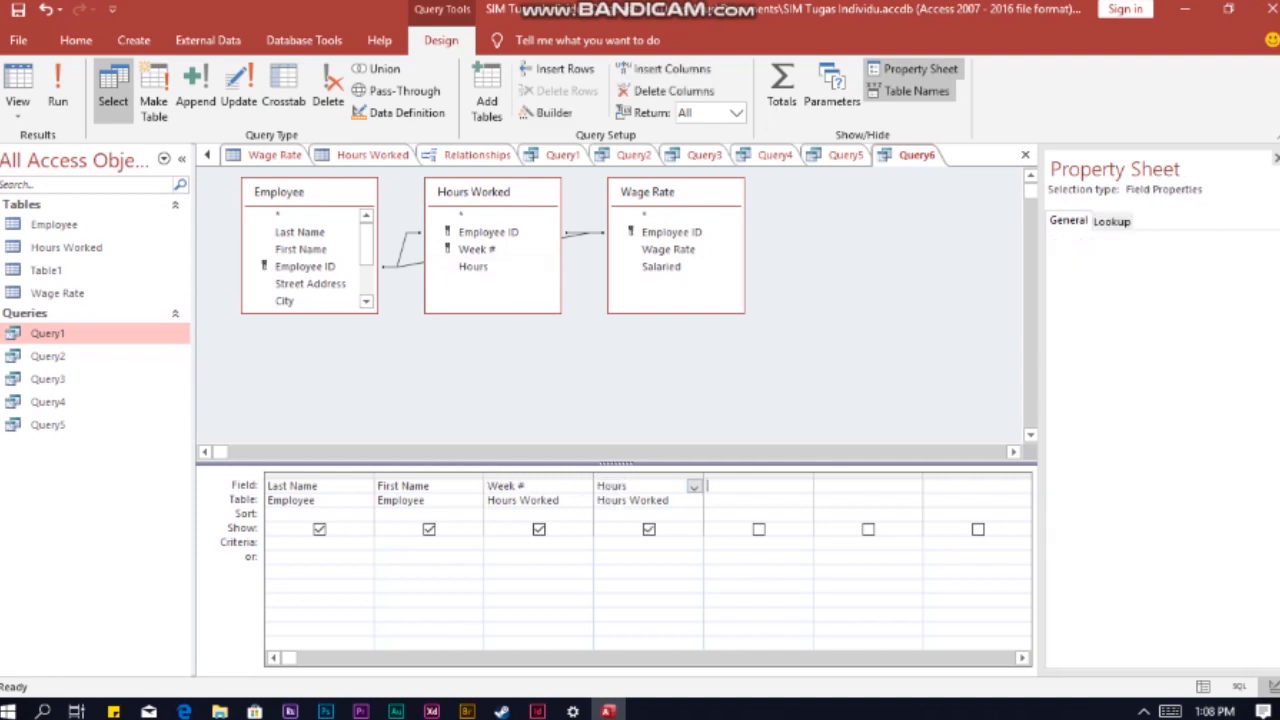
click(758, 486)
double_click(661, 267)
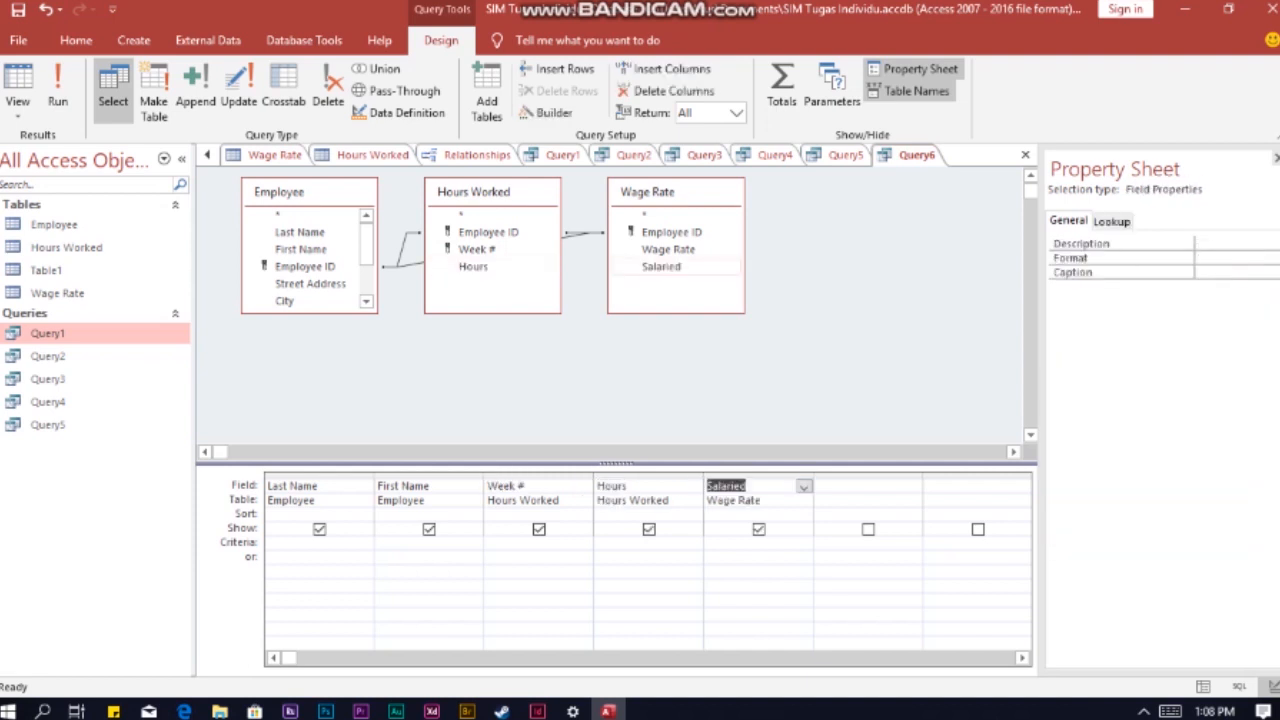
Step: Make the query ask for the week by setting the Week # criterion to [Enter Week Number Please]
click(537, 543)
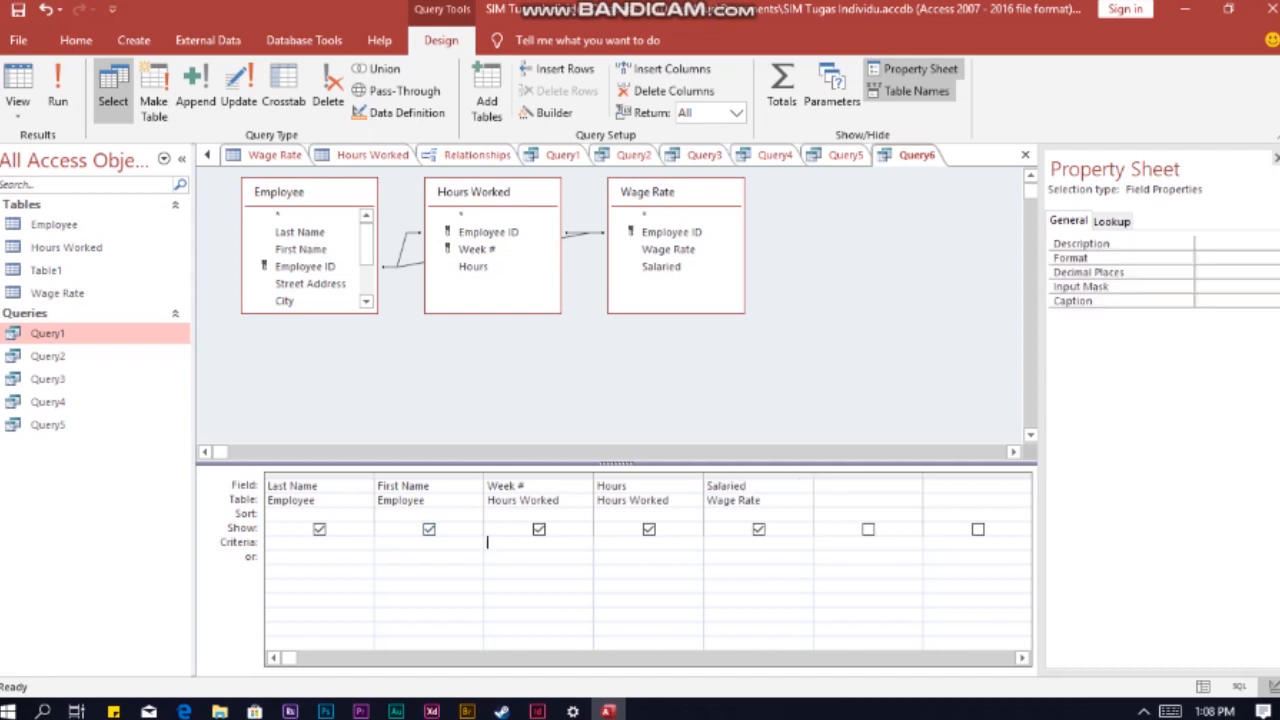
text([Enter Week Nume)
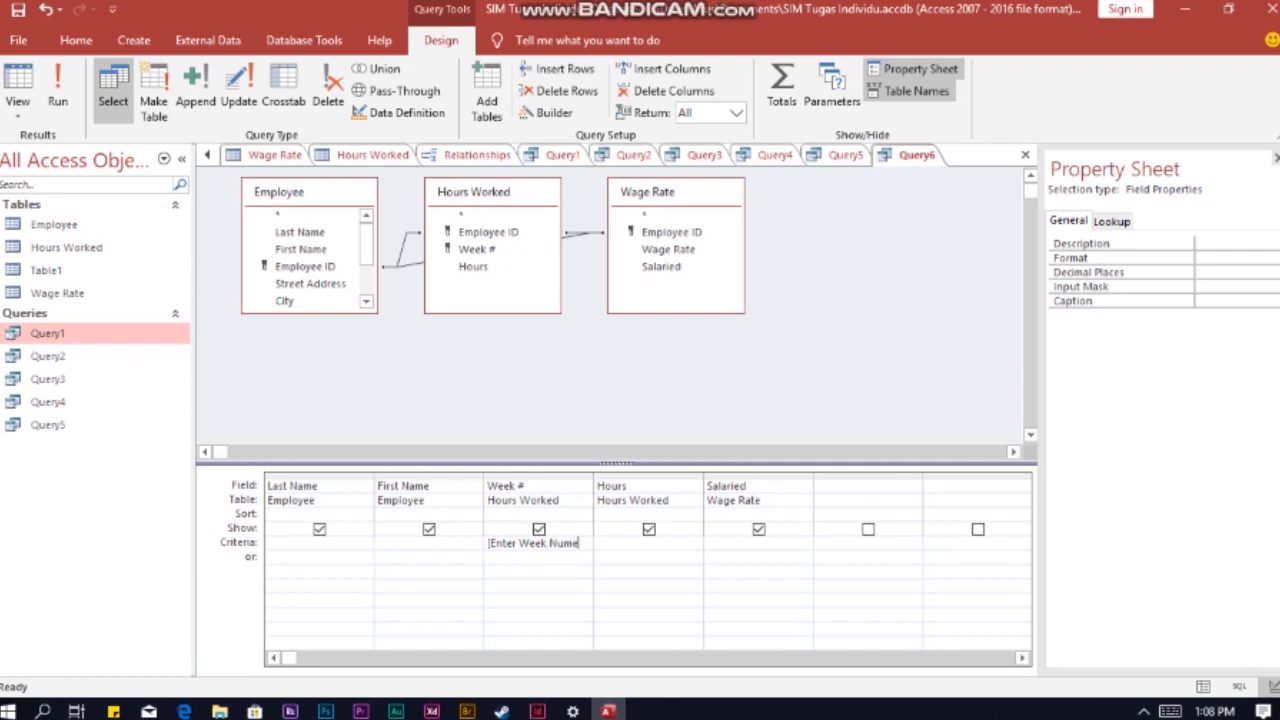
key(BackSpace)
text(ber Please])
Step: Leave the Salaried column out of the week-parameter query's results and set its criterion to No
click(759, 529)
click(757, 543)
text(no)
click(860, 543)
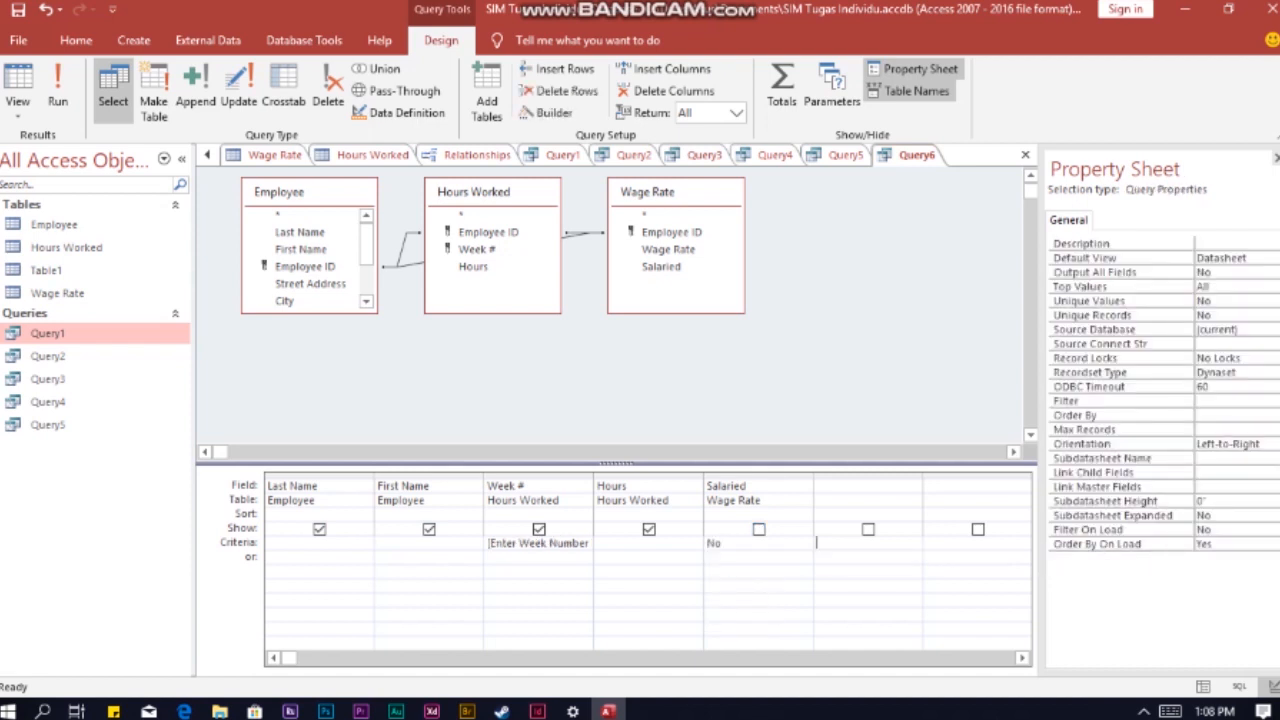
Step: Run the parameter query for week number 2 and save it as Query6
click(58, 95)
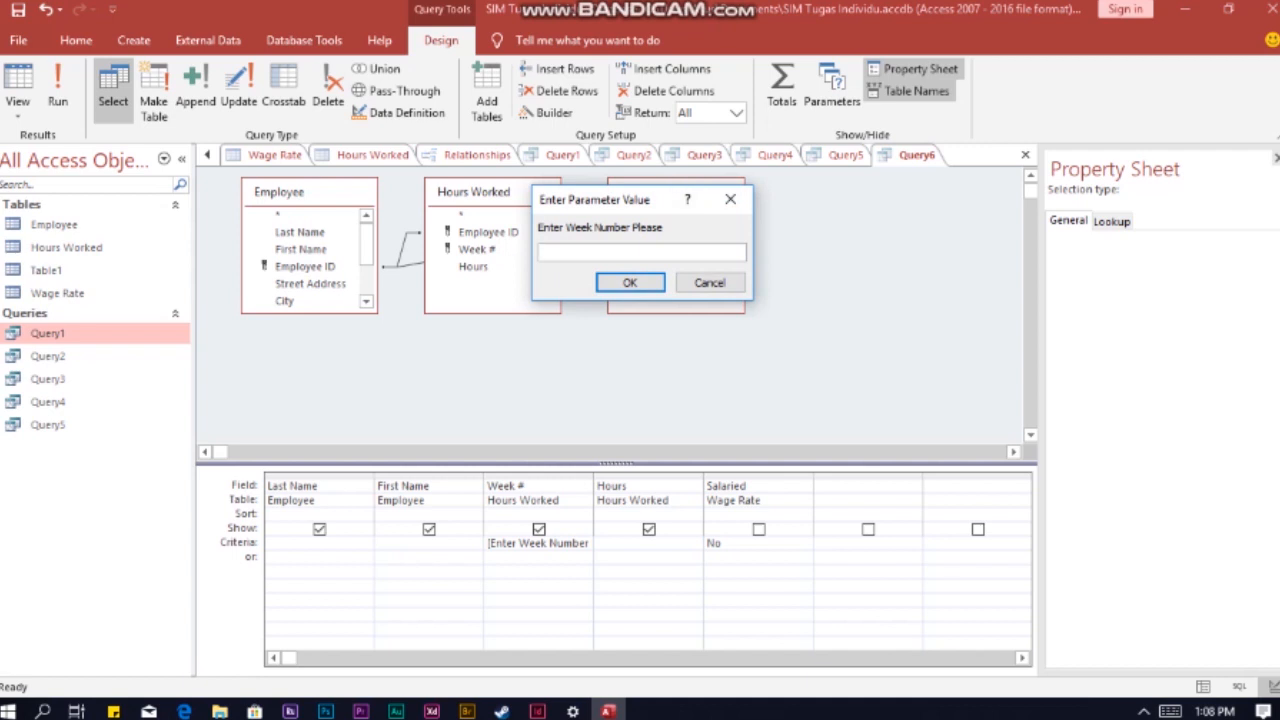
text(2)
key(Return)
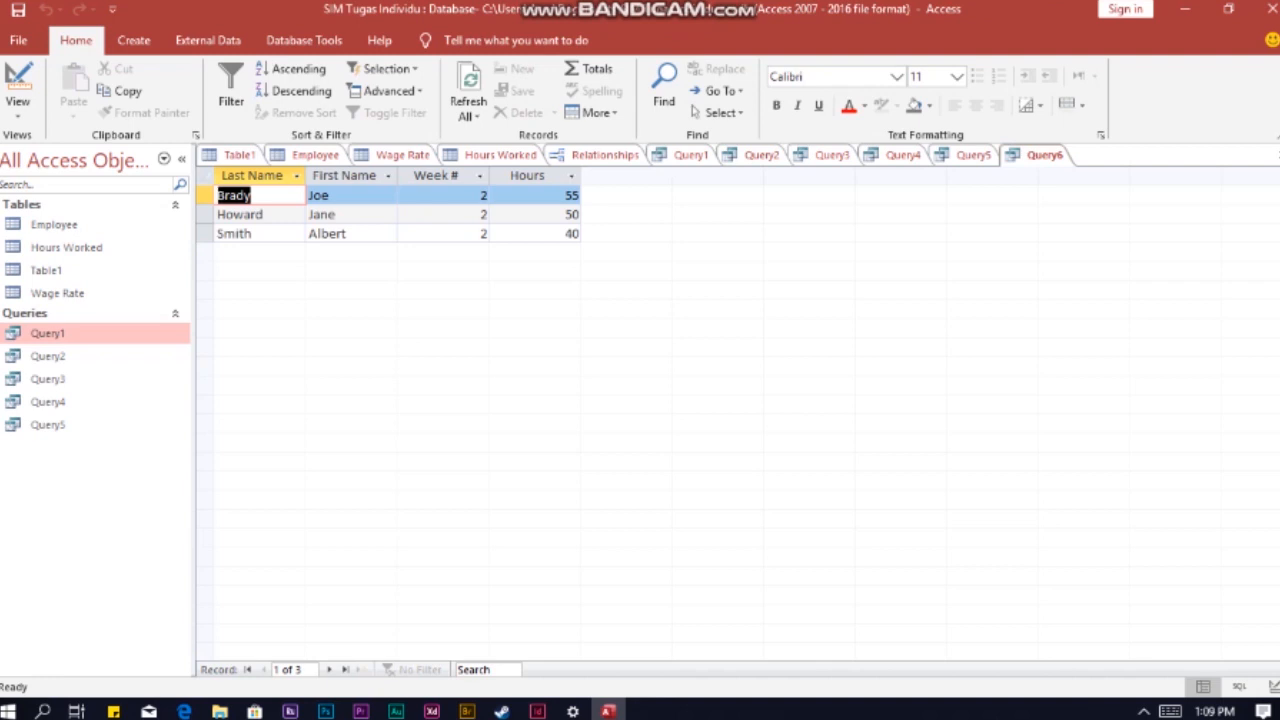
right_click(1044, 155)
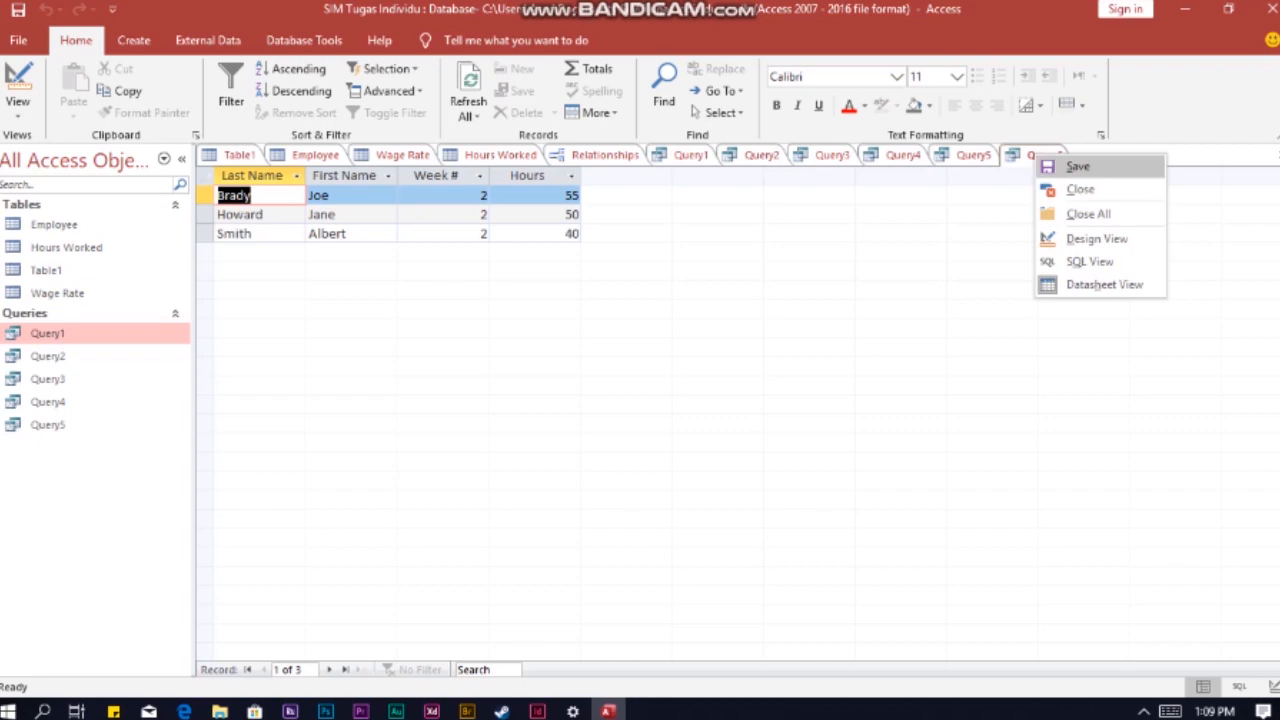
click(1078, 166)
key(Return)
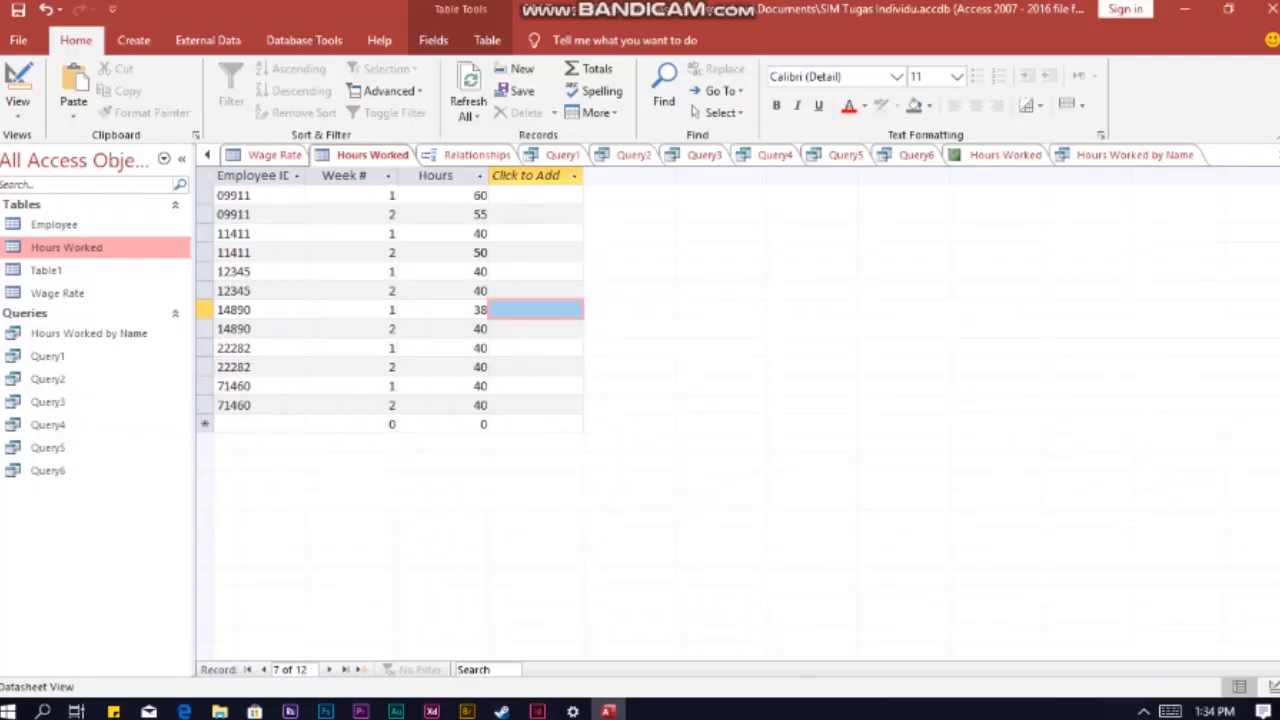
Step: Create a report from the Hours Worked table and group it on Employee ID
click(133, 40)
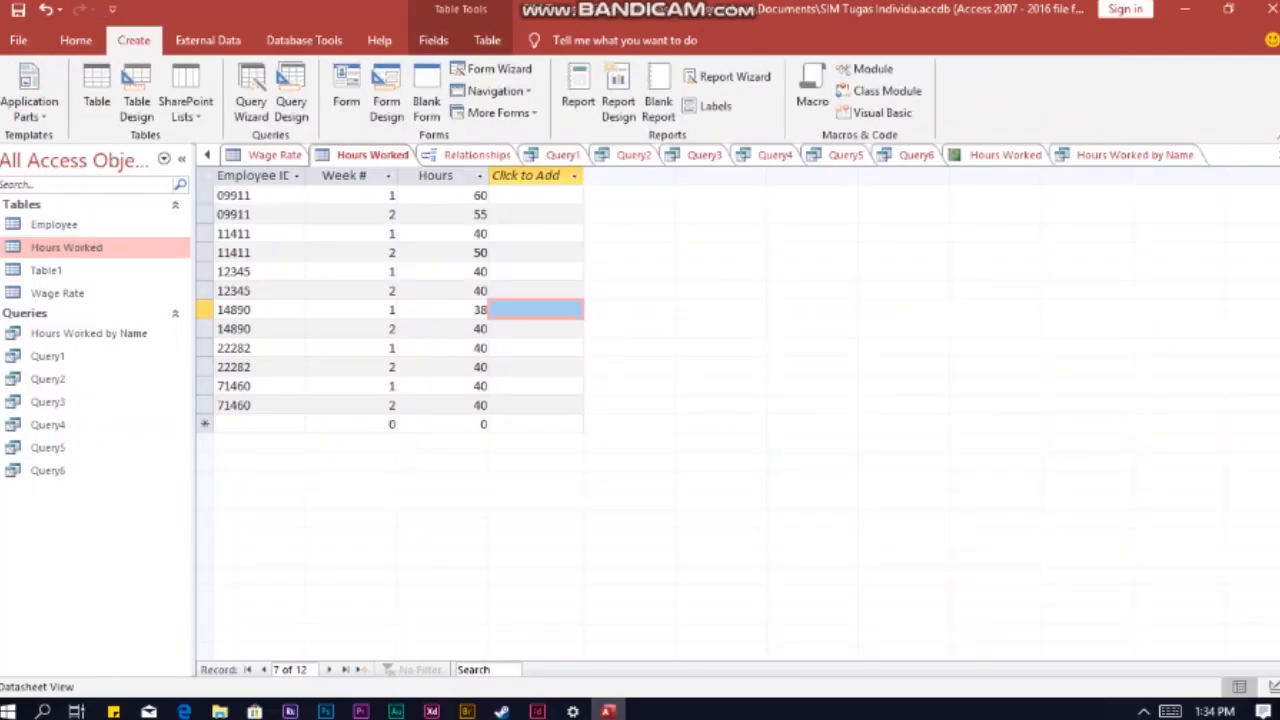
click(578, 95)
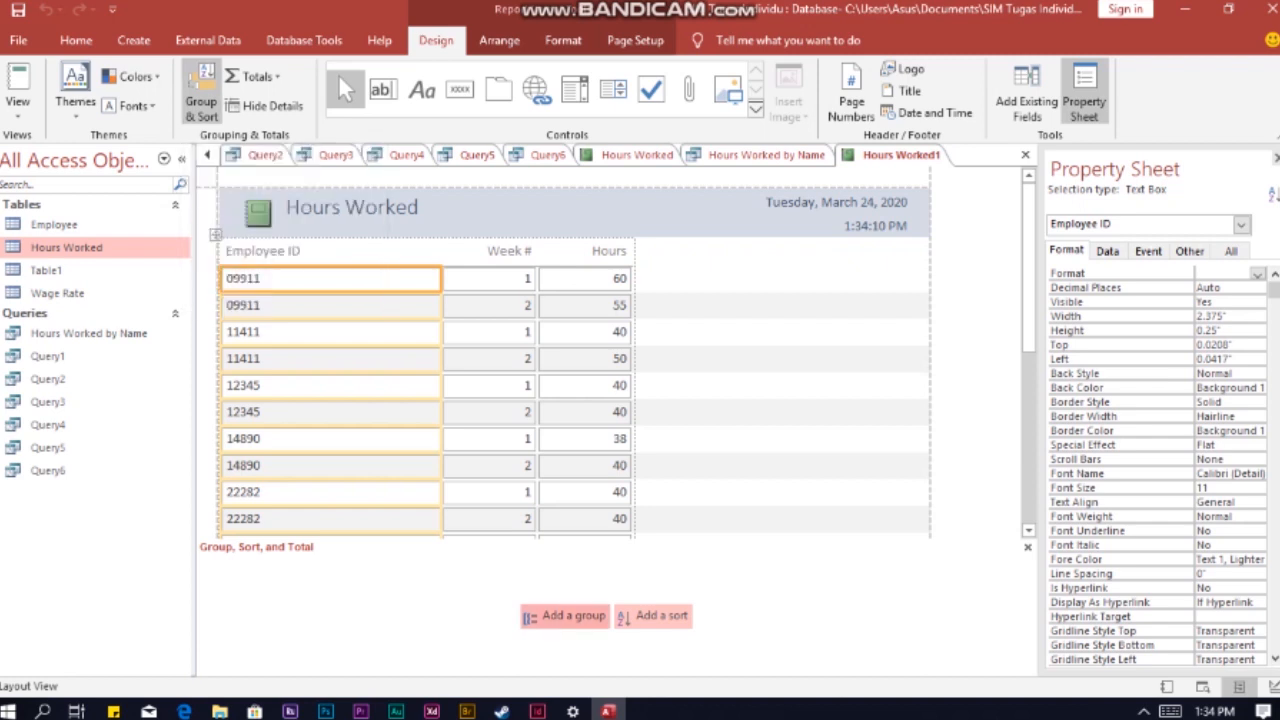
click(564, 615)
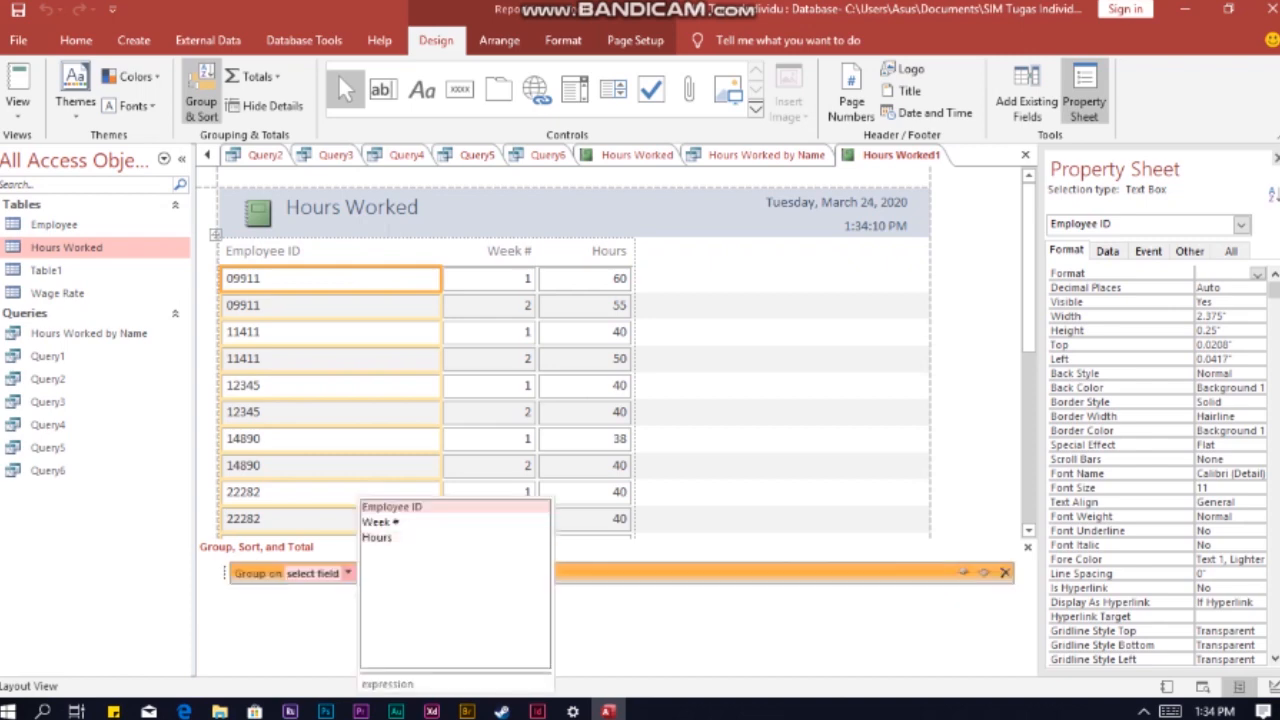
click(391, 506)
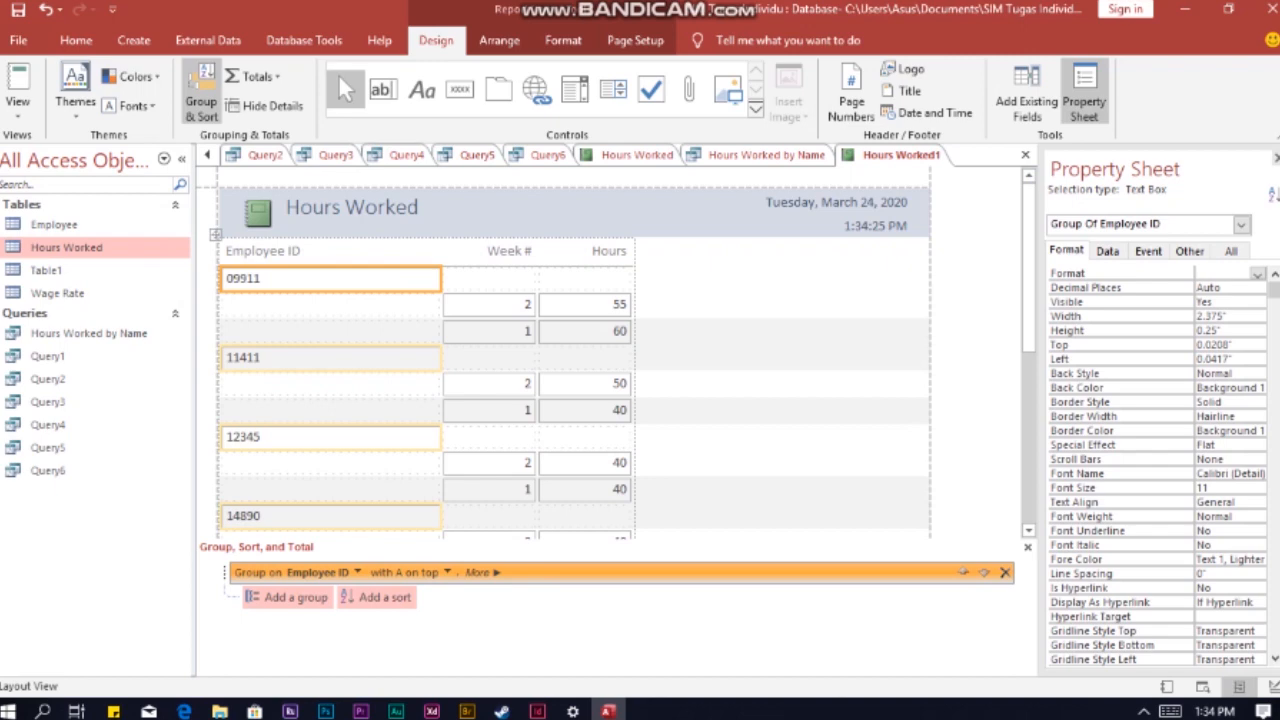
Step: Add a Sum total for the Hours column of the Hours Worked report
click(585, 305)
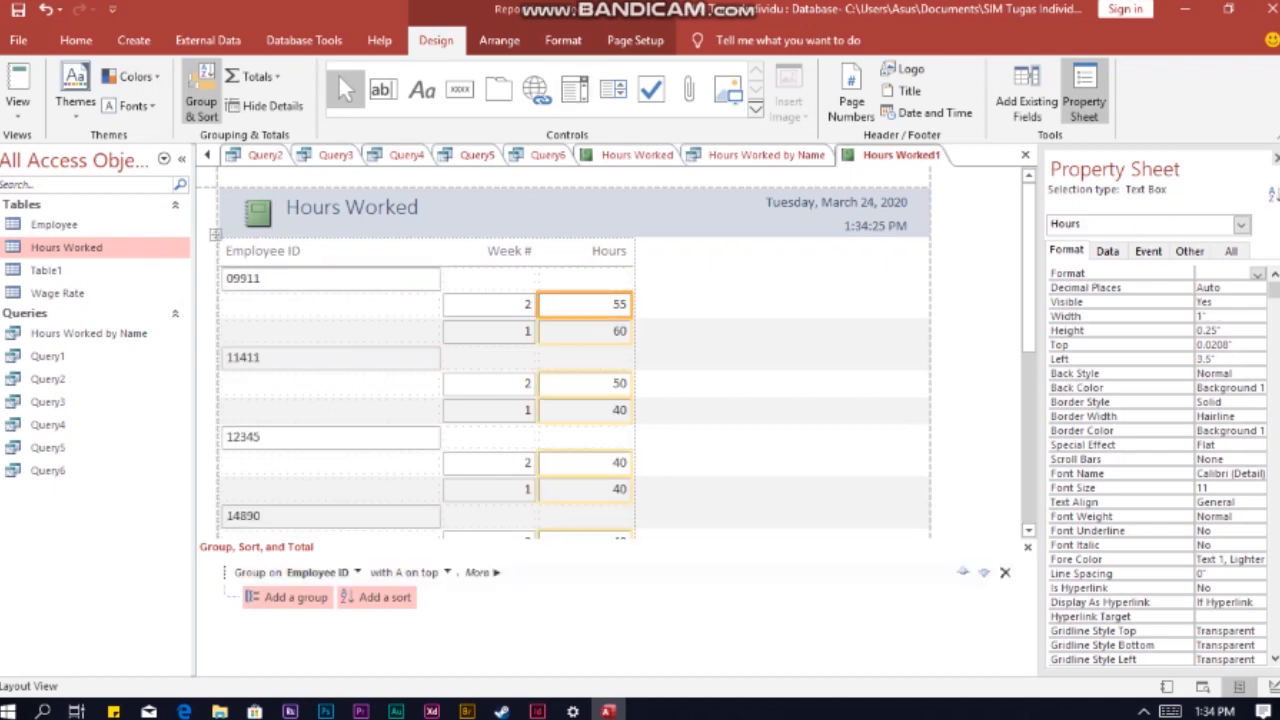
click(257, 76)
click(268, 97)
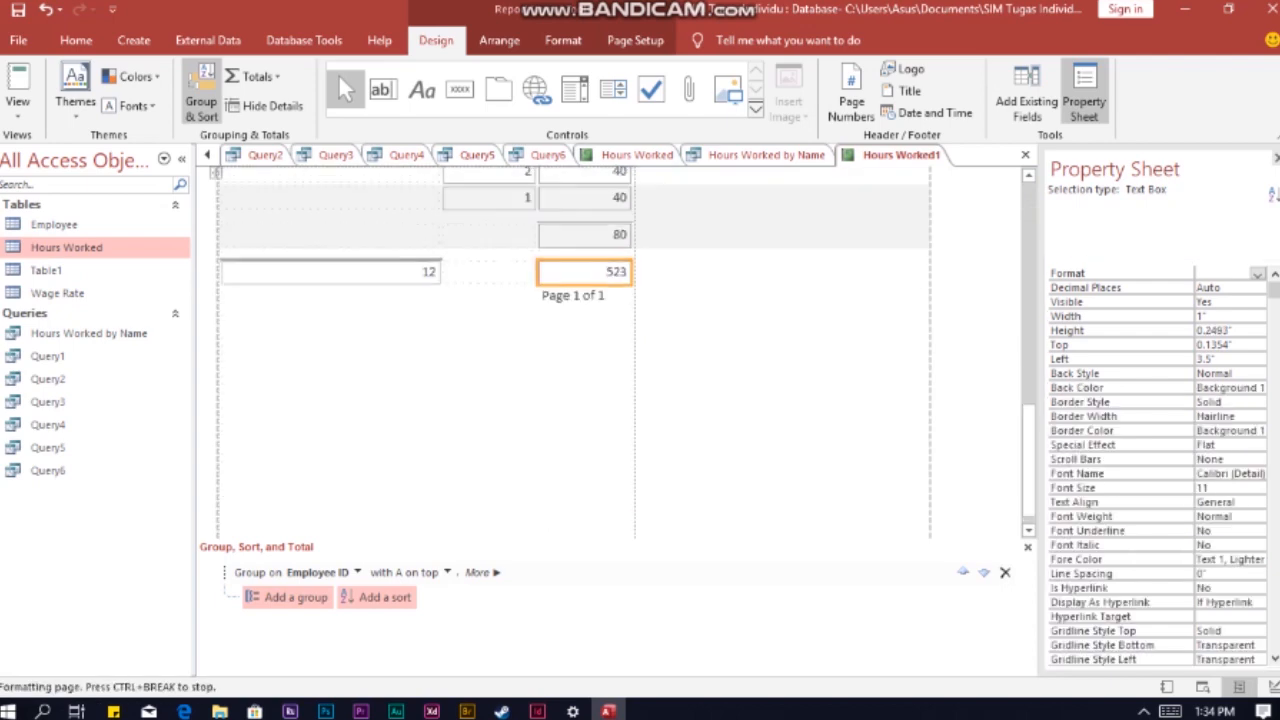
click(740, 279)
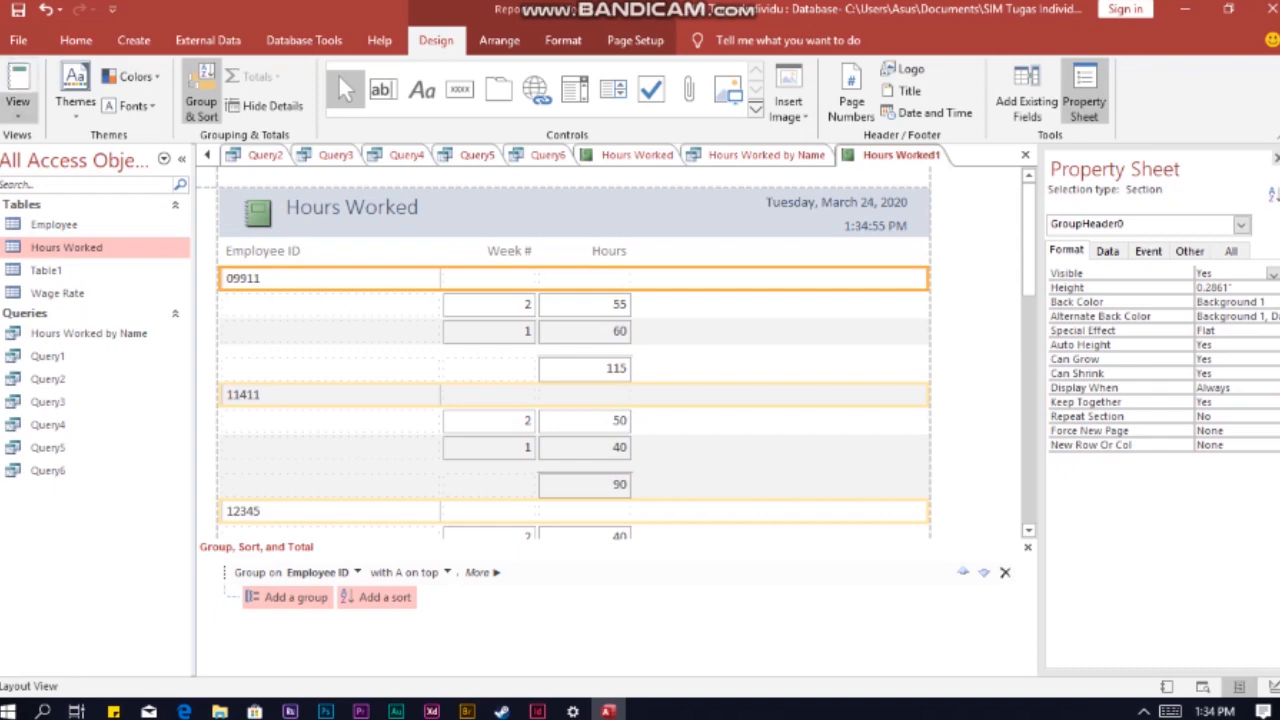
Step: Check the grouped Hours Worked report and its totals in print preview, and return to the layout
click(18, 110)
click(79, 190)
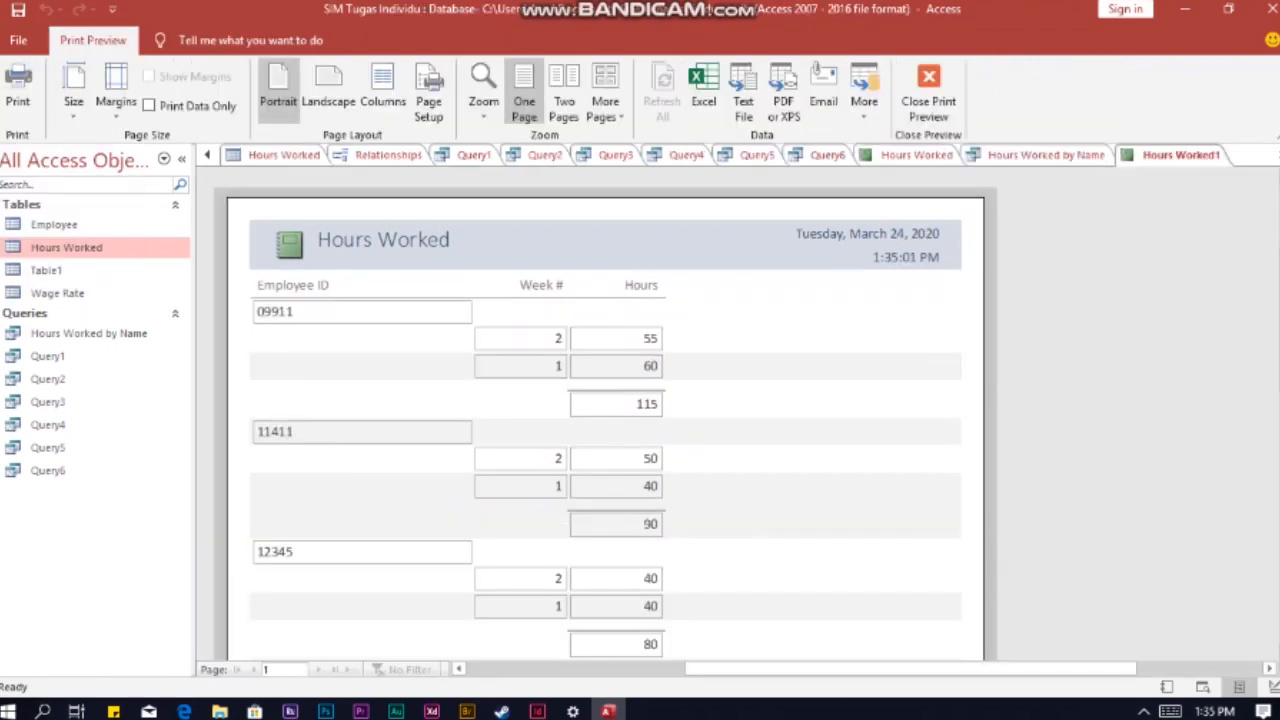
scroll(606, 413, down, 3)
scroll(606, 413, down, 6)
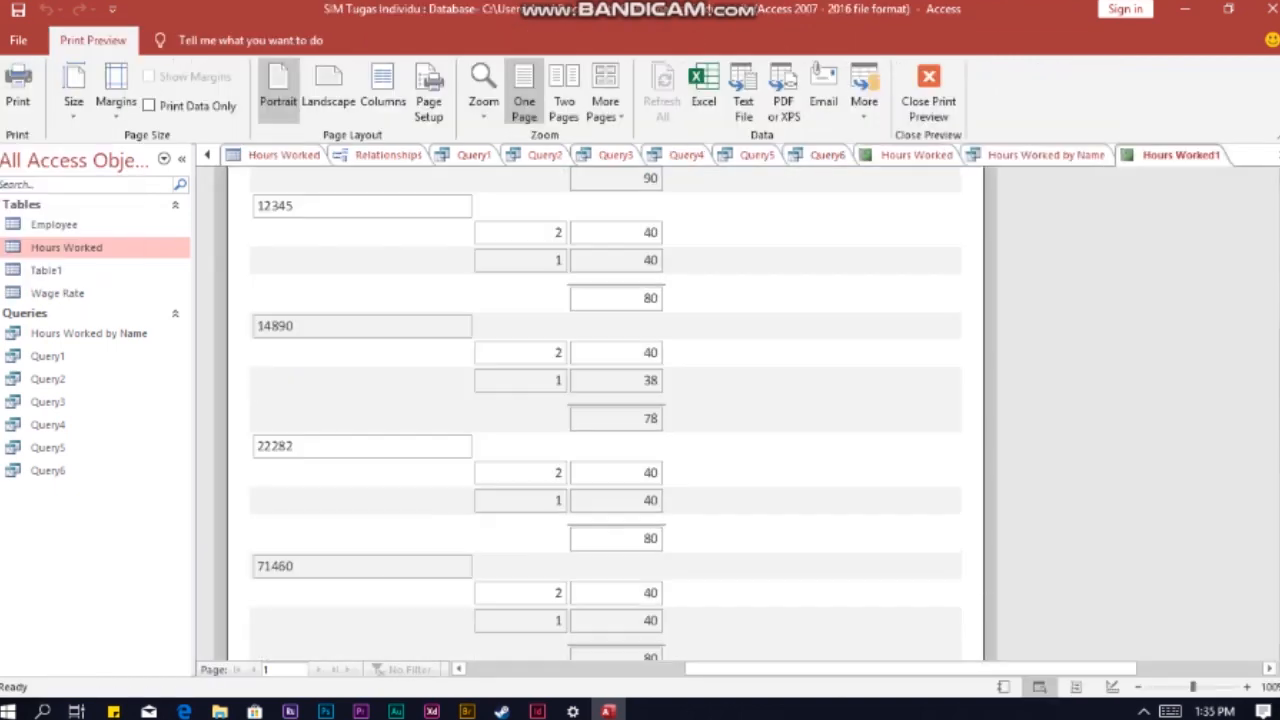
scroll(606, 413, up, 4)
scroll(606, 413, up, 7)
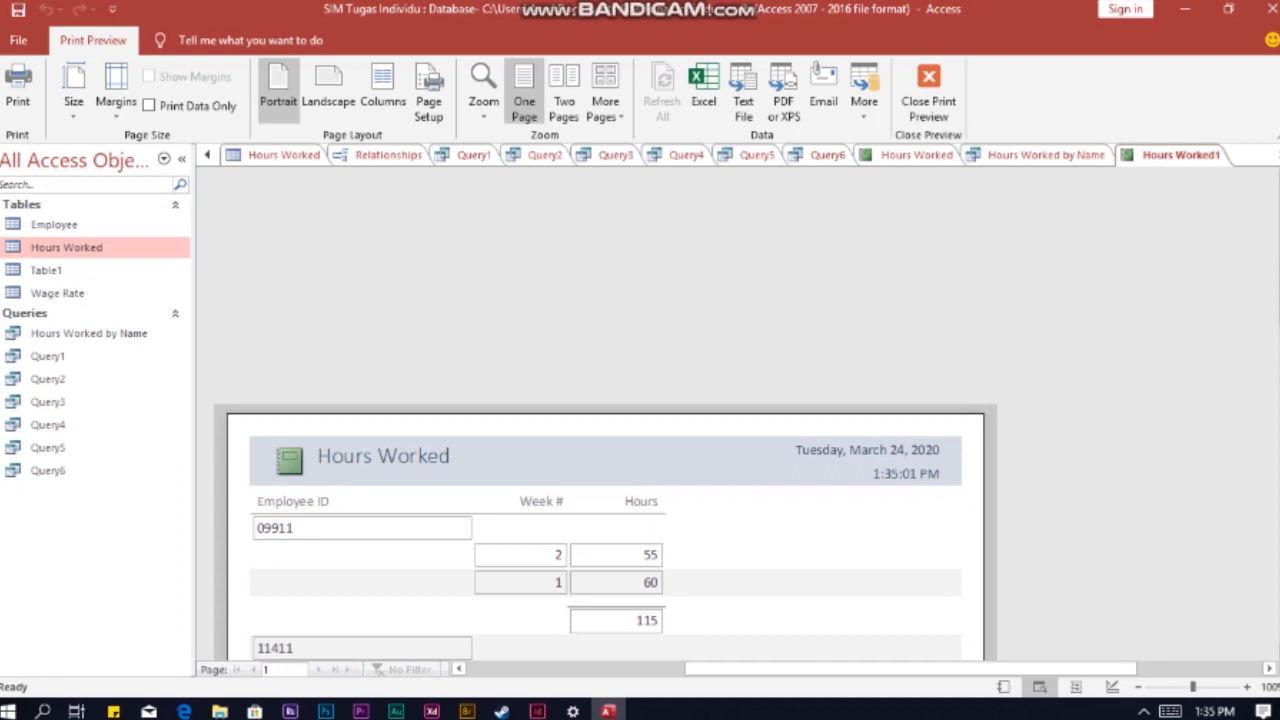
click(928, 90)
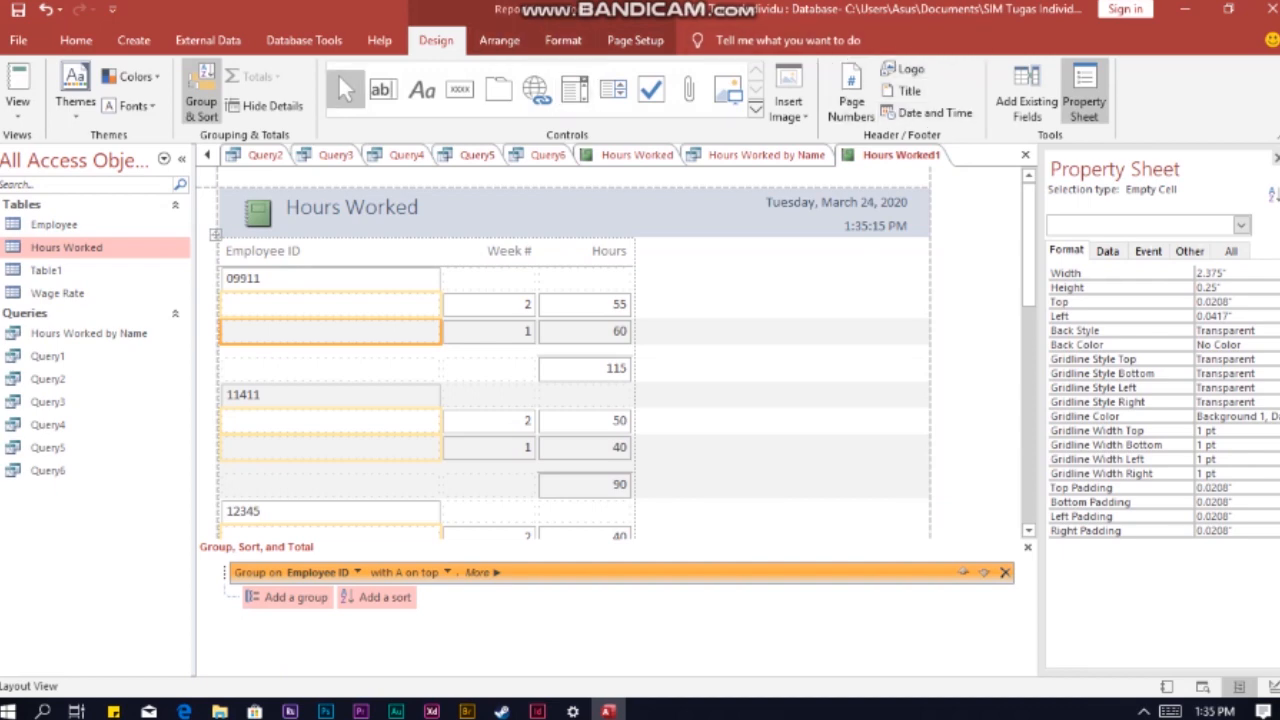
click(903, 69)
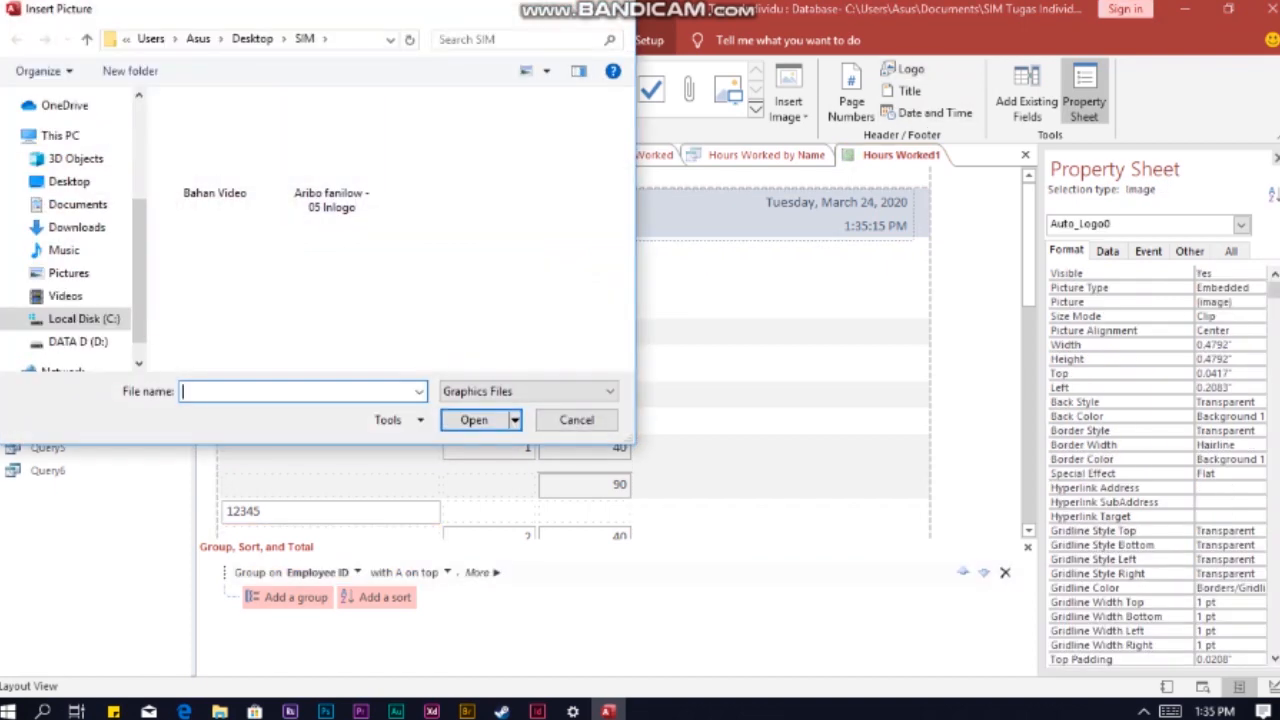
click(332, 155)
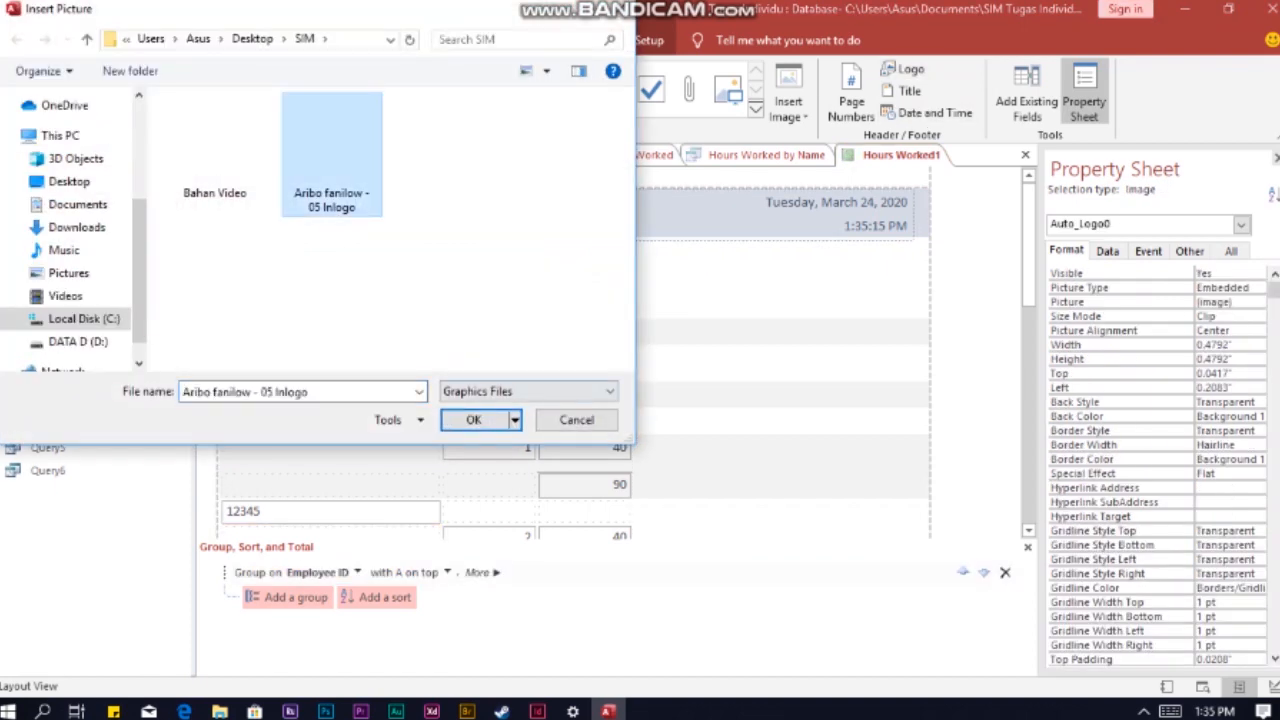
key(Return)
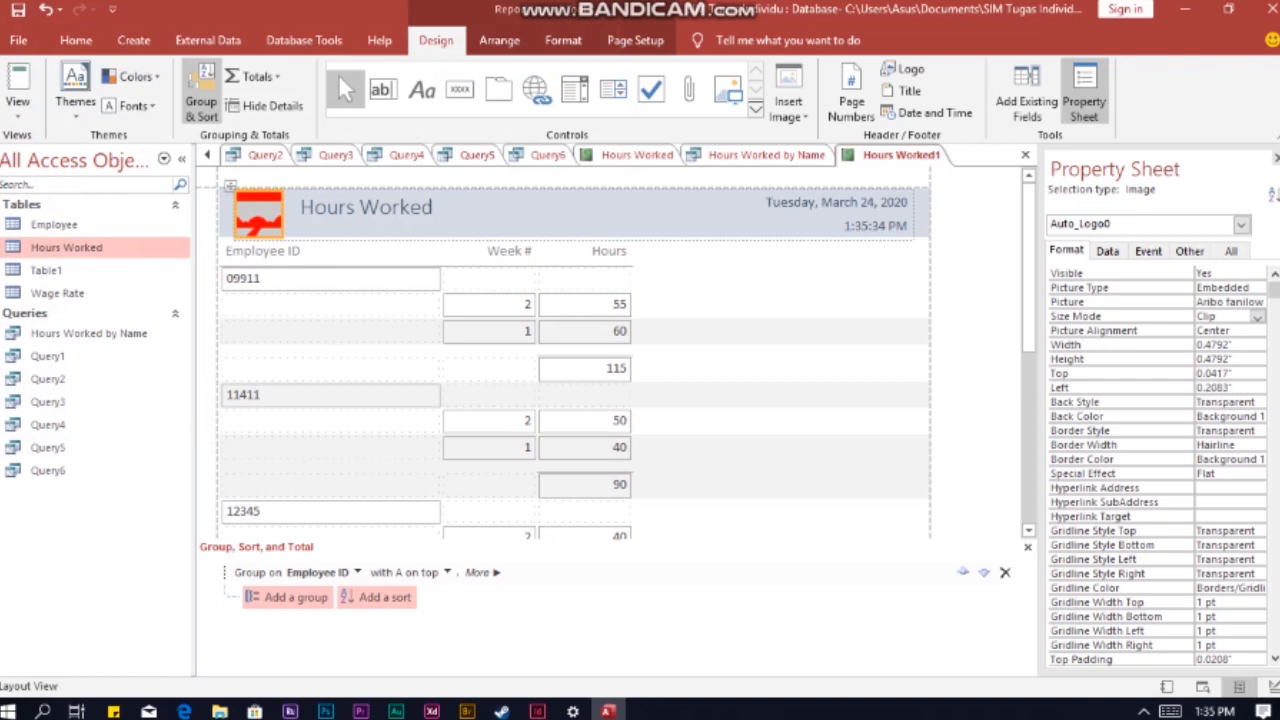
Step: Set the header logo's Size Mode property to Stretch
right_click(272, 215)
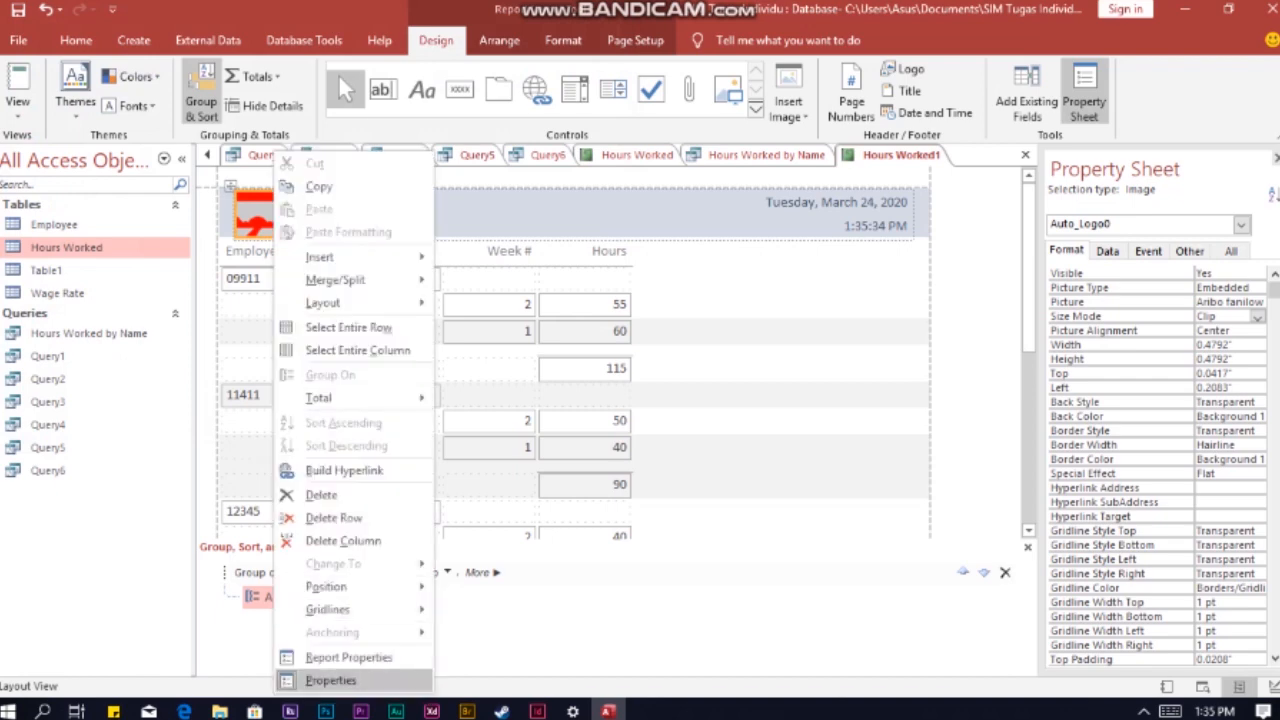
click(330, 680)
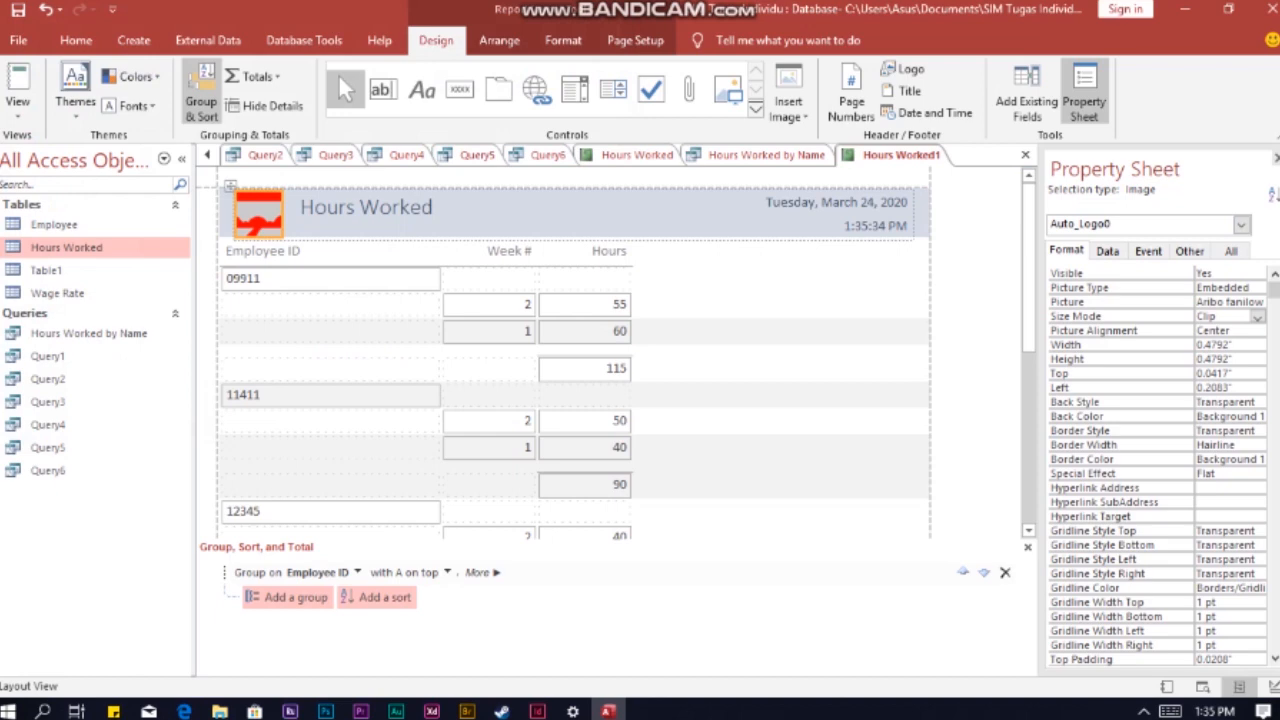
click(1257, 316)
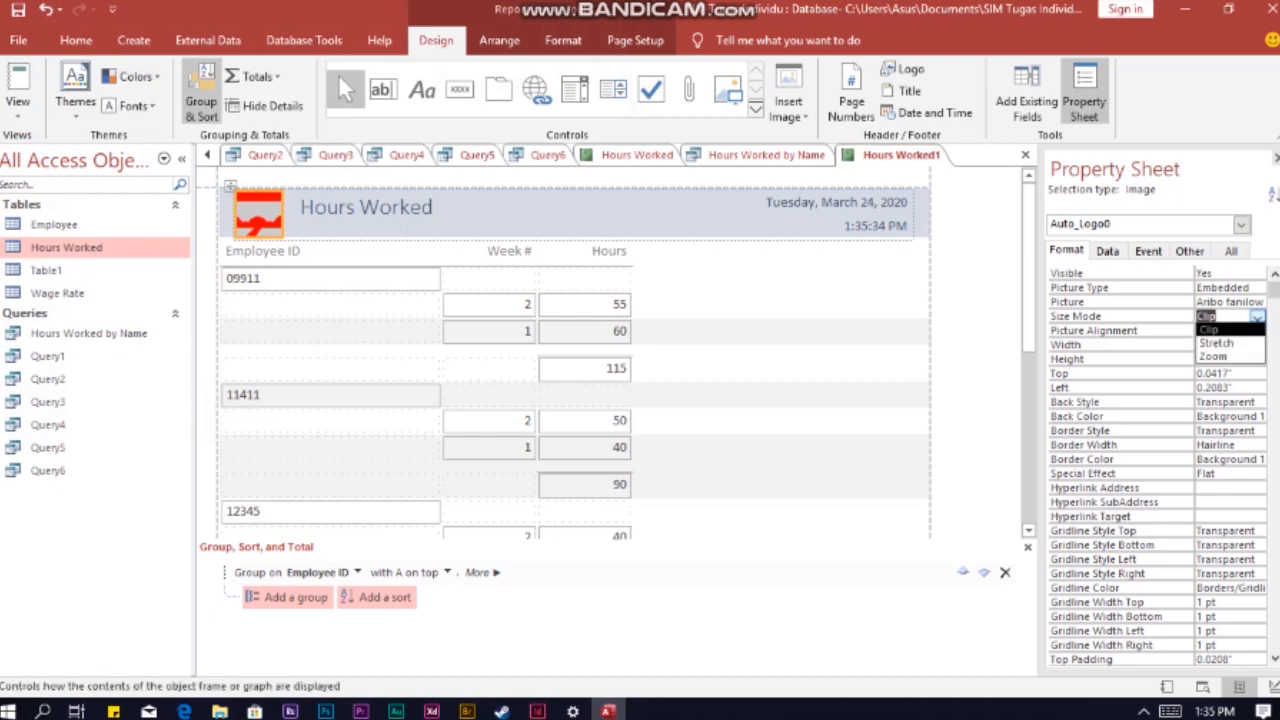
click(1217, 343)
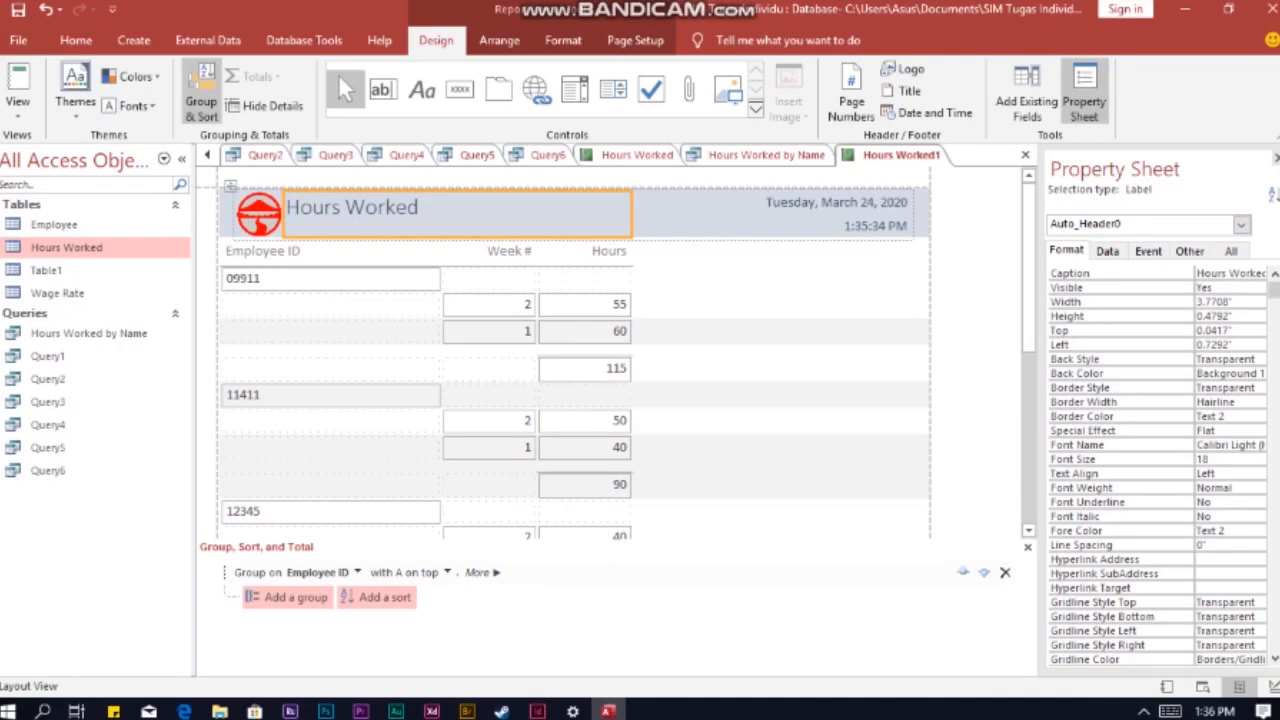
click(420, 208)
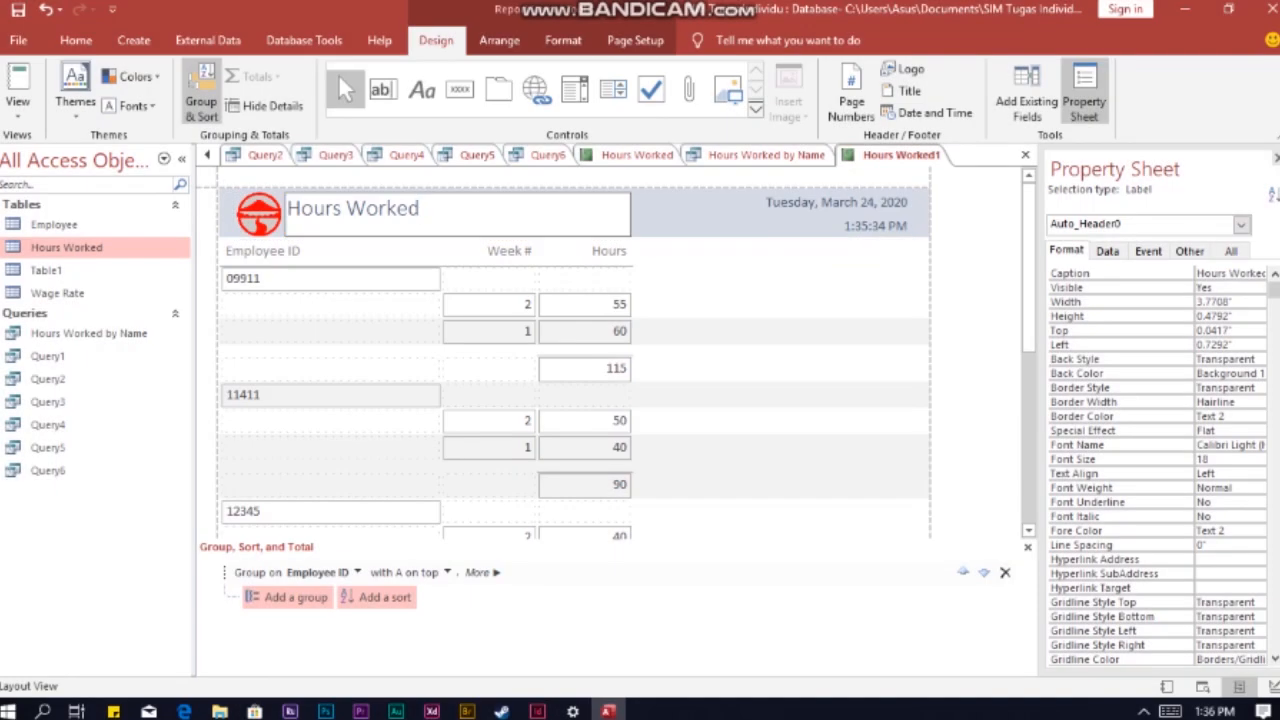
click(771, 226)
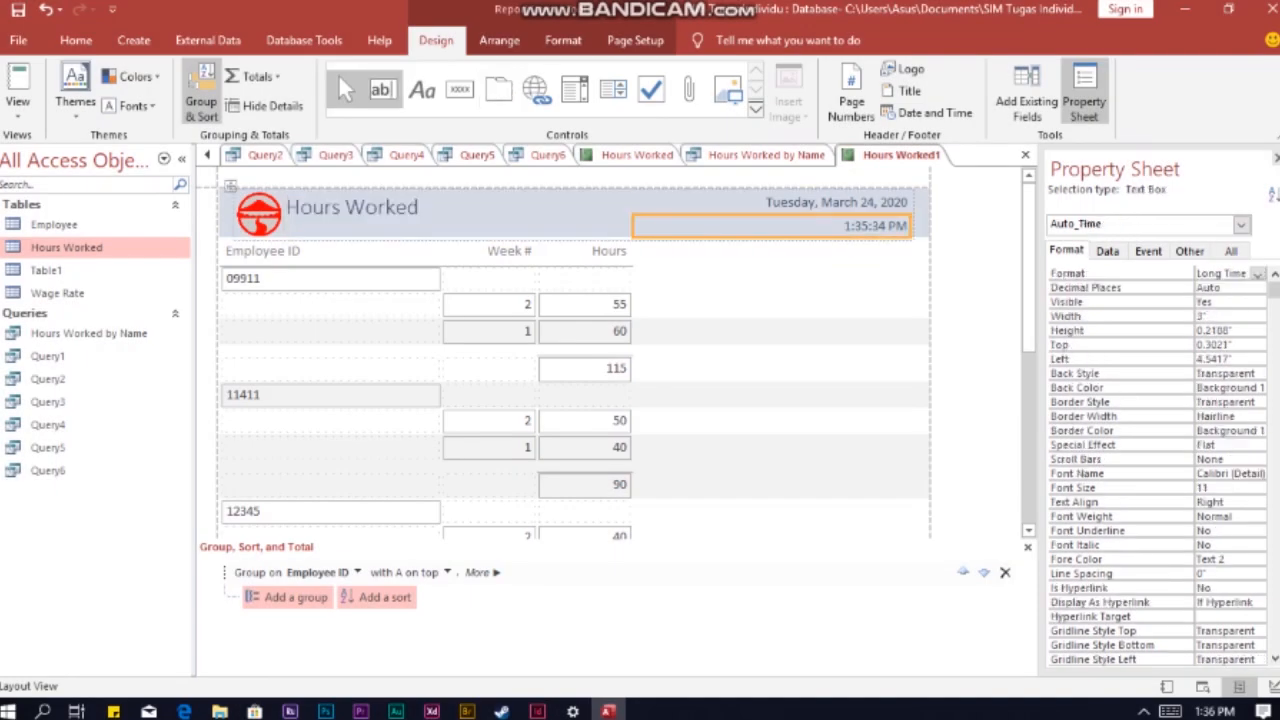
Step: Start a new query in Design View with the Employee and Hours Worked tables
click(133, 40)
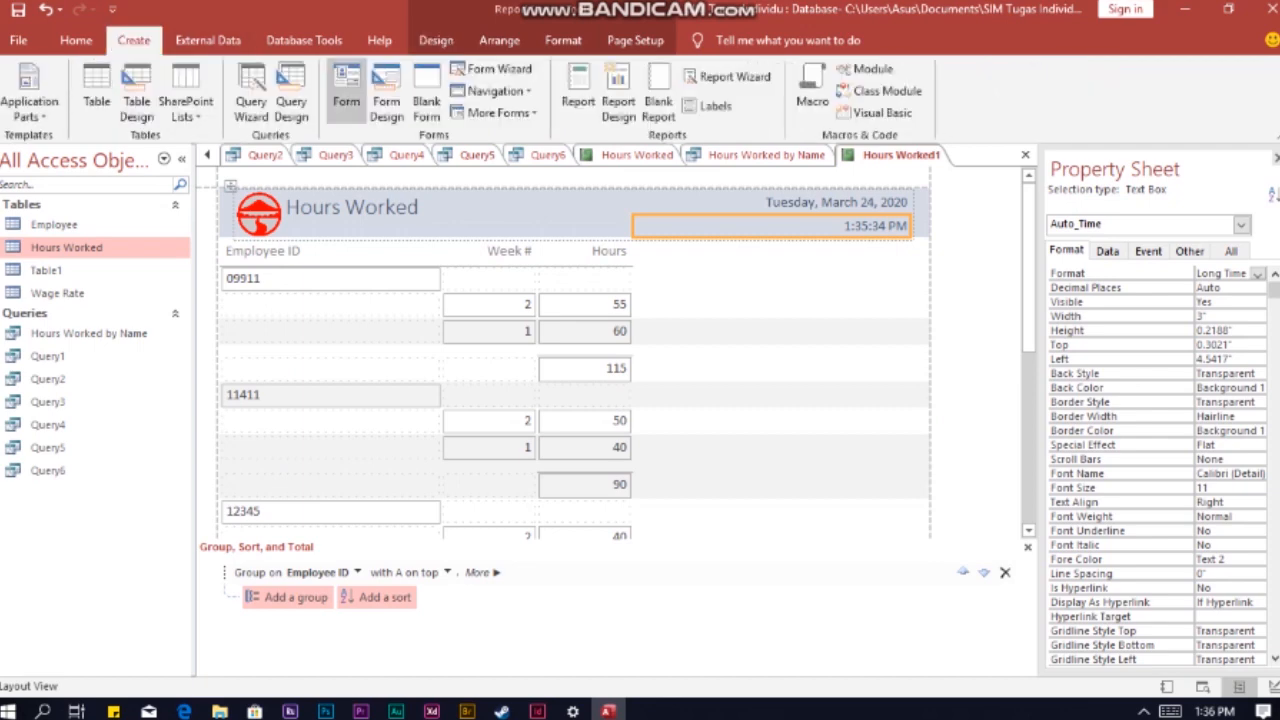
click(291, 90)
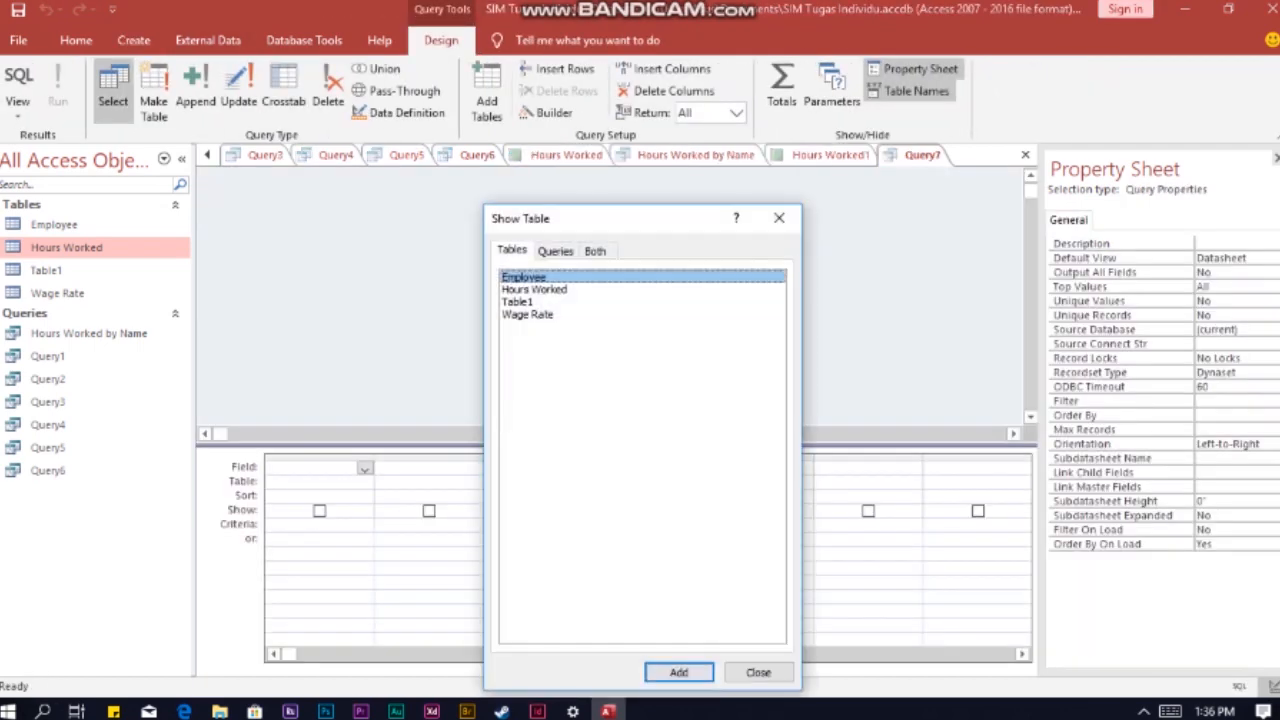
ctrl+click(534, 290)
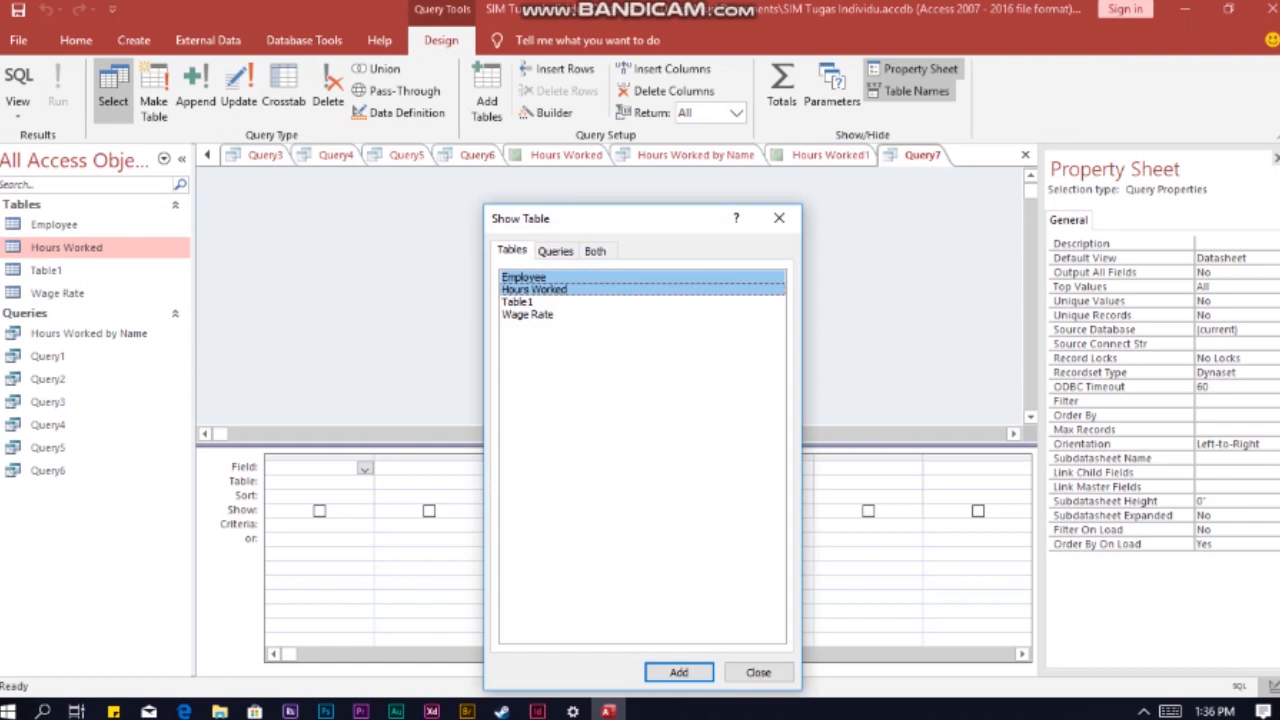
click(679, 672)
click(758, 672)
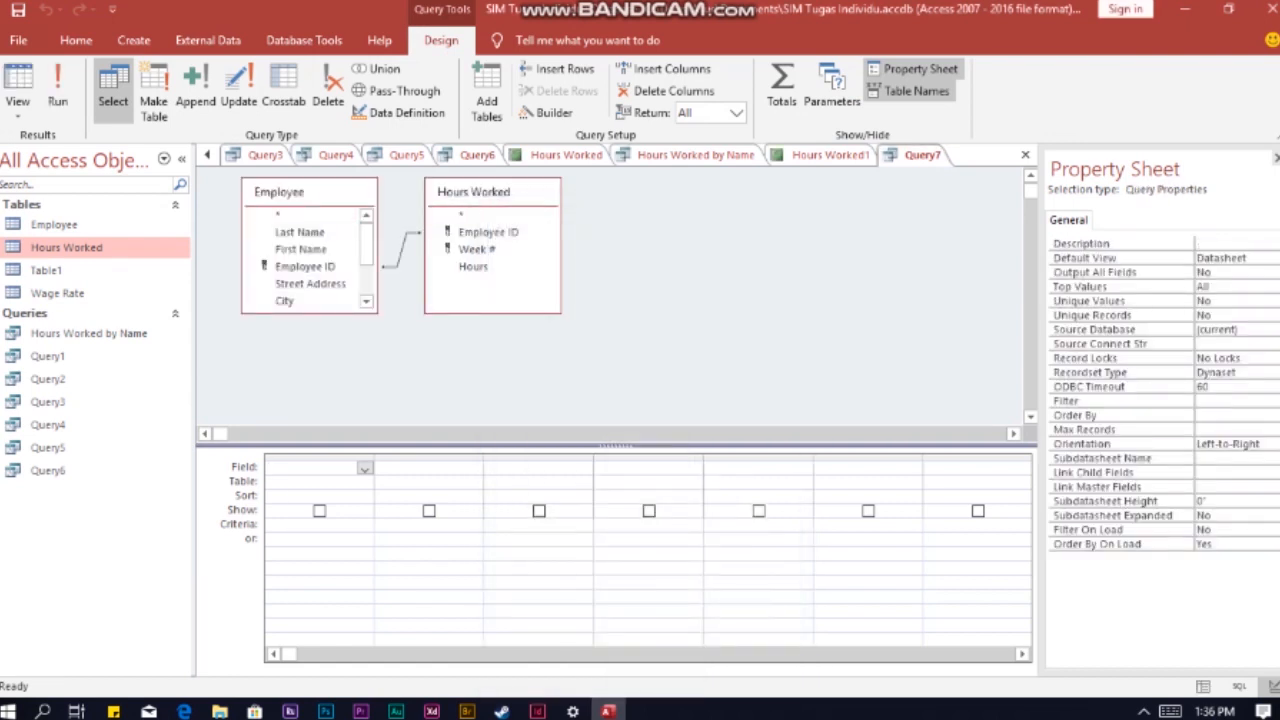
Step: Add Last Name and First Name from Employee plus Week # and Hours from Hours Worked, and run the query
double_click(300, 232)
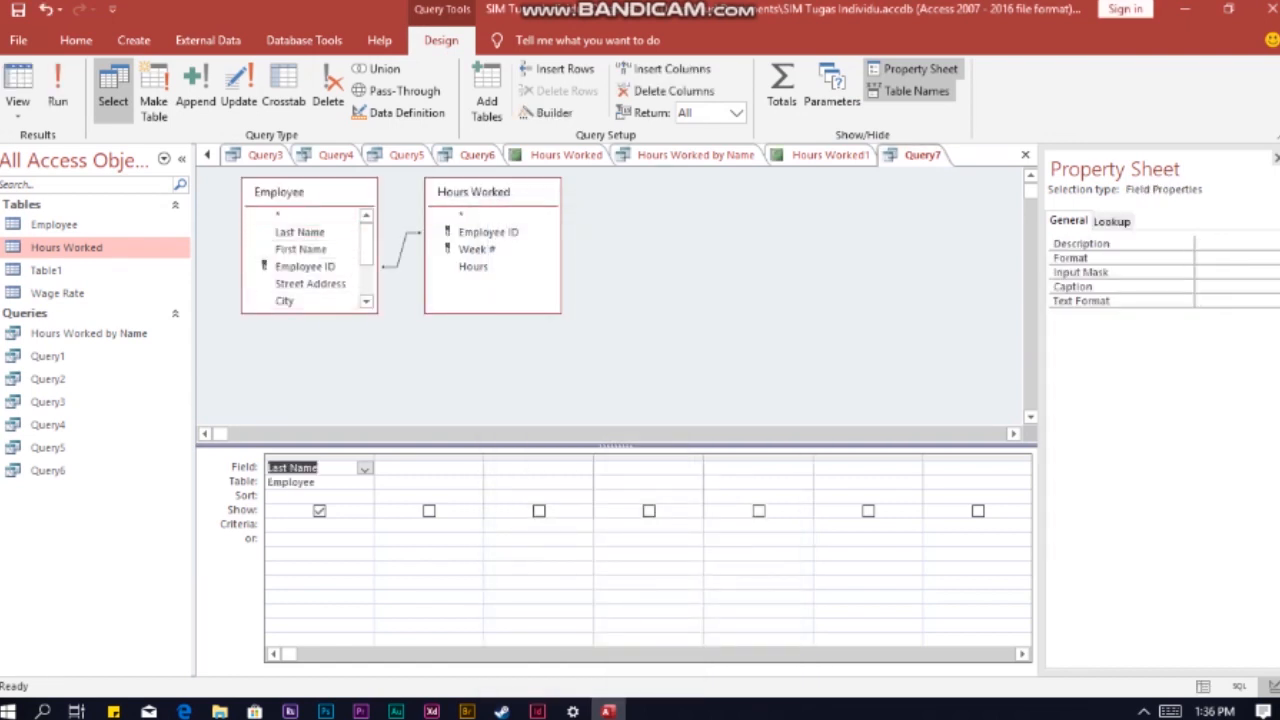
double_click(300, 249)
double_click(476, 249)
double_click(473, 266)
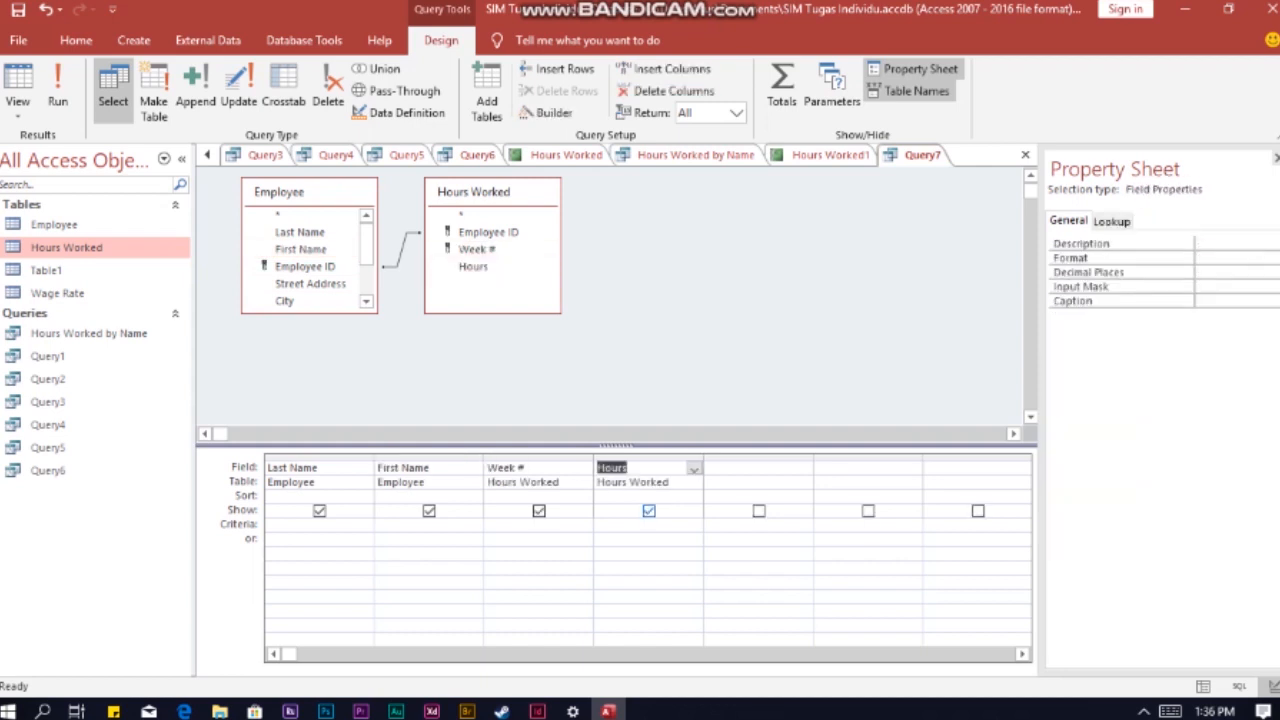
click(57, 100)
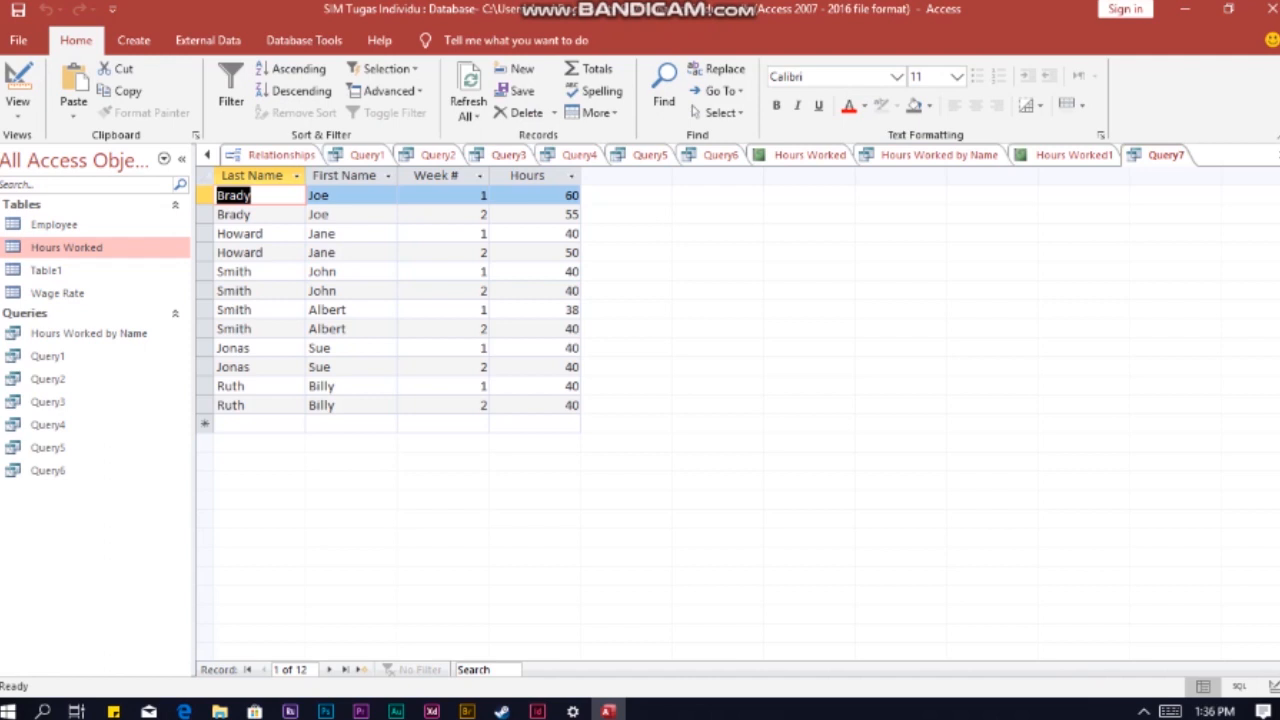
Step: Save the query under the name Hours Worked By Namee
right_click(1165, 155)
click(1200, 166)
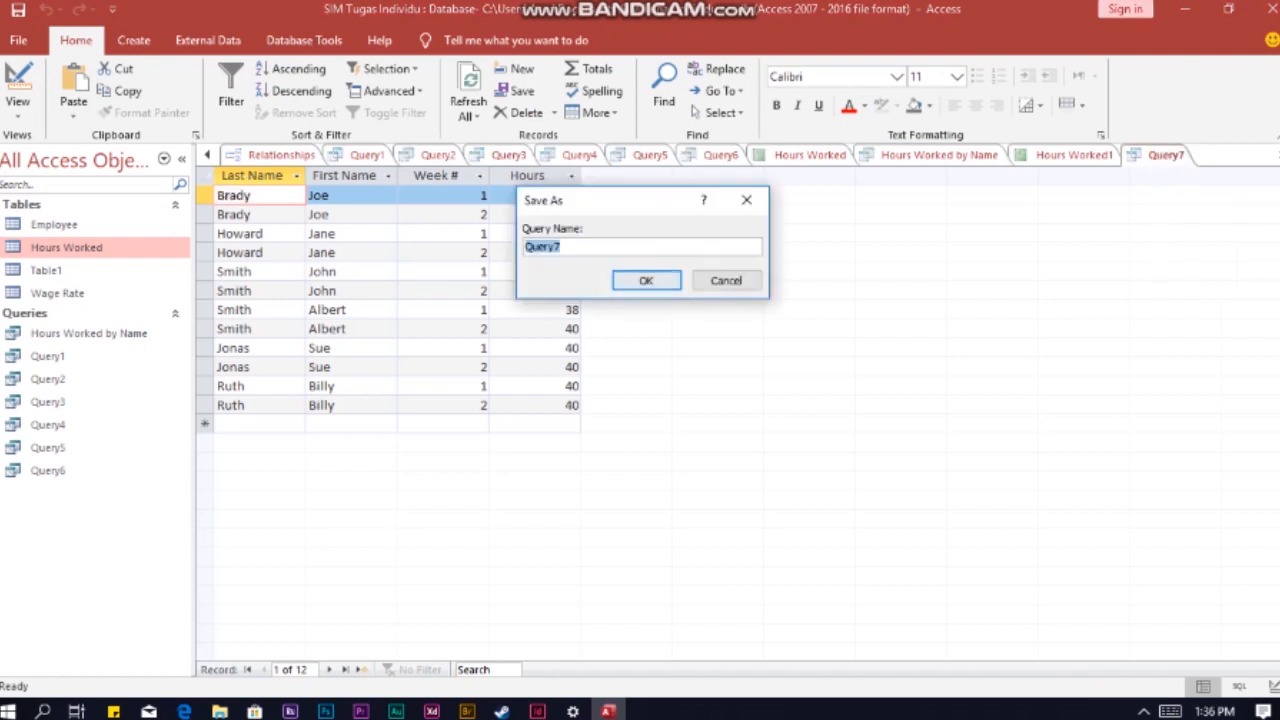
text(Hours Worked By Na)
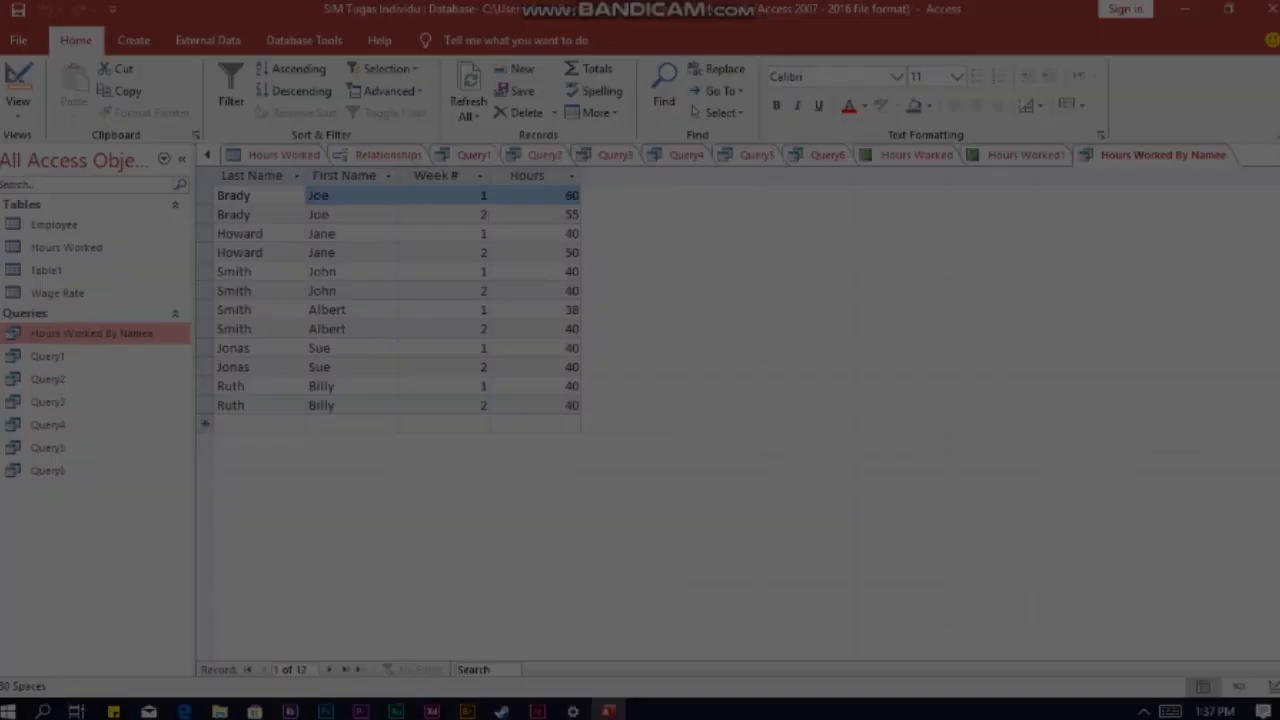
Step: Create a report from the Hours Worked By Namee query and group it on Last Name
click(133, 40)
click(578, 92)
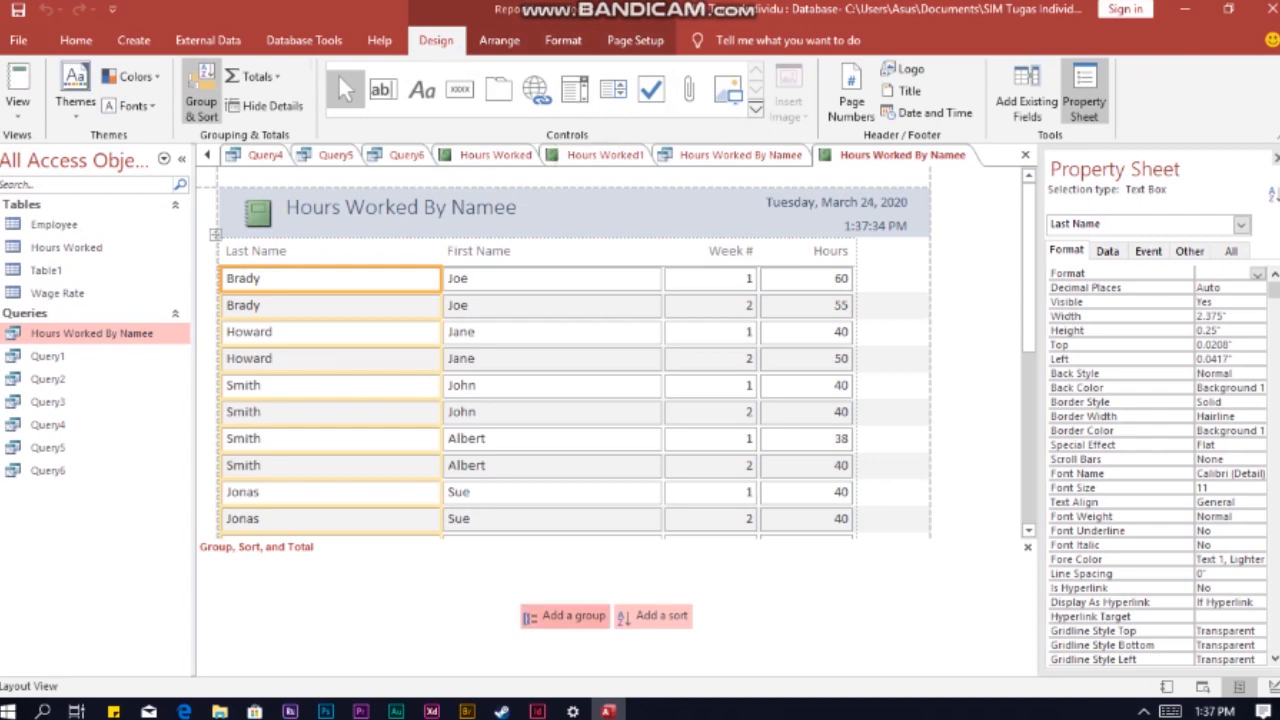
click(565, 615)
click(390, 503)
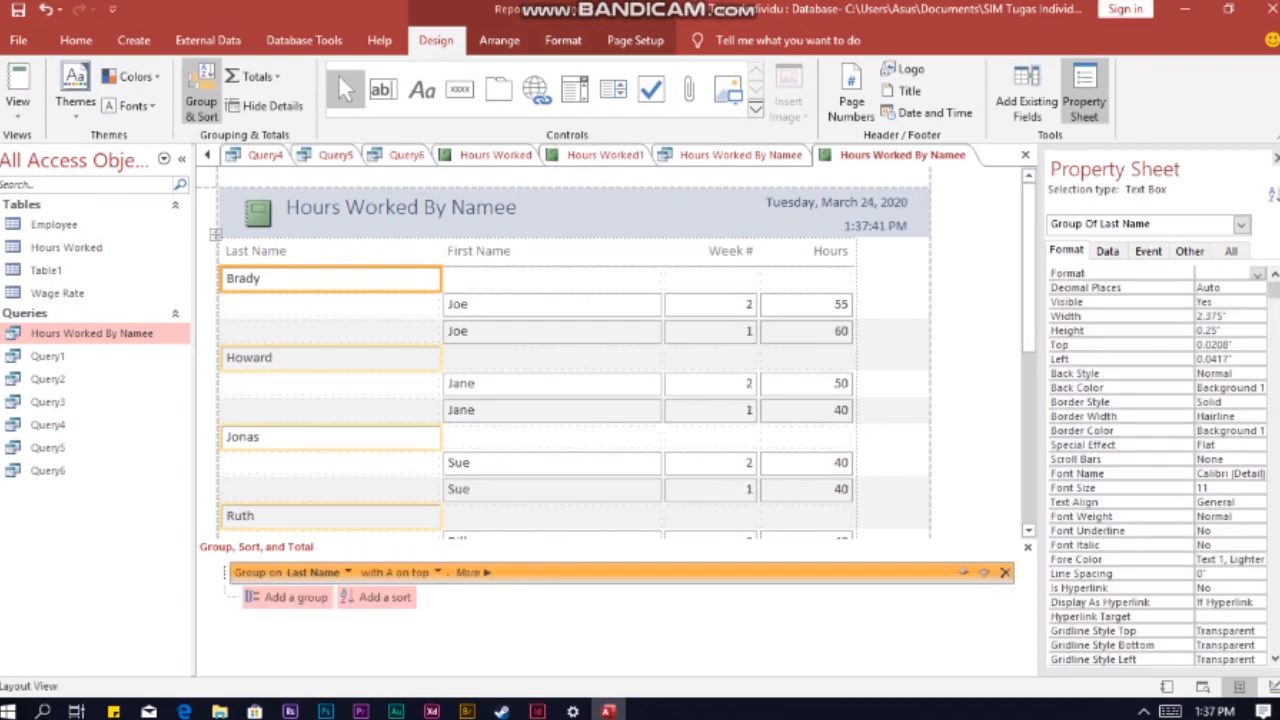
Step: Move the First Name field up into the group header row beside Last Name
click(540, 304)
drag(540, 304, 540, 278)
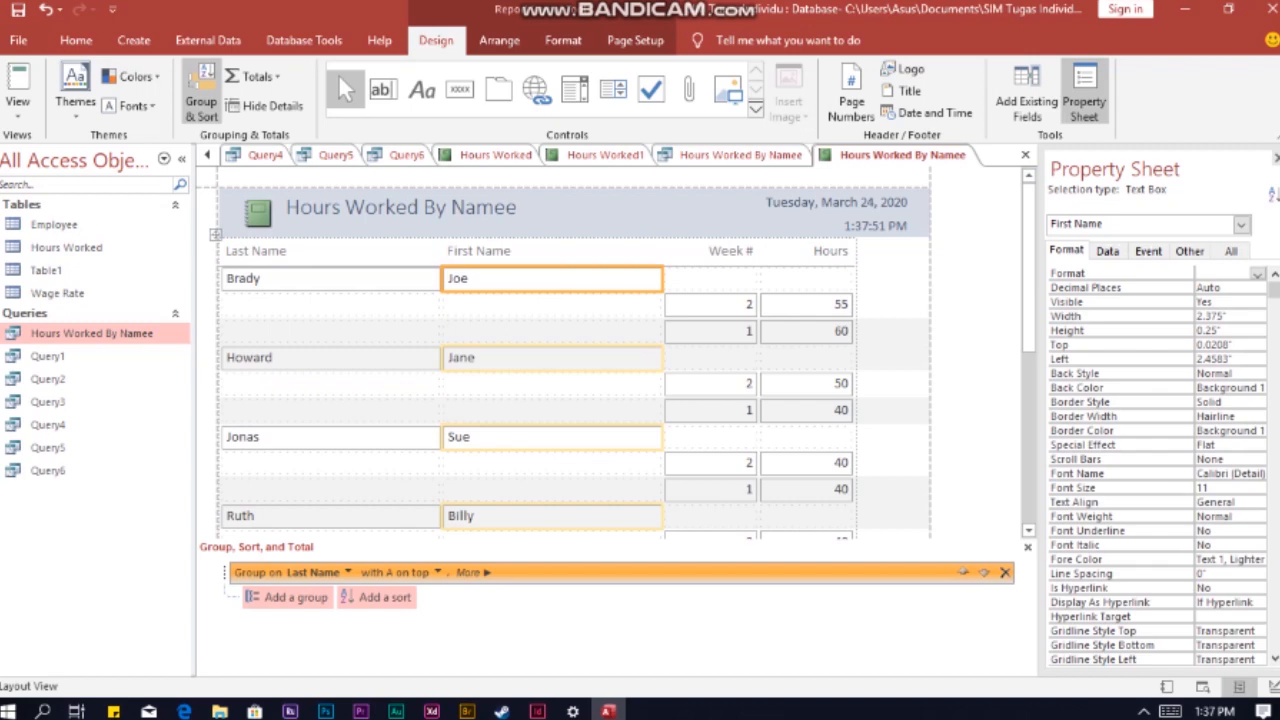
click(903, 69)
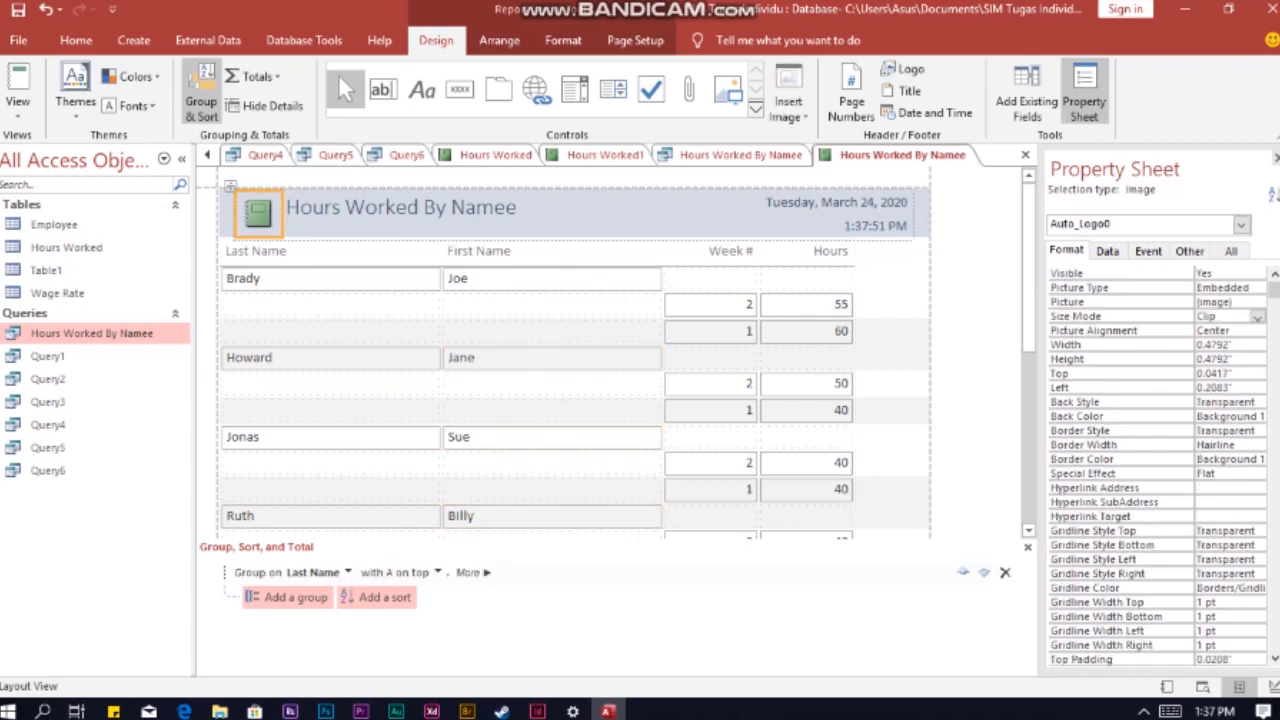
click(332, 160)
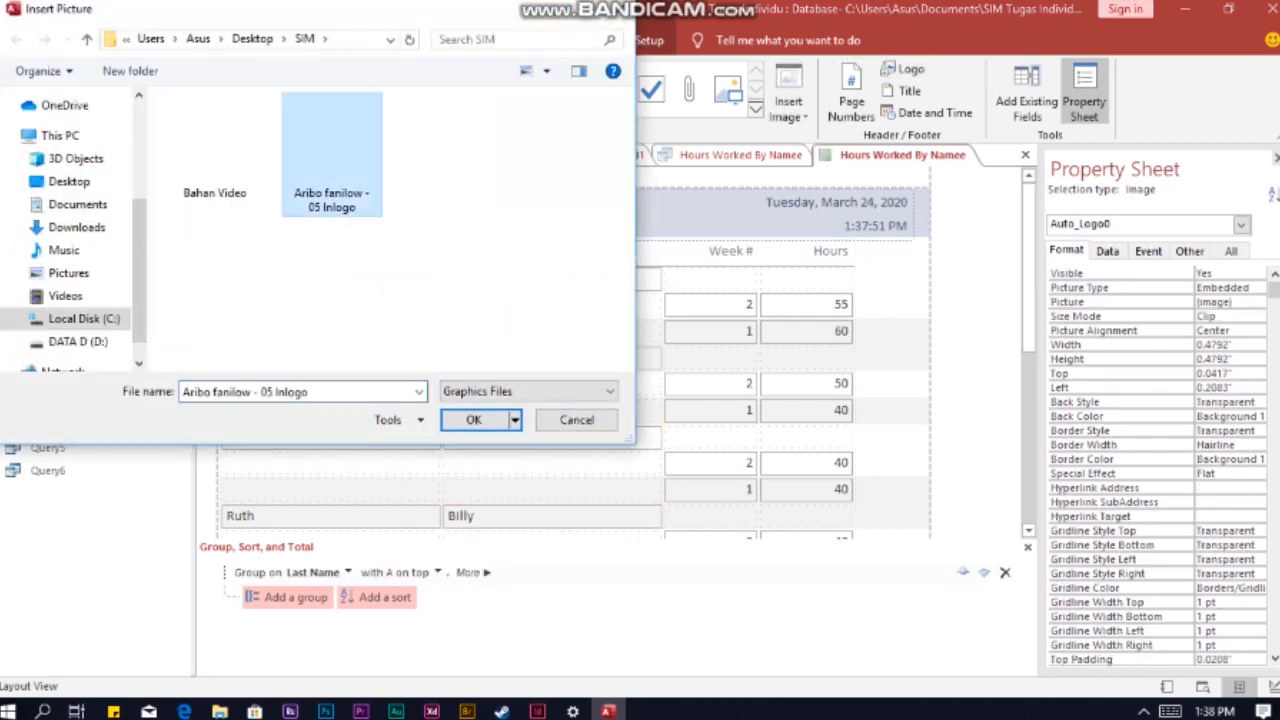
click(474, 420)
click(1258, 317)
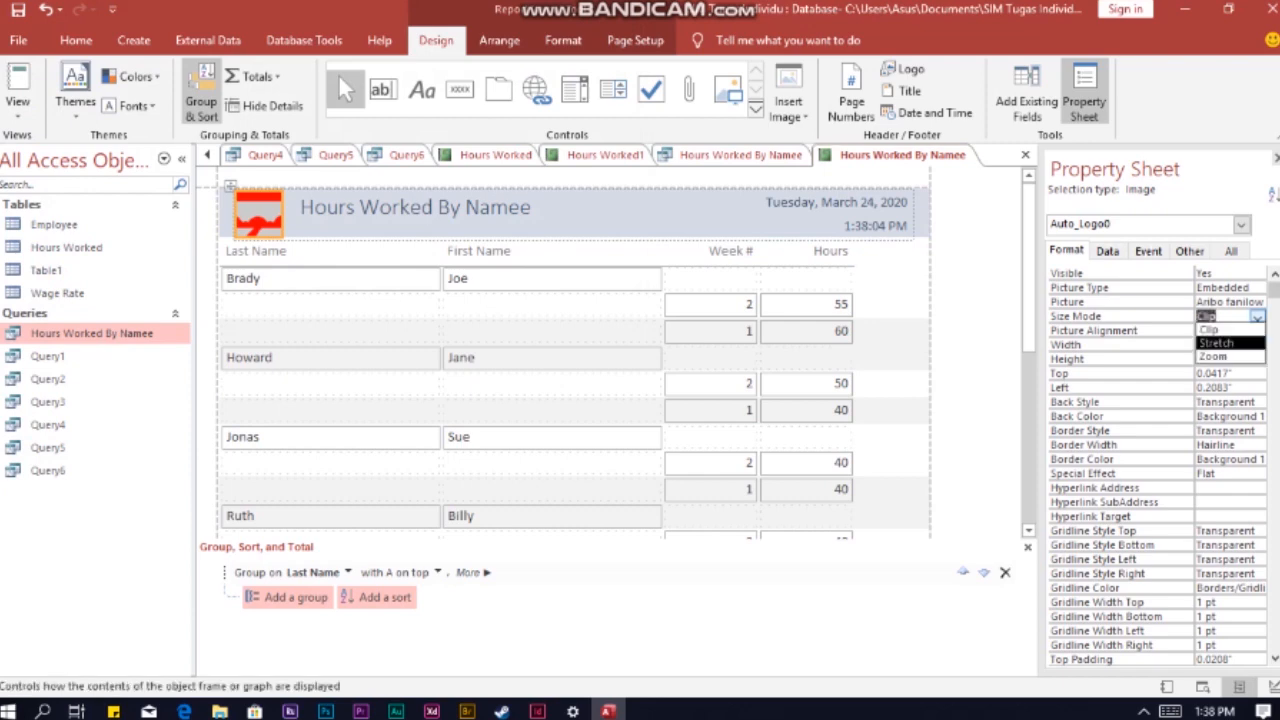
click(1230, 343)
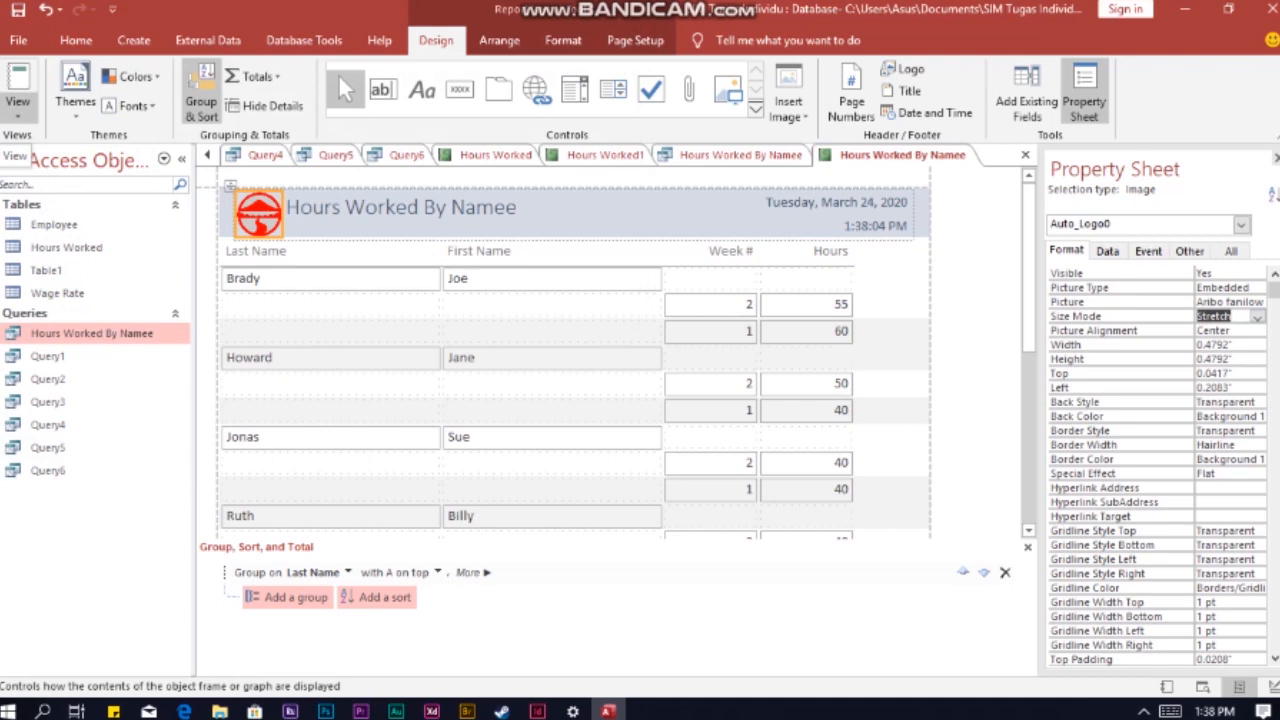
Step: Check the grouped Hours Worked By Namee report in print preview and return to the layout
click(17, 108)
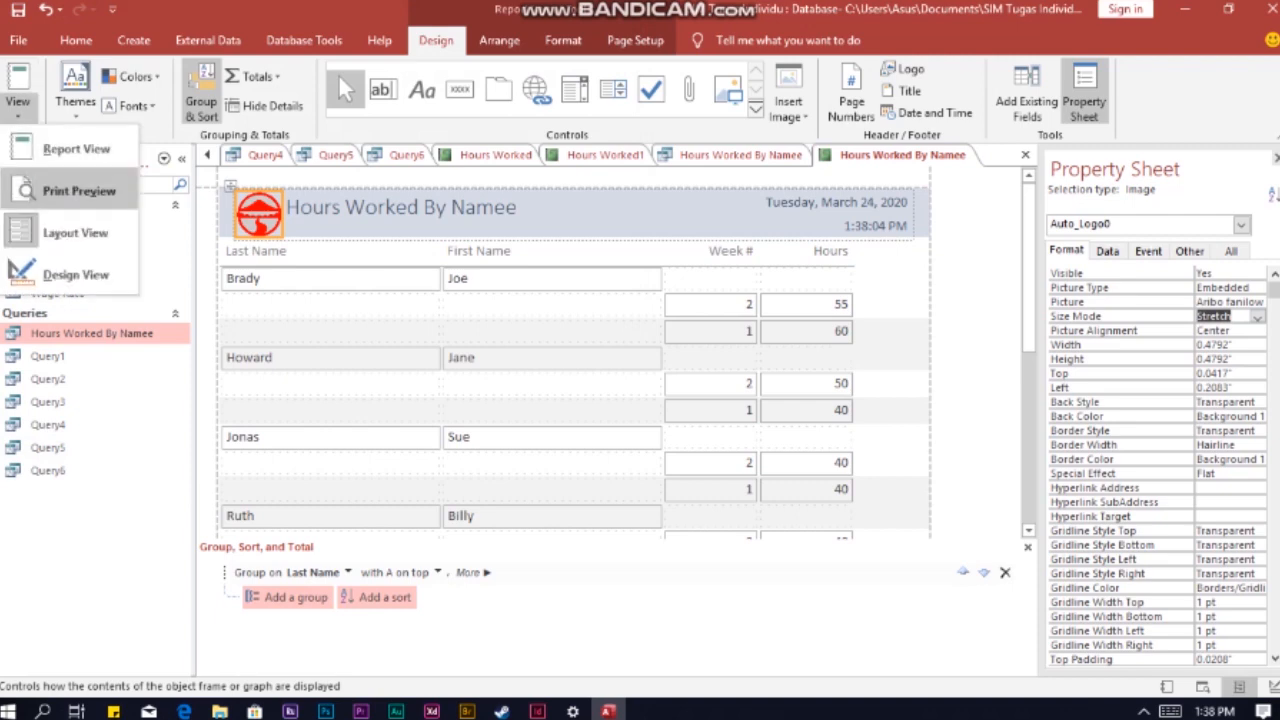
click(79, 190)
scroll(605, 413, down, 3)
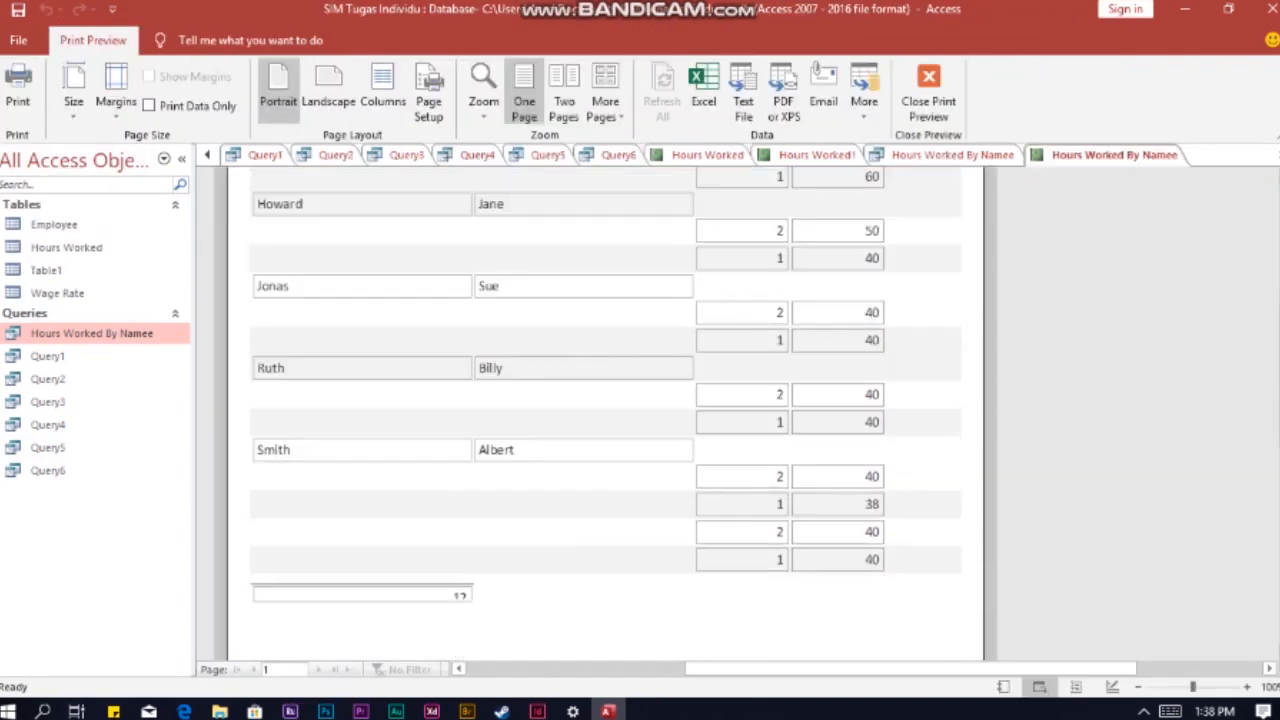
scroll(605, 385, down, 3)
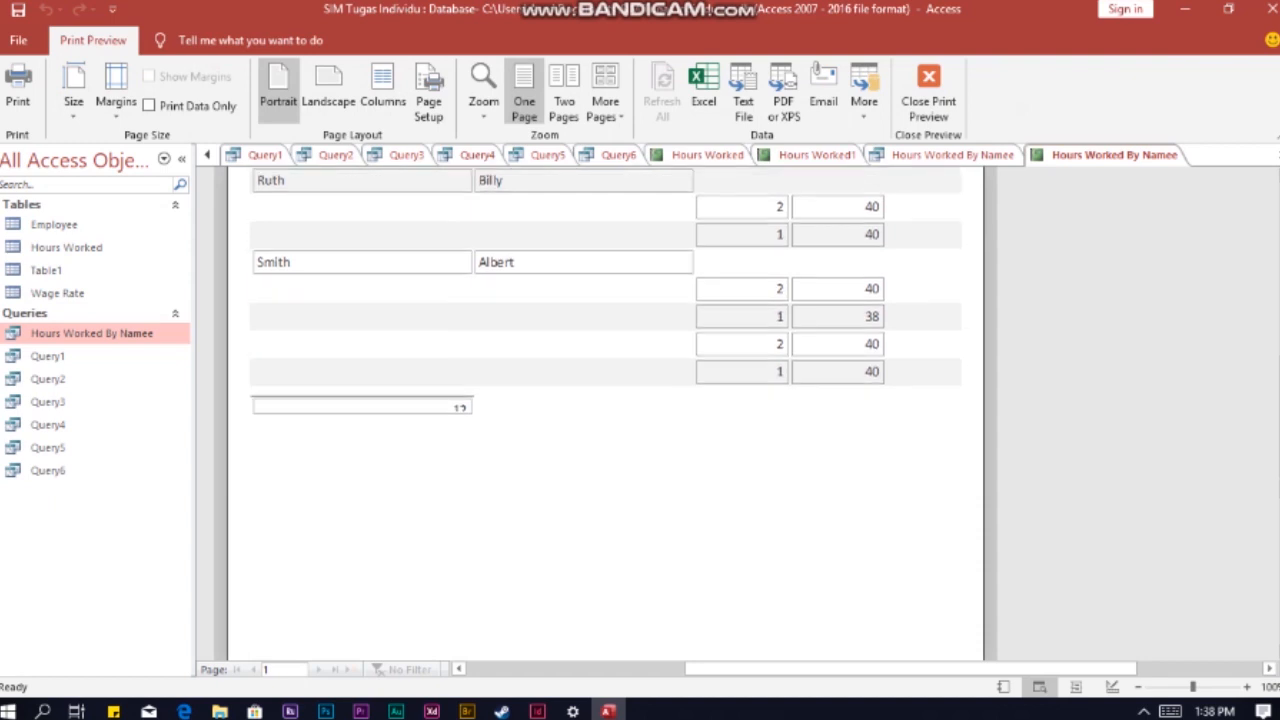
scroll(605, 413, up, 5)
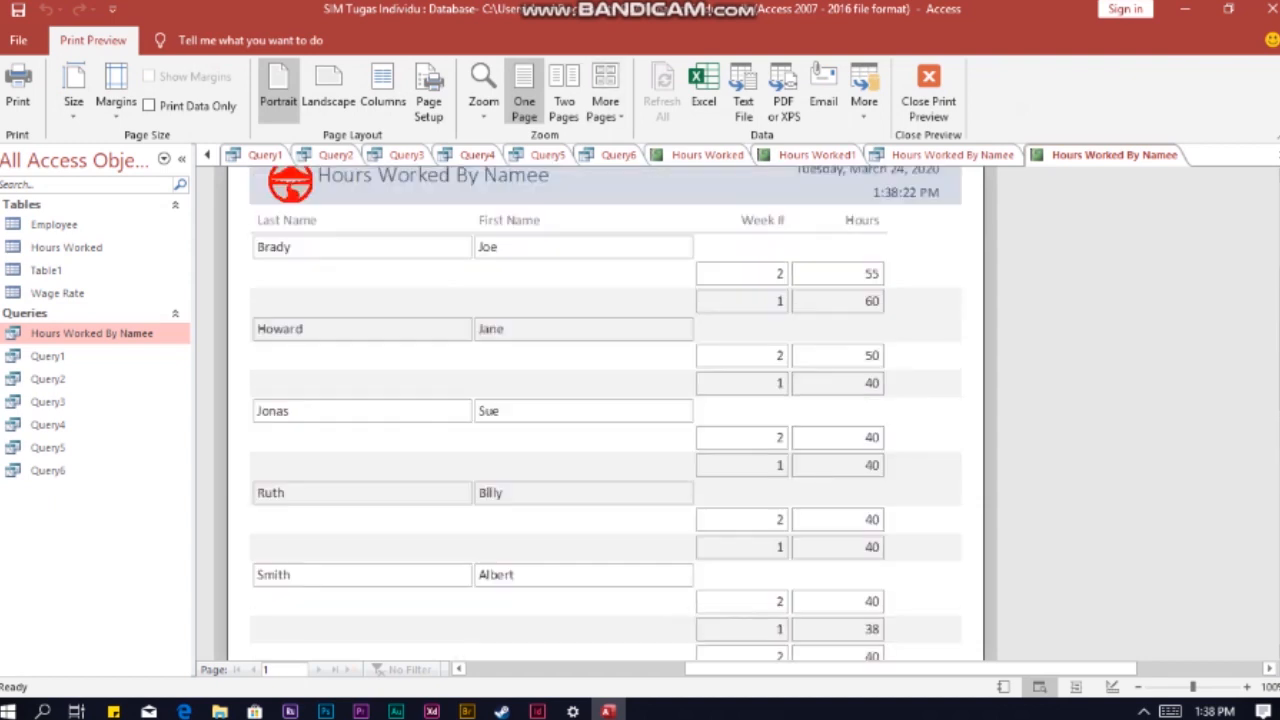
scroll(605, 413, up, 1)
click(928, 92)
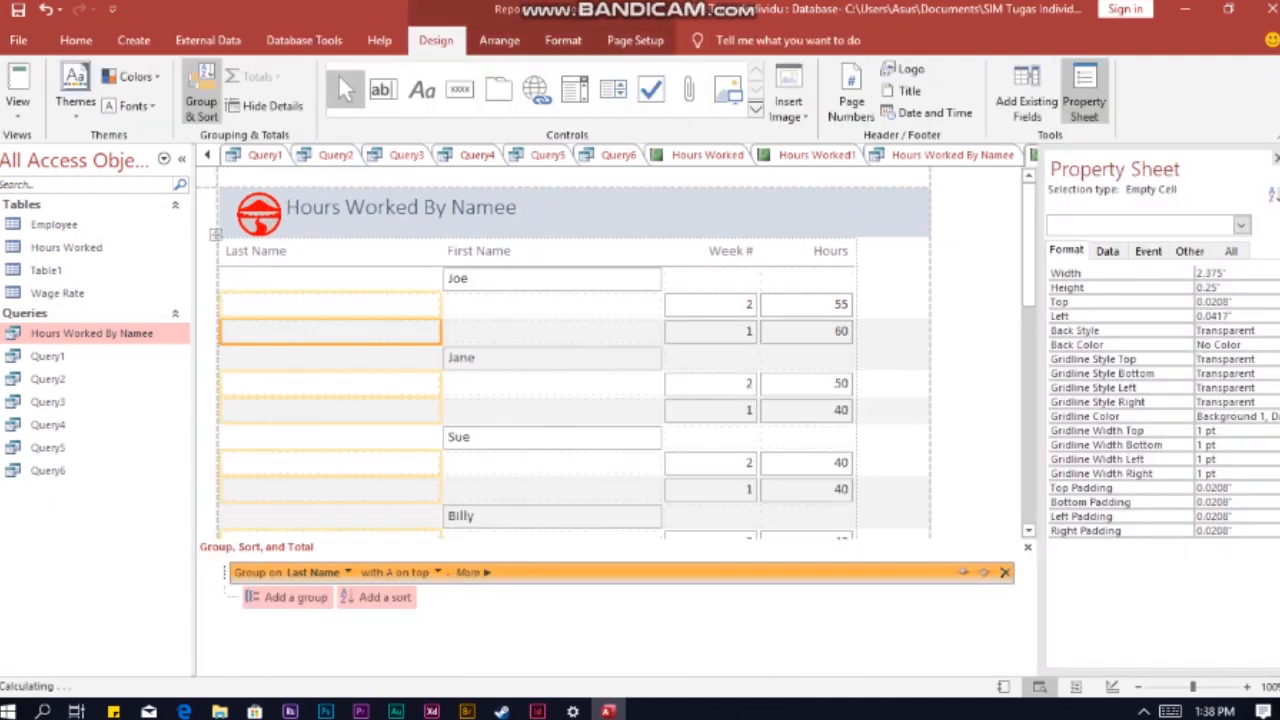
Step: Save the report as Hours Worked By Namee
click(18, 9)
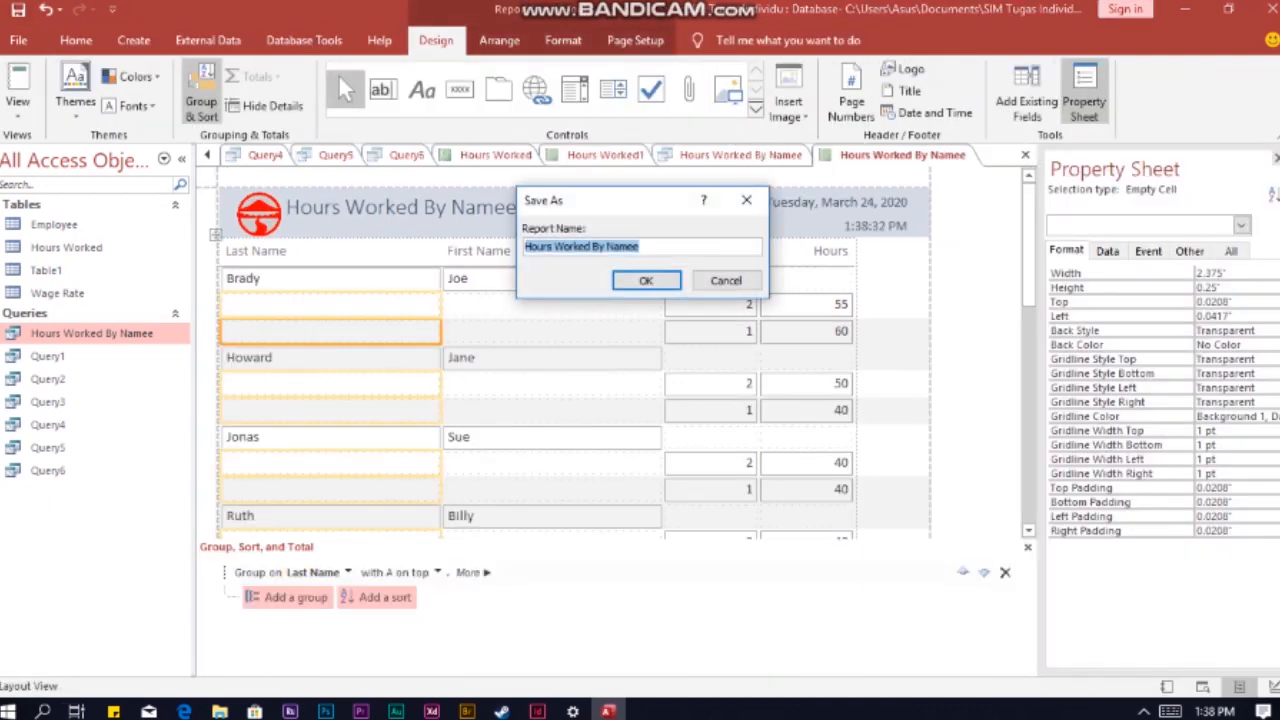
key(Return)
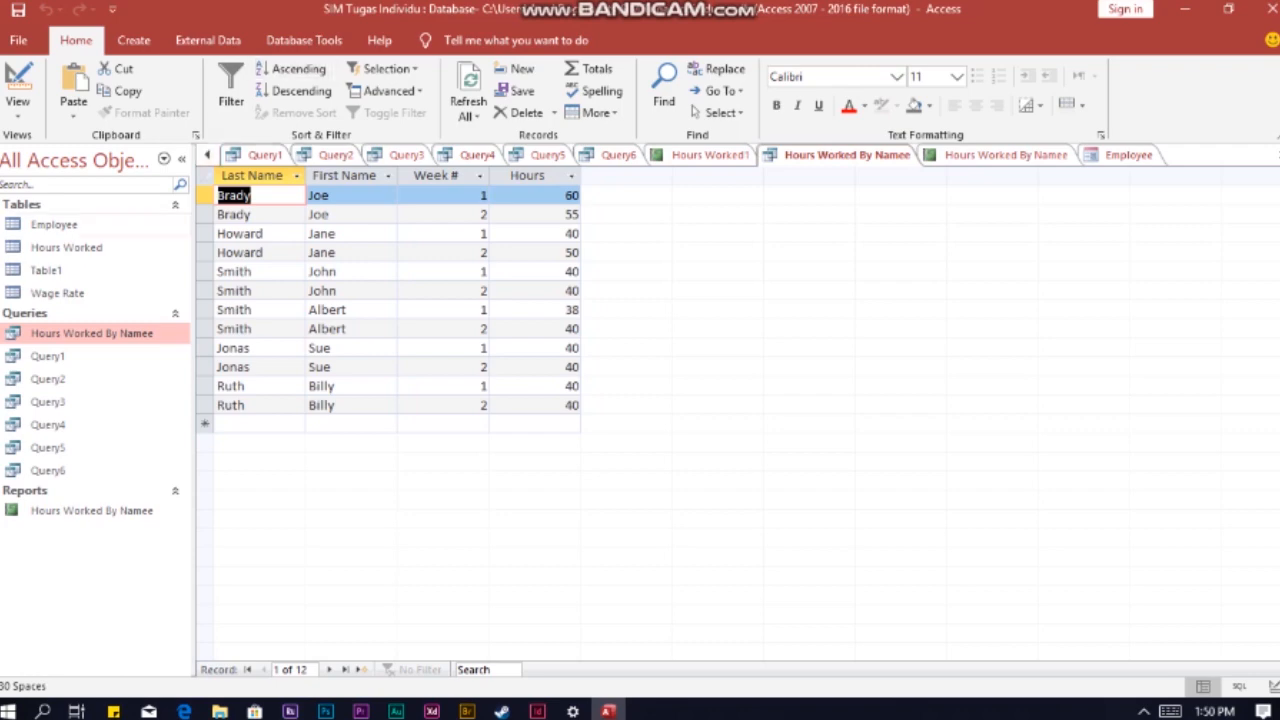
Step: Open the Employee table and create a form from it
double_click(54, 225)
click(134, 41)
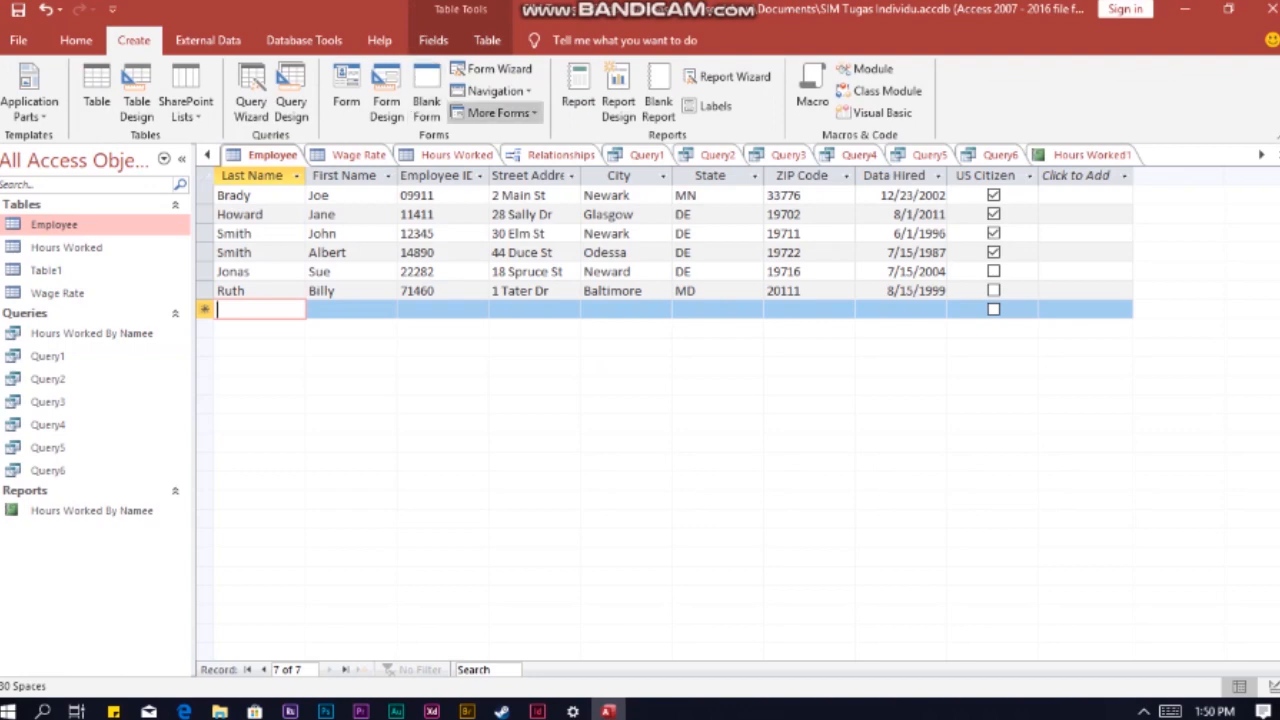
click(346, 100)
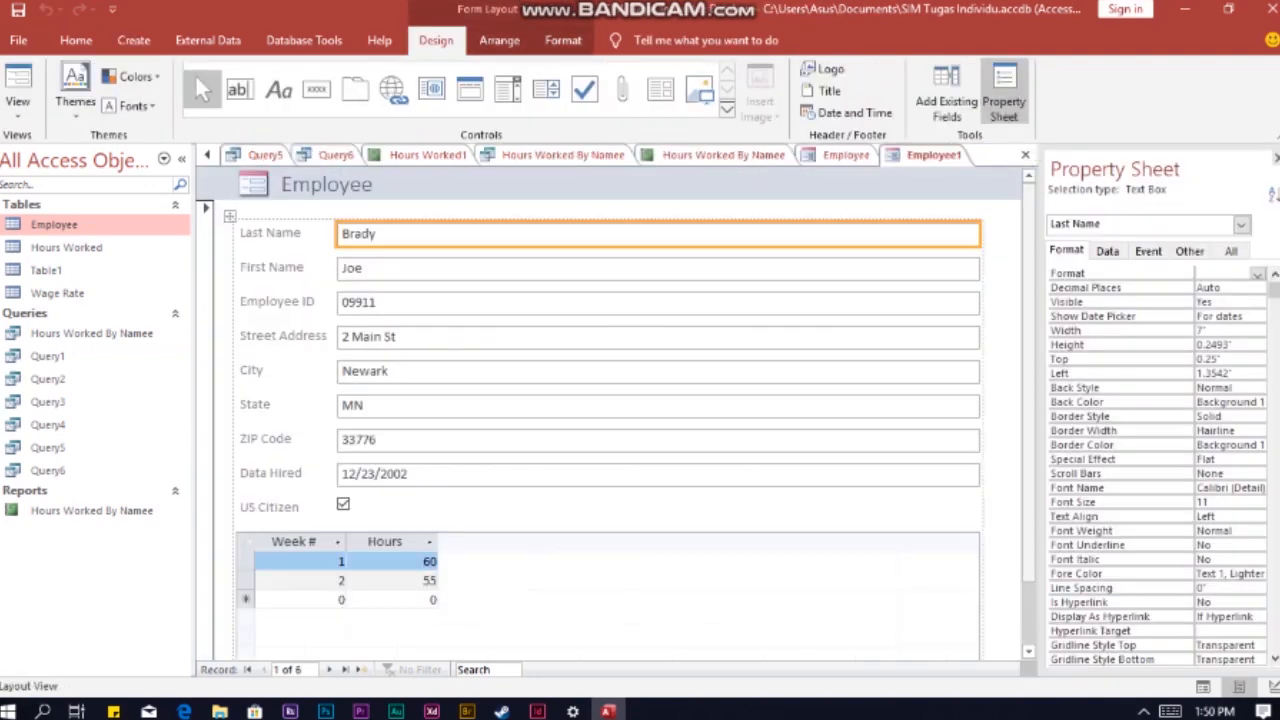
Step: Narrow the Employee form's field boxes in Design View to about 2.69 inches wide
click(1273, 687)
drag(875, 224, 588, 224)
drag(984, 290, 588, 290)
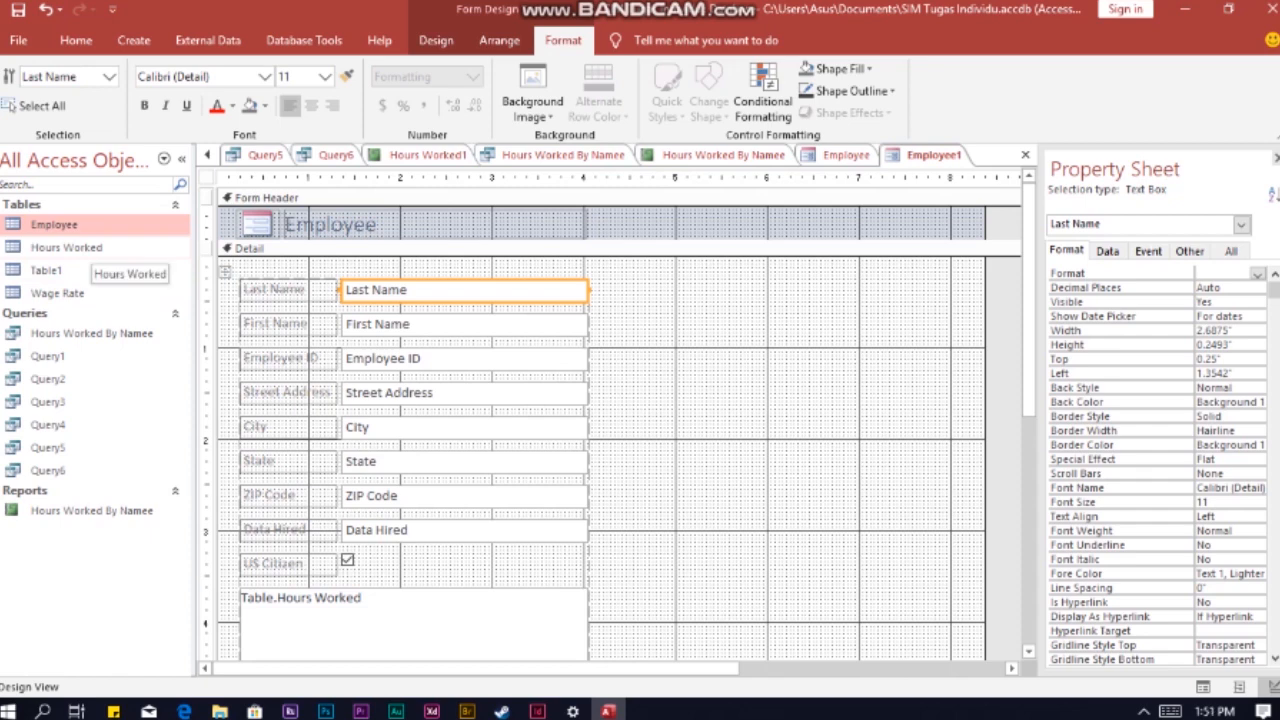
Step: Add the Hours Worked table to the form as a subform, showing Hours Worked for each Employee record using Employee ID
drag(88, 249, 640, 300)
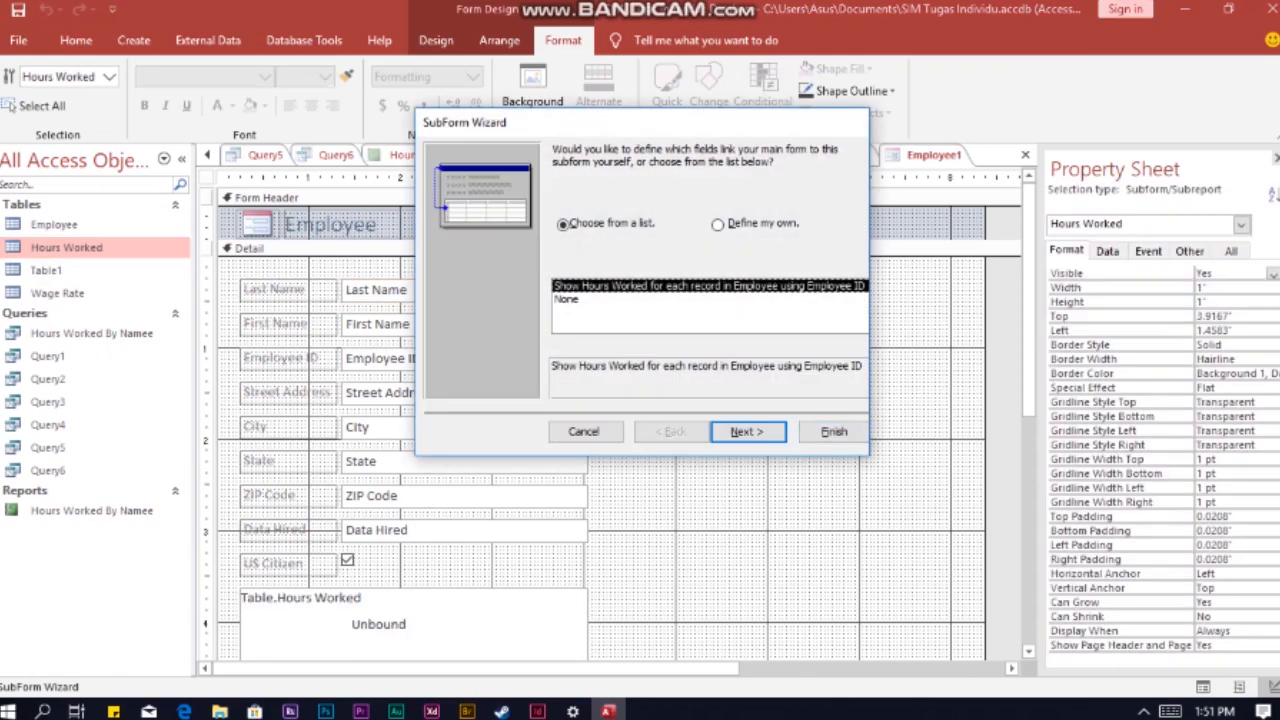
click(748, 431)
click(834, 431)
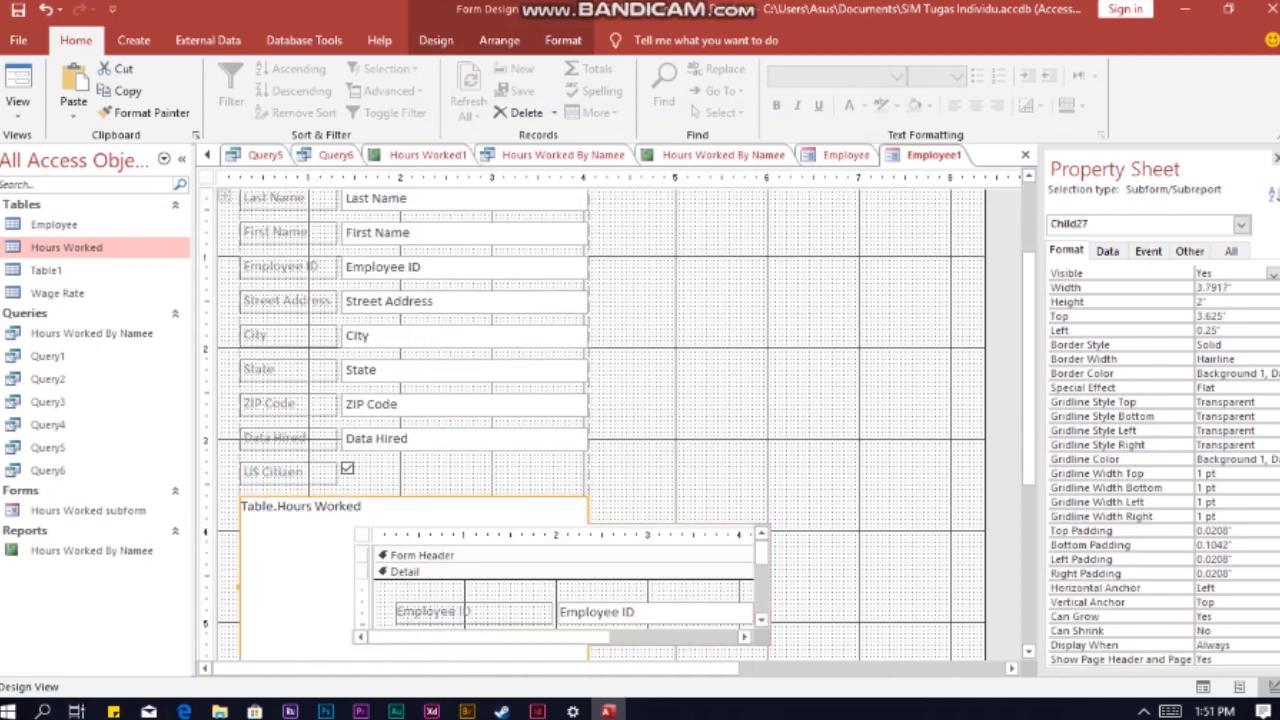
Step: Delete the original Table.Hours Worked subform and the label of the new Hours Worked subform
right_click(504, 511)
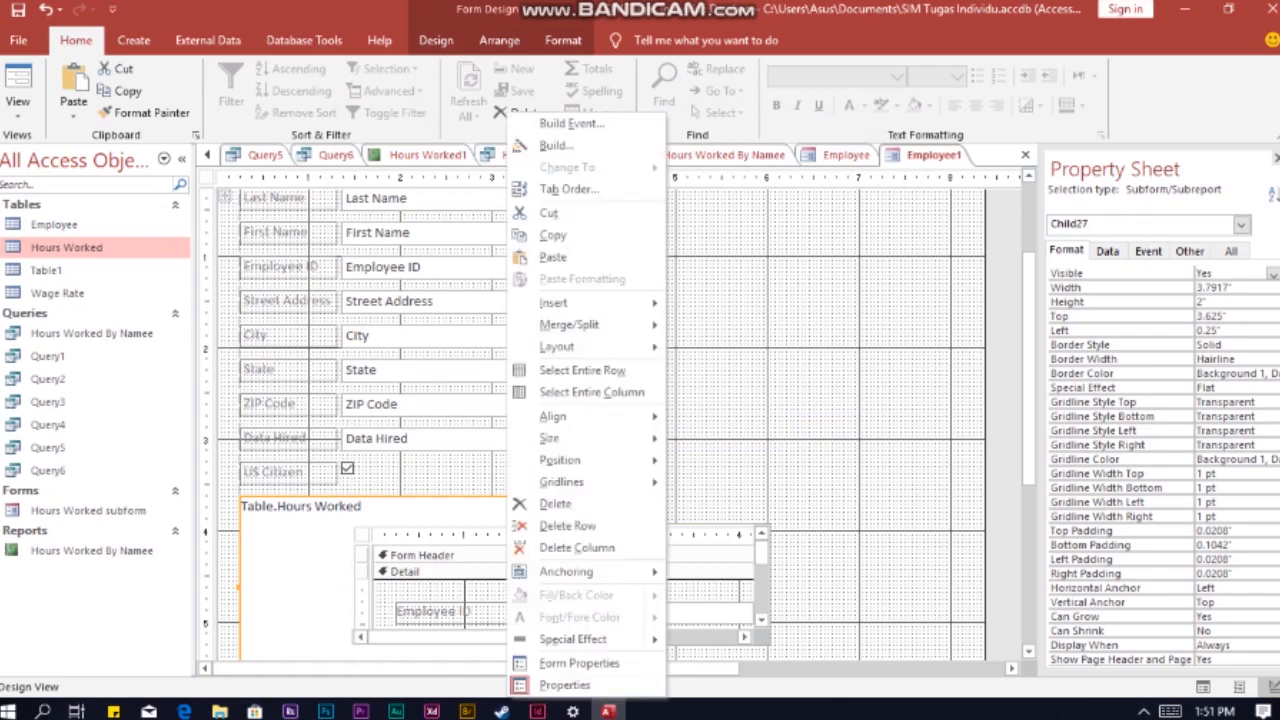
click(554, 503)
click(472, 517)
right_click(472, 517)
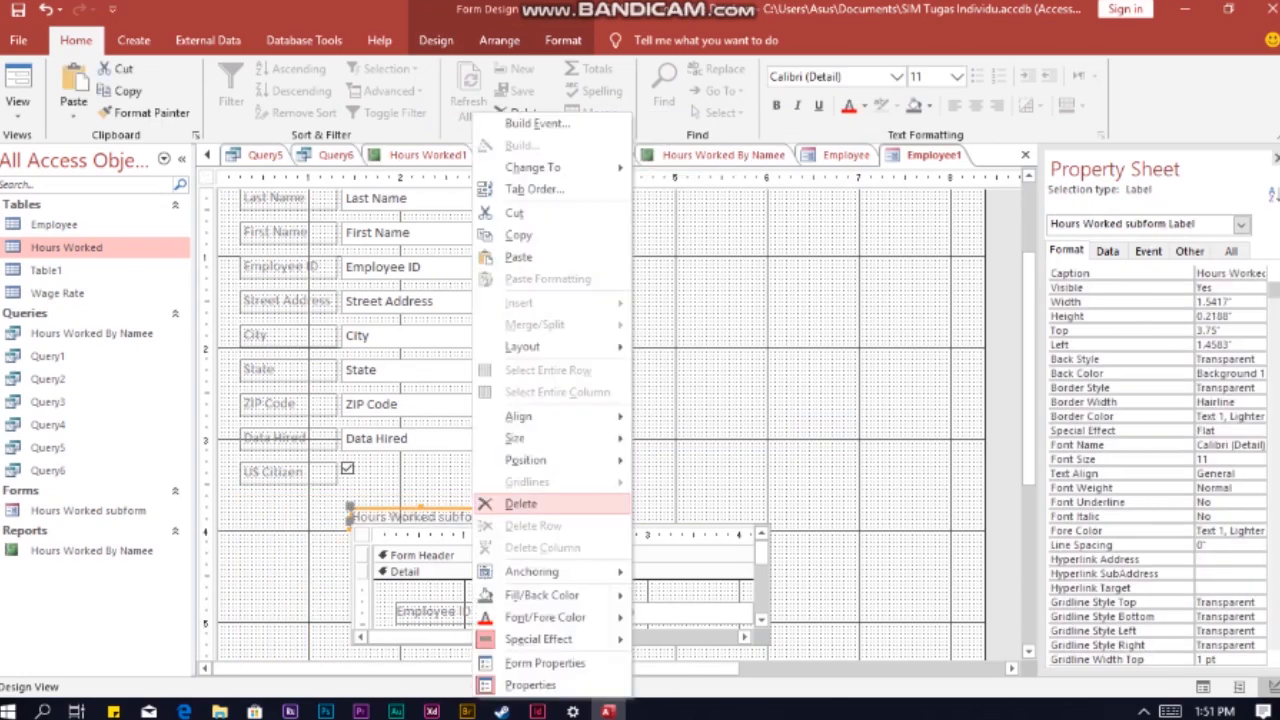
click(520, 503)
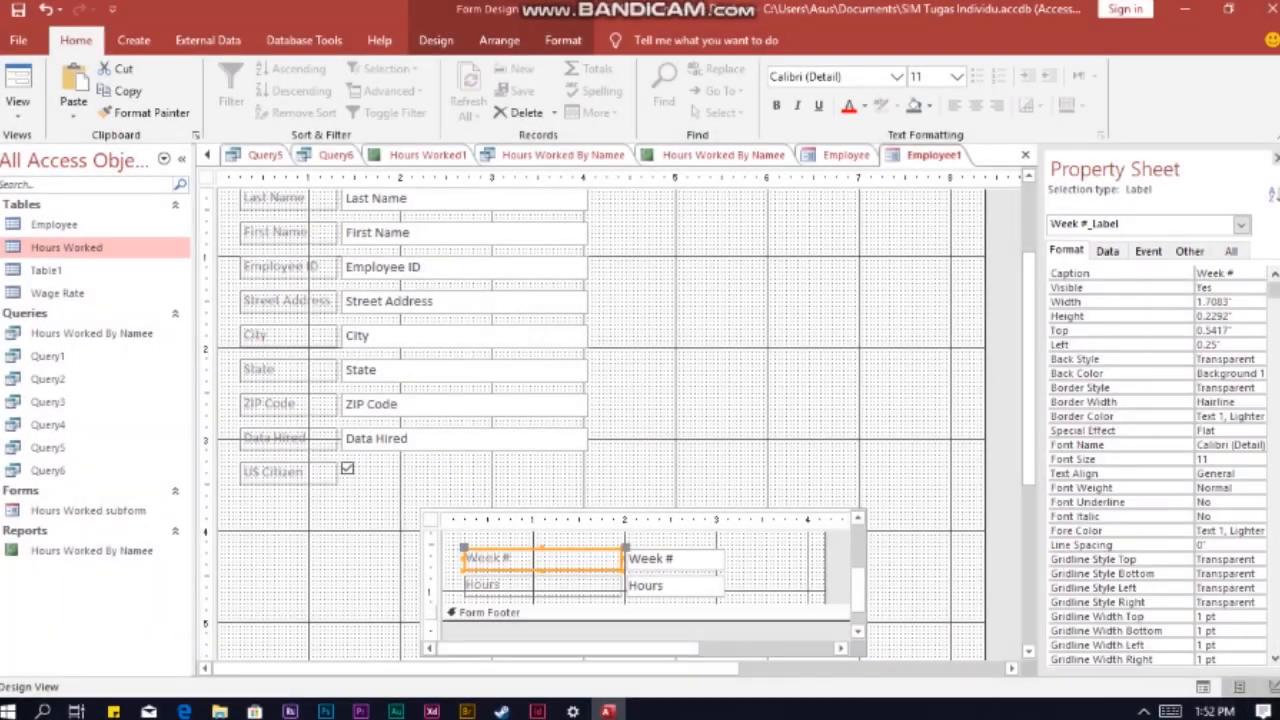
Step: Switch the Employee form to Layout View and change its header title to "Employee forms"
click(1239, 687)
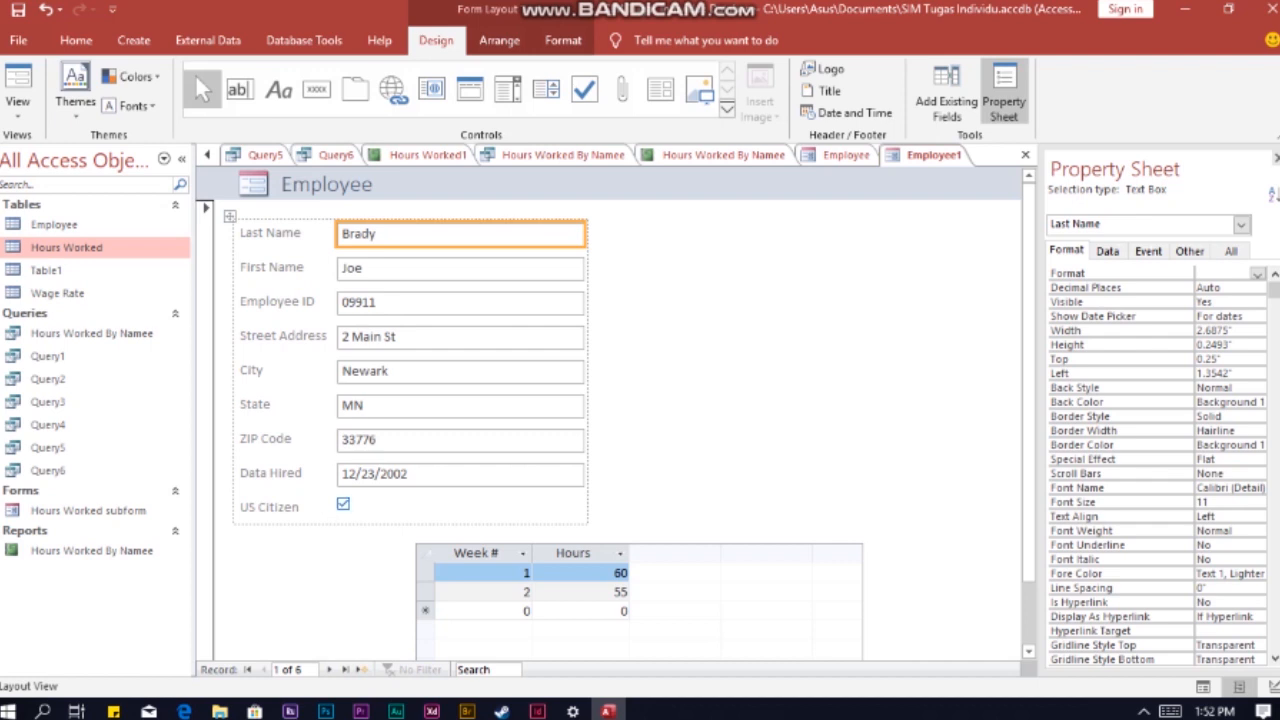
click(376, 185)
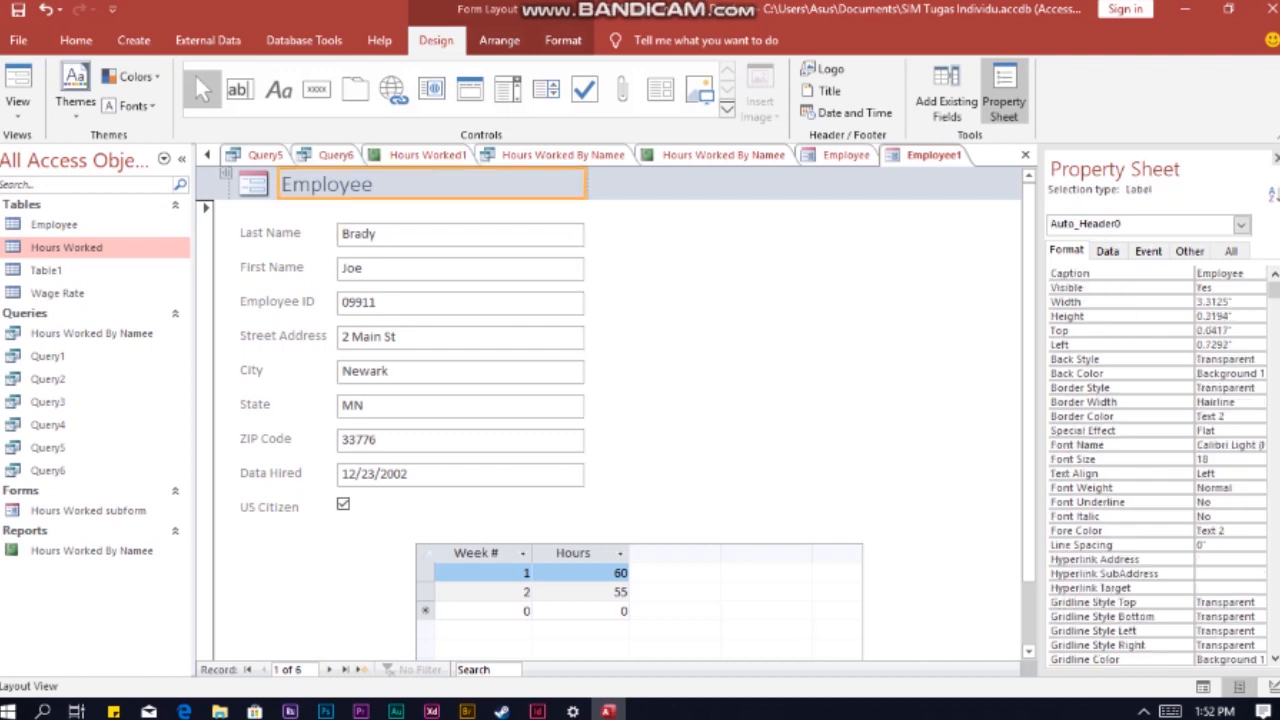
click(376, 185)
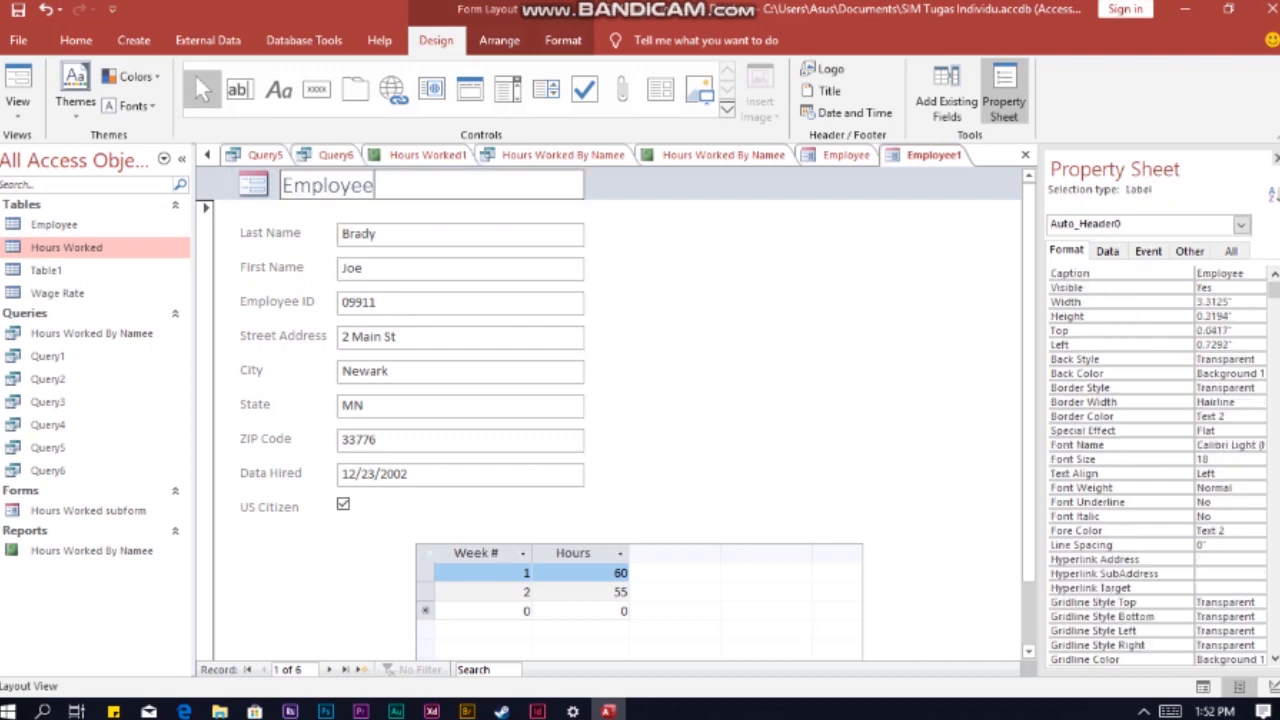
text(forms)
click(704, 318)
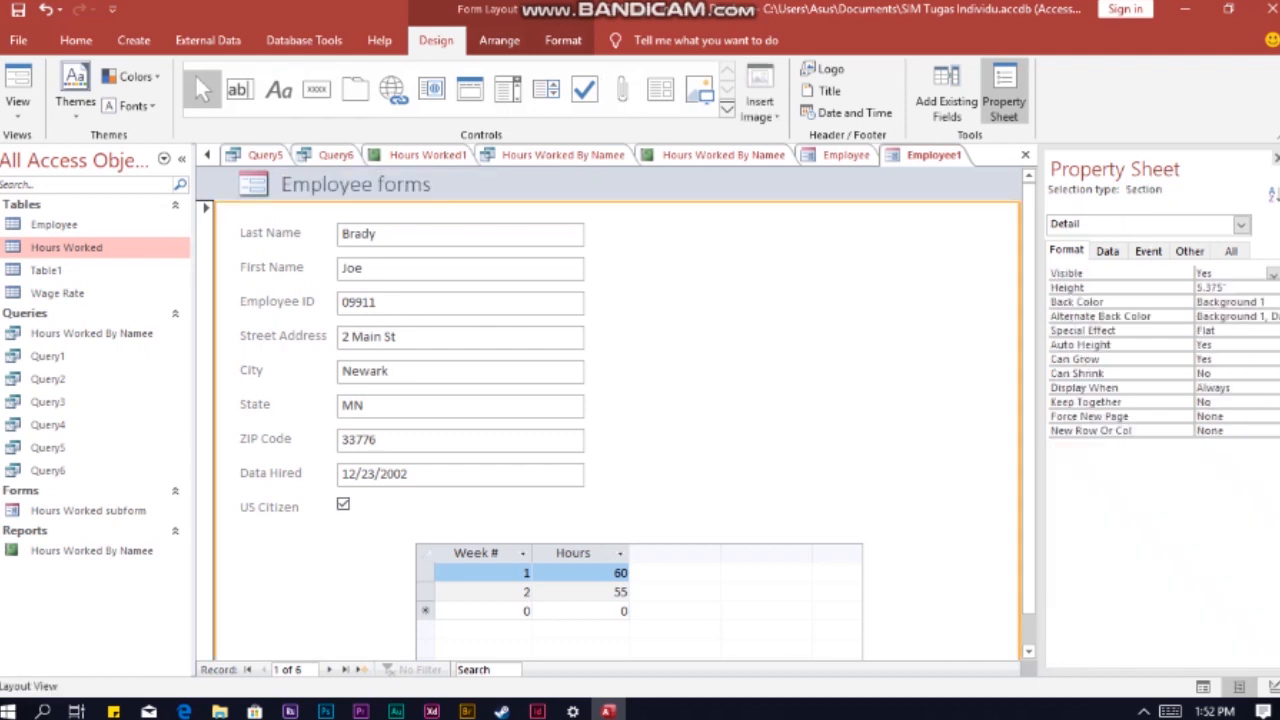
Step: Save the form under the name Employee1
right_click(931, 156)
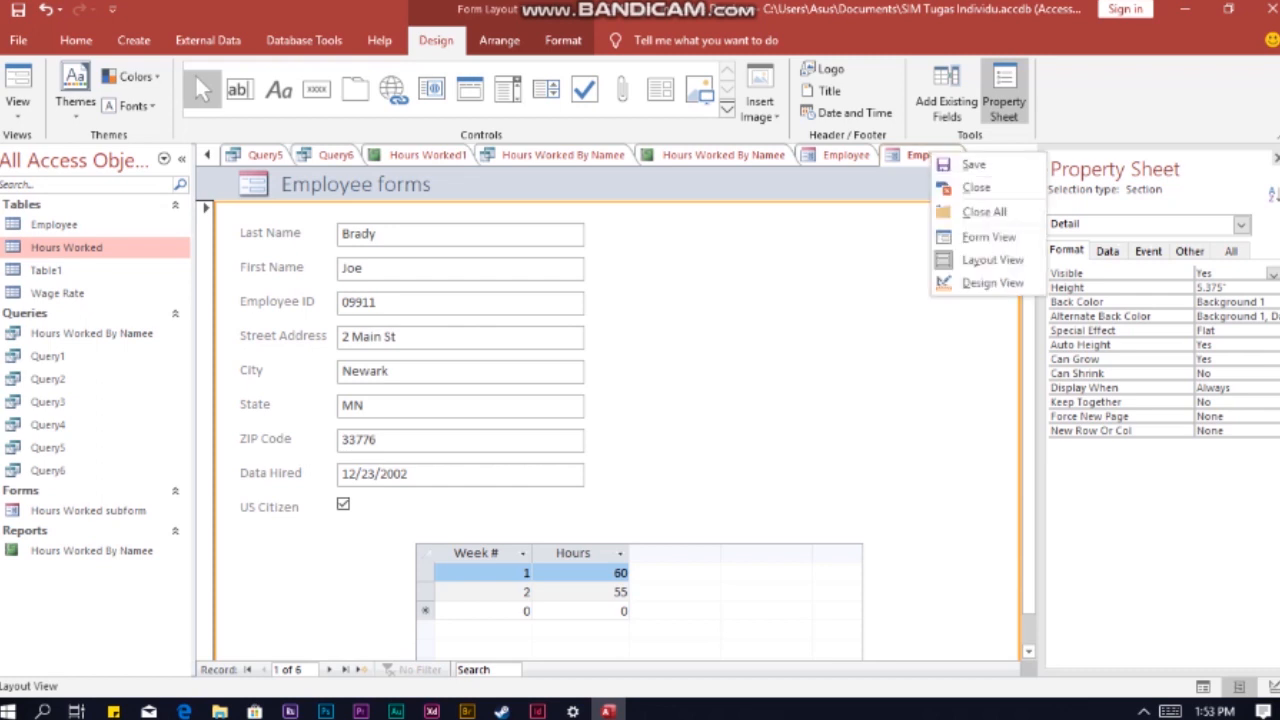
click(972, 164)
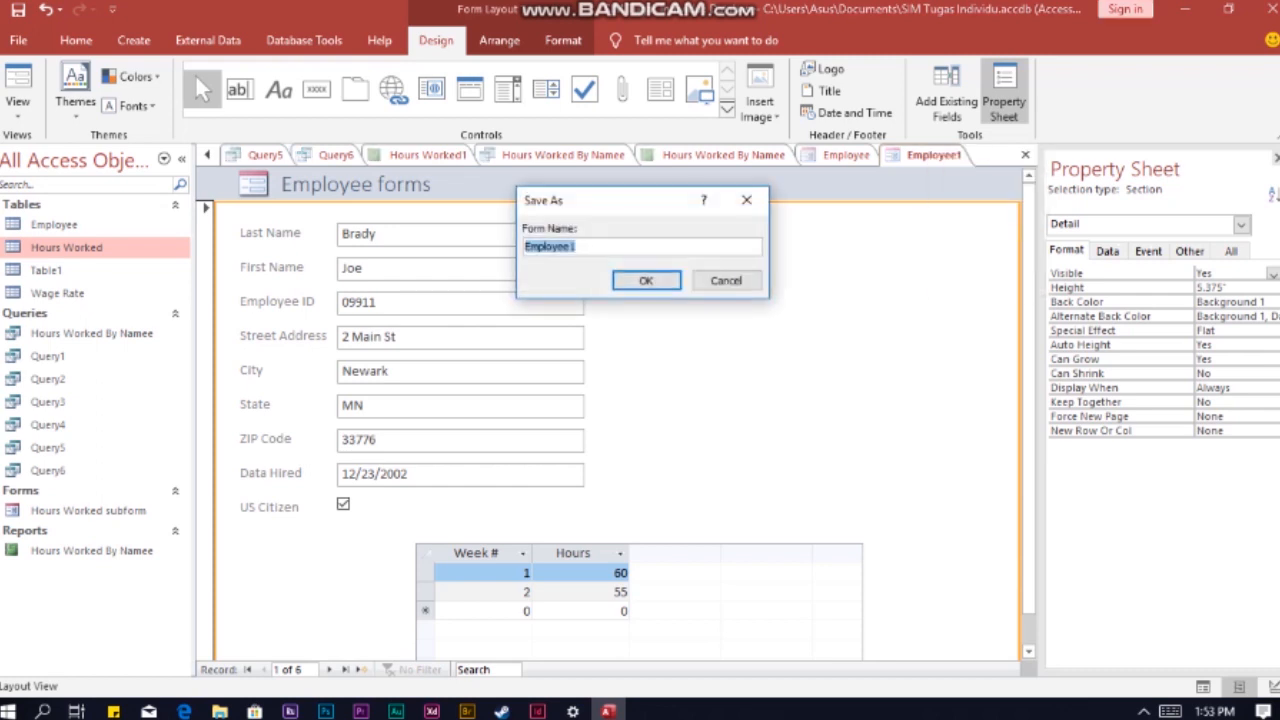
click(645, 279)
Step: Display the saved form in Form View and check the employee fields and the Hours Worked subform
click(17, 116)
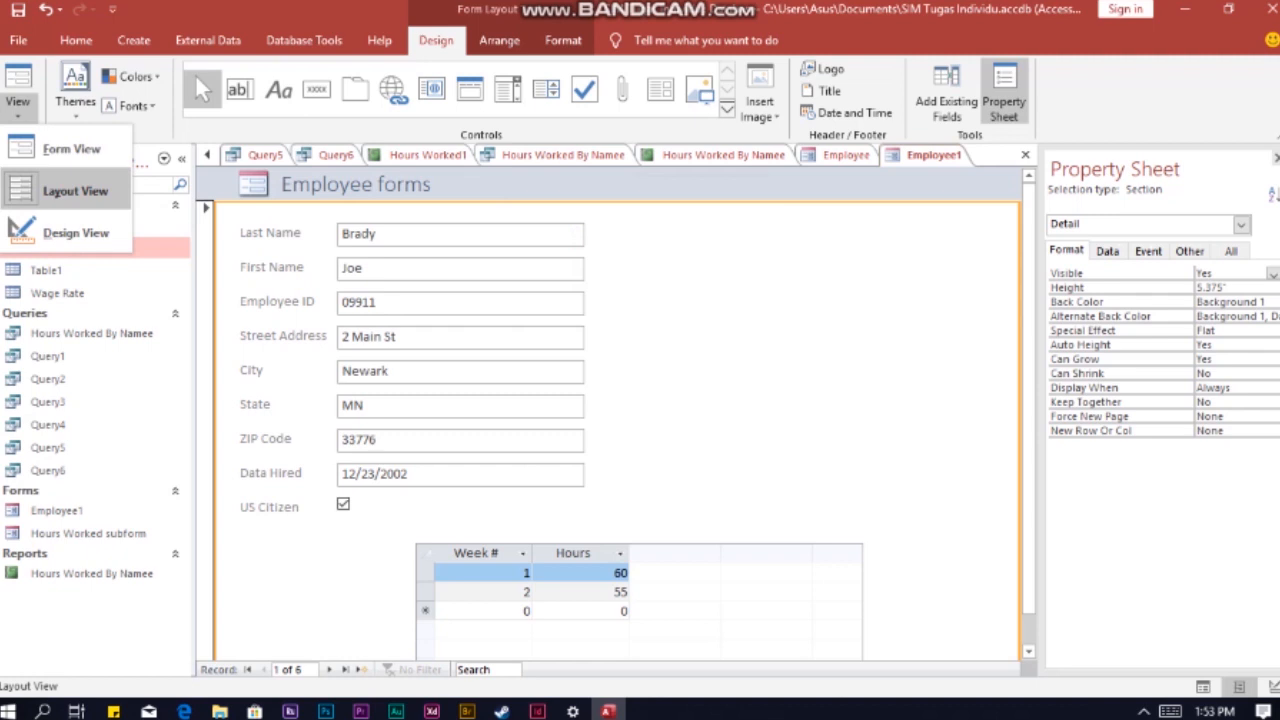
click(62, 143)
scroll(640, 430, down, 1)
scroll(640, 430, up, 1)
scroll(640, 430, down, 1)
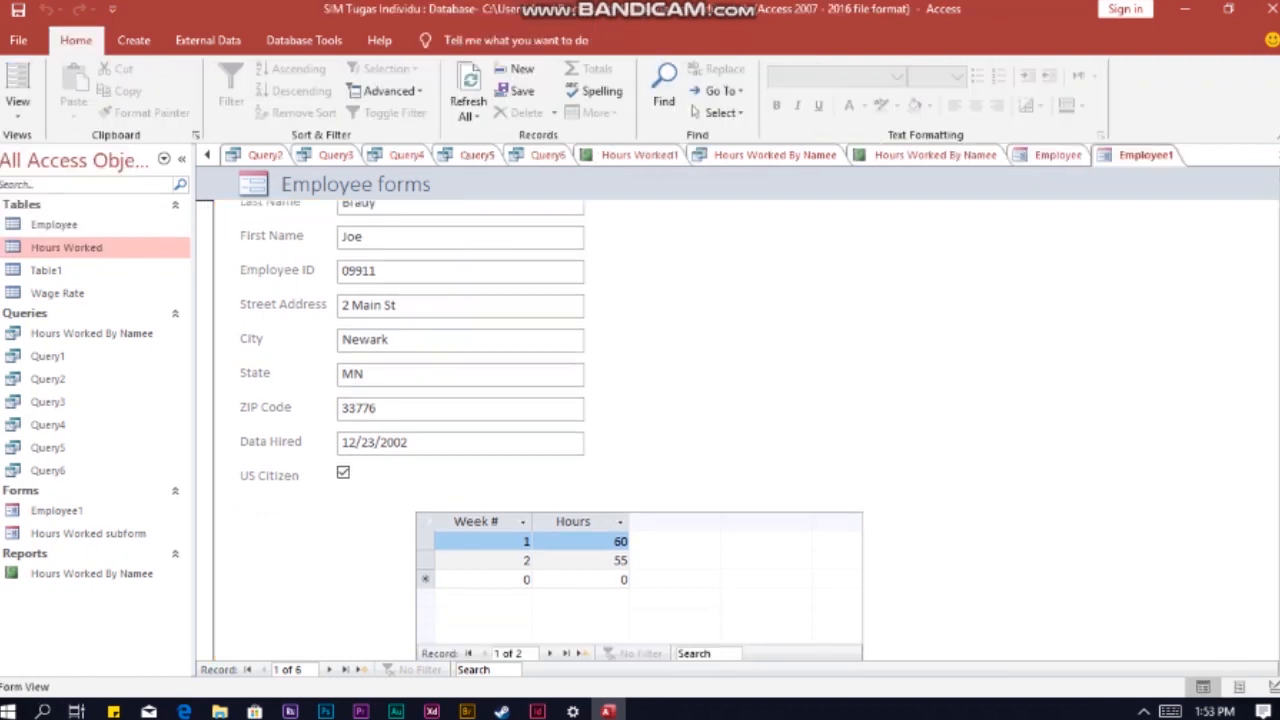
scroll(640, 430, up, 1)
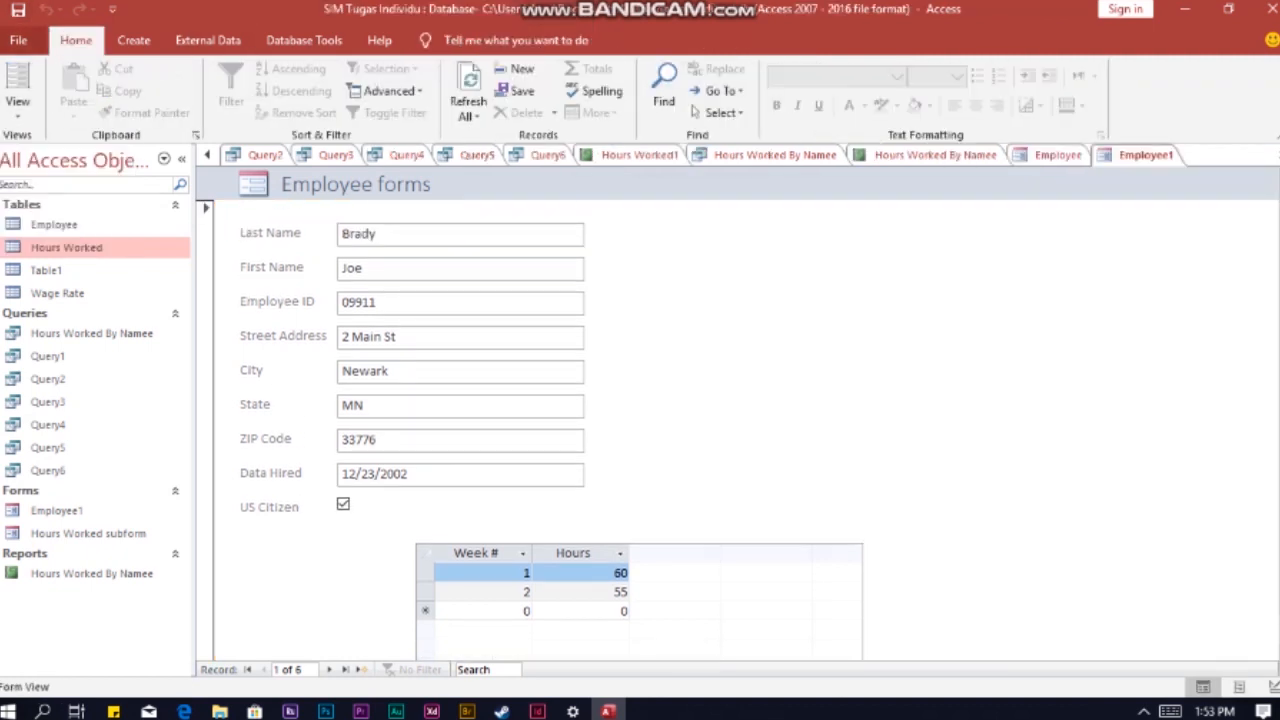
click(18, 40)
key(Escape)
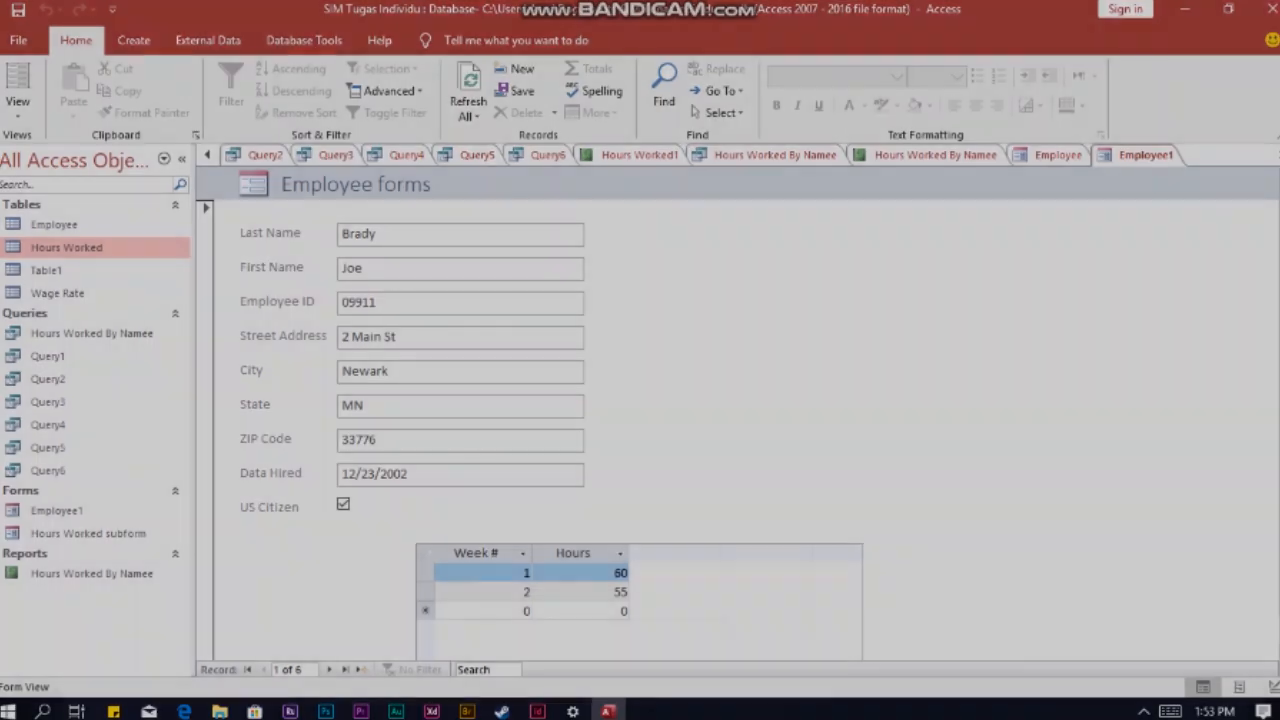